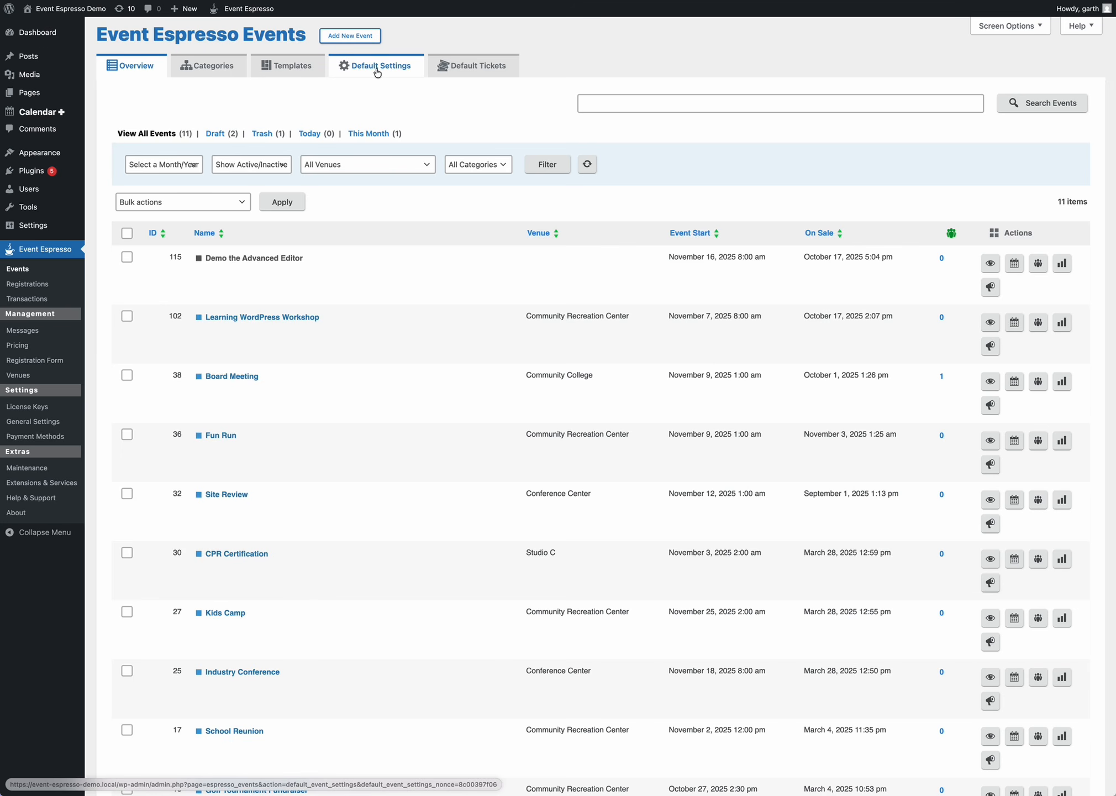
# Open the default event settings and check the available options for activating the Advanced Editor.
pyautogui.click(376, 71)
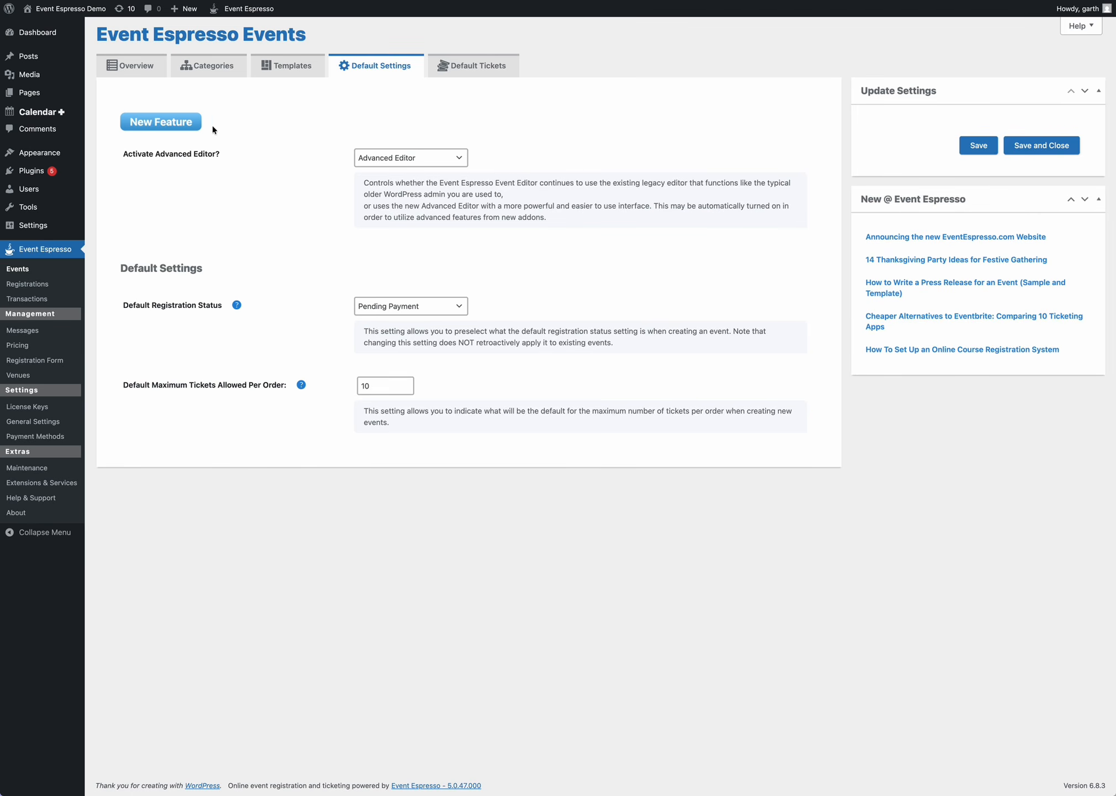
pyautogui.click(417, 159)
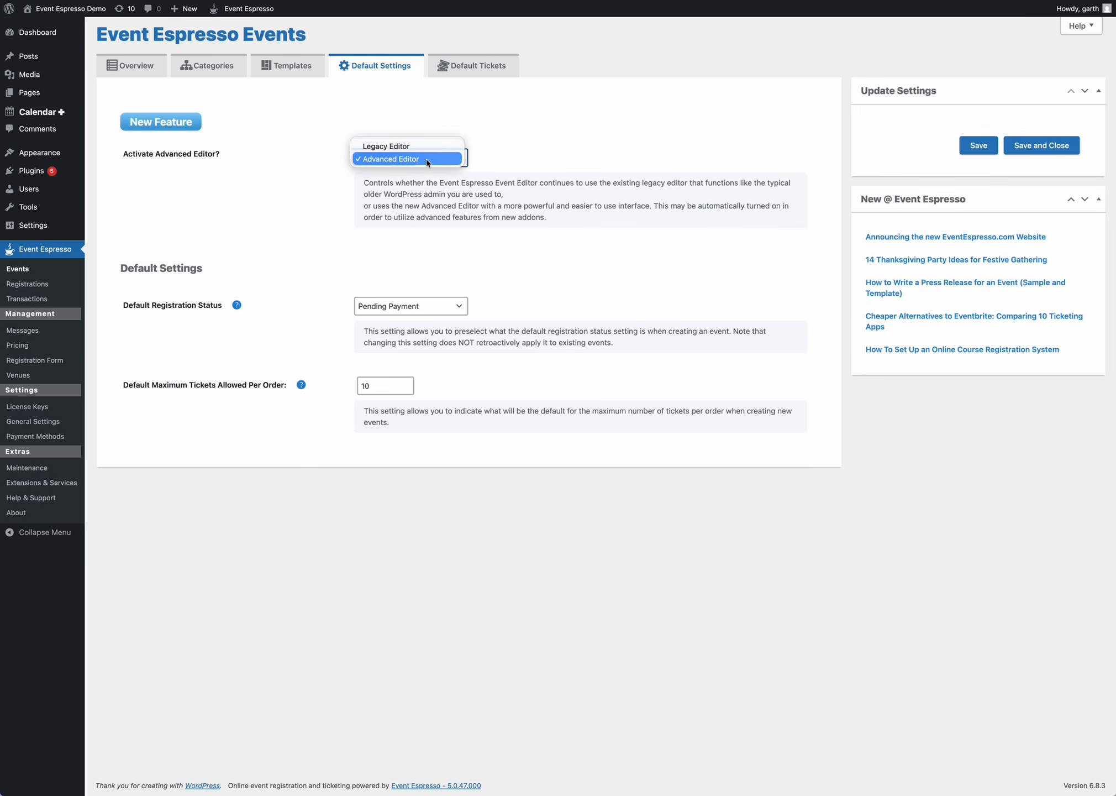
pyautogui.click(426, 123)
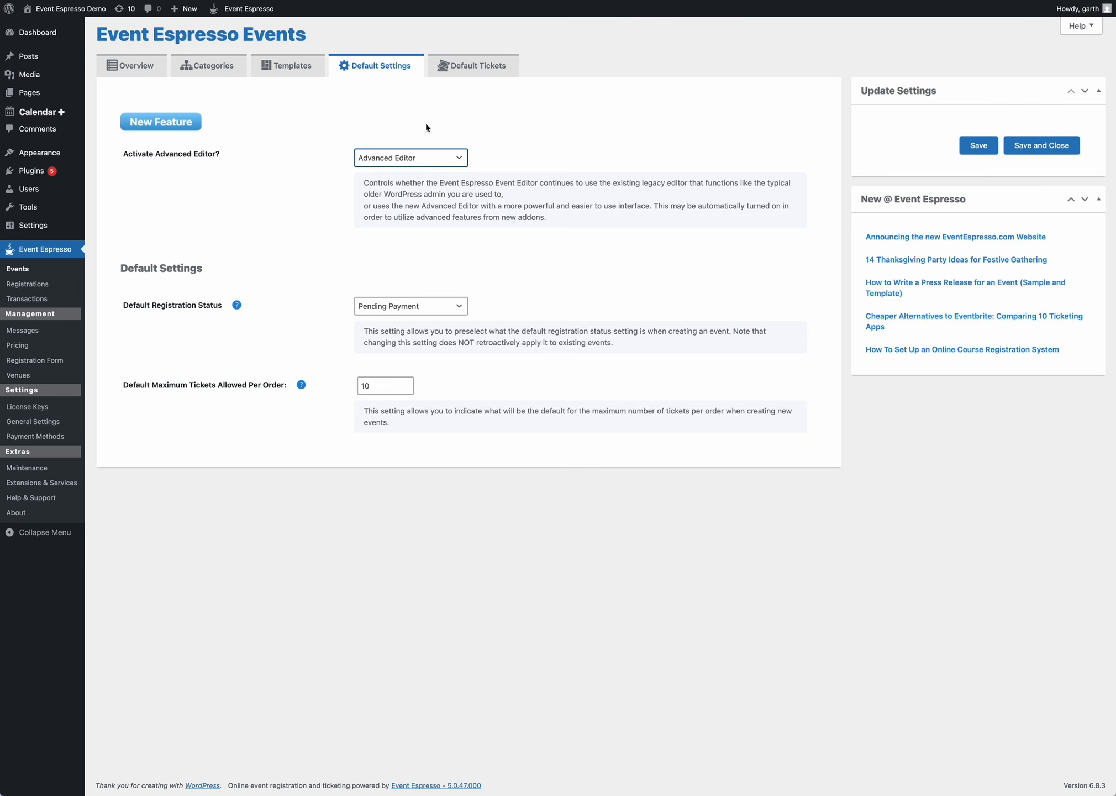
# Open the event "Demo the Advanced Editor" from the events overview for editing.
pyautogui.click(141, 69)
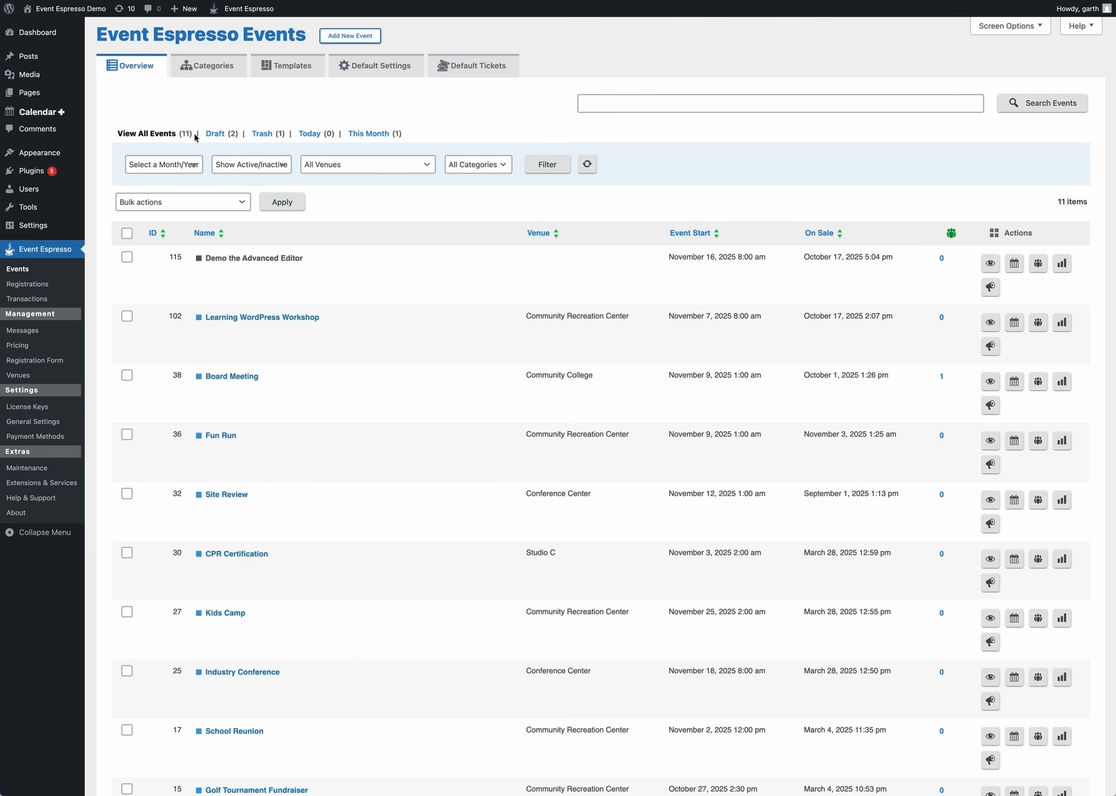
pyautogui.click(202, 276)
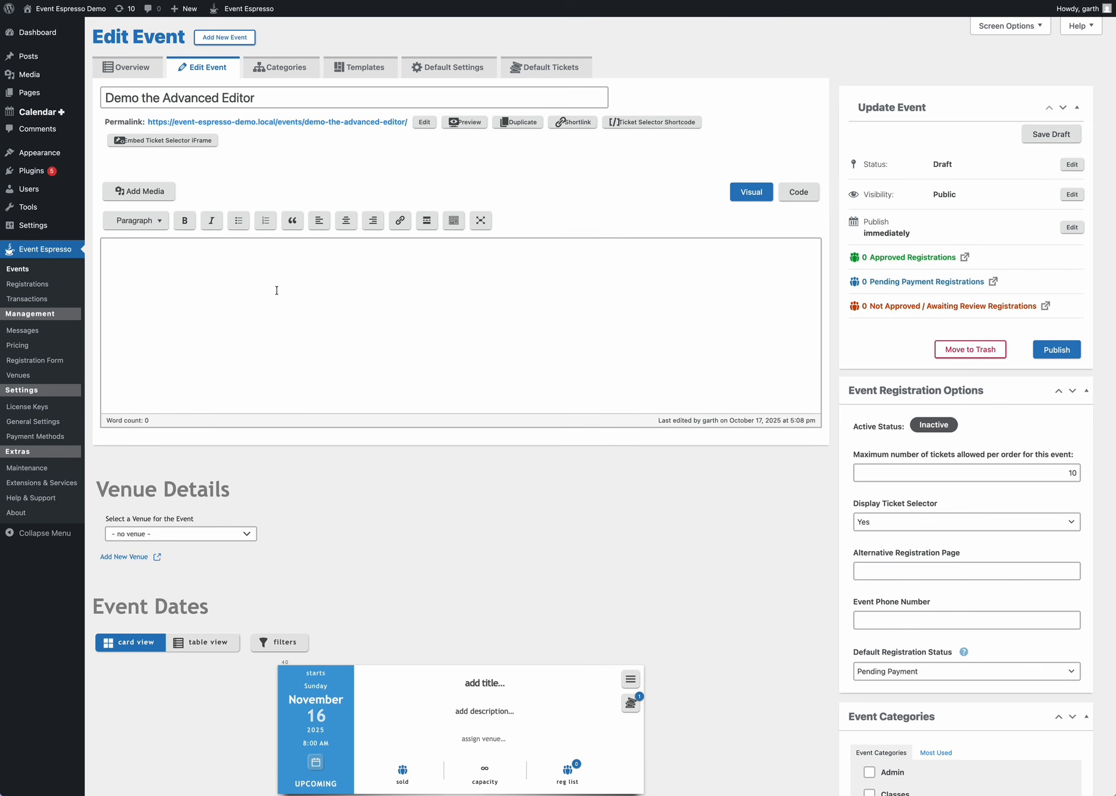
pyautogui.scroll(-5, 299, 296)
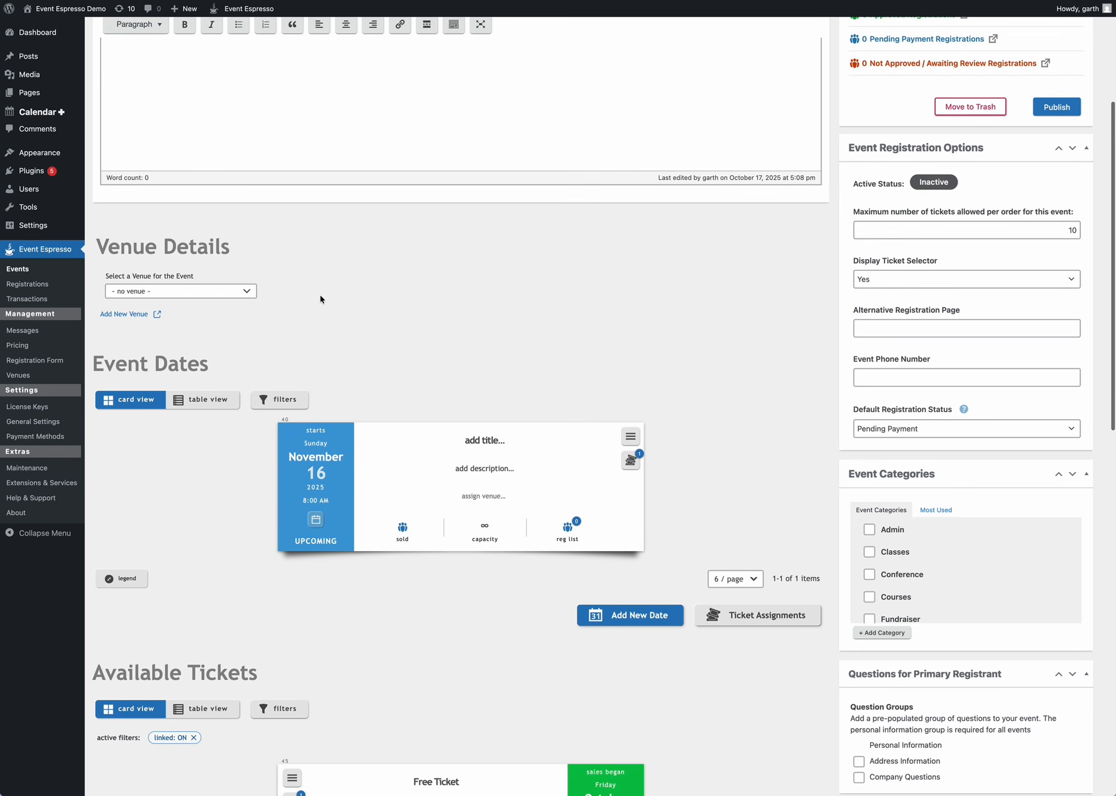
pyautogui.scroll(-3, 323, 297)
pyautogui.scroll(-2, 345, 296)
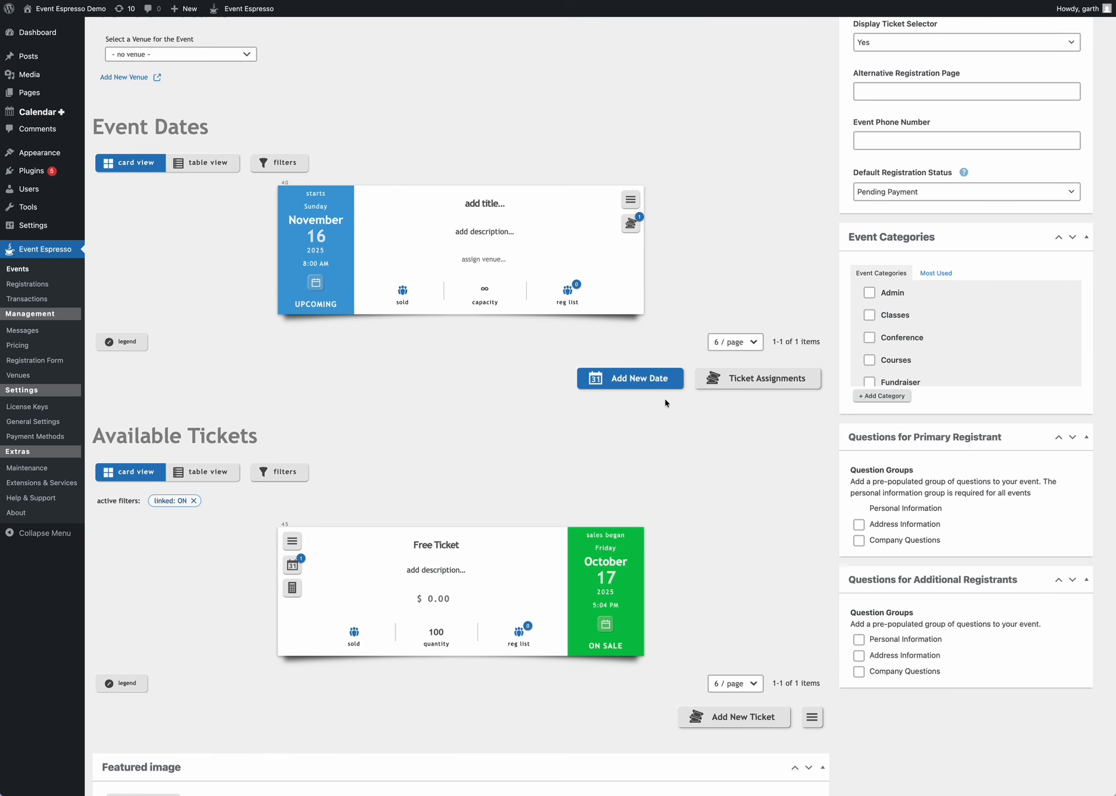
# Examine the Event Dates and Available Tickets sections of the event in card view.
pyautogui.scroll(2, 663, 409)
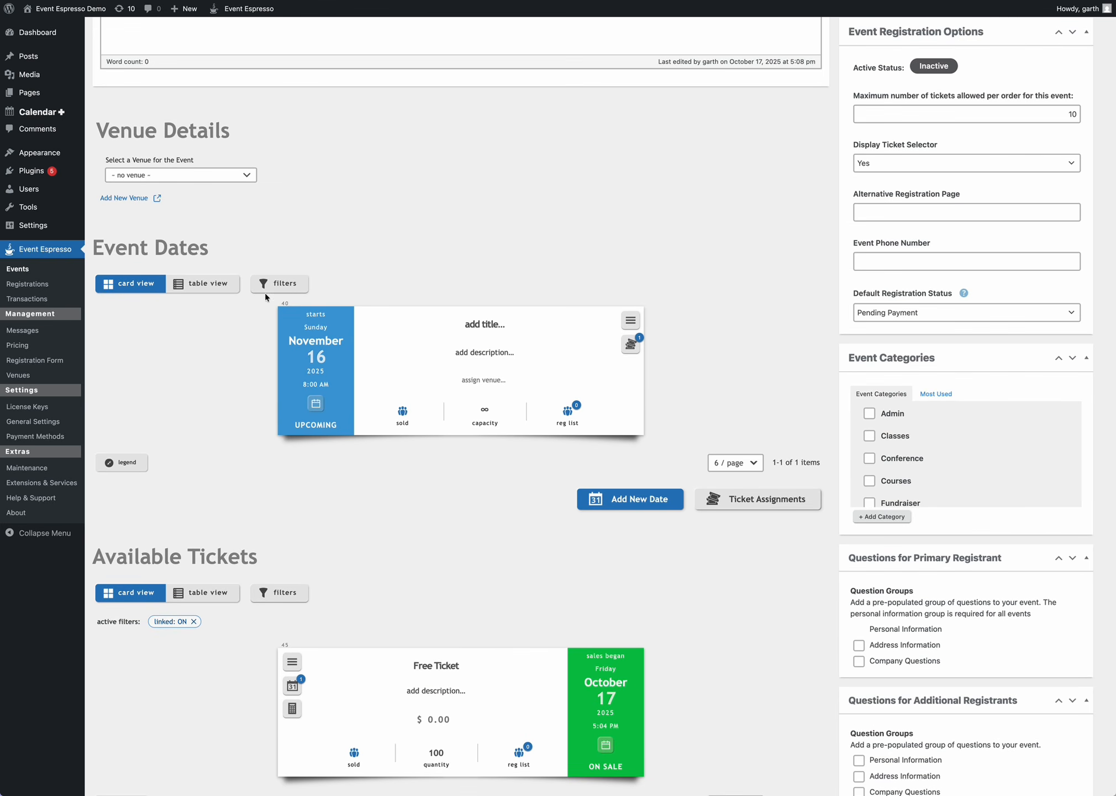
pyautogui.moveTo(227, 252); pyautogui.dragTo(100, 251)
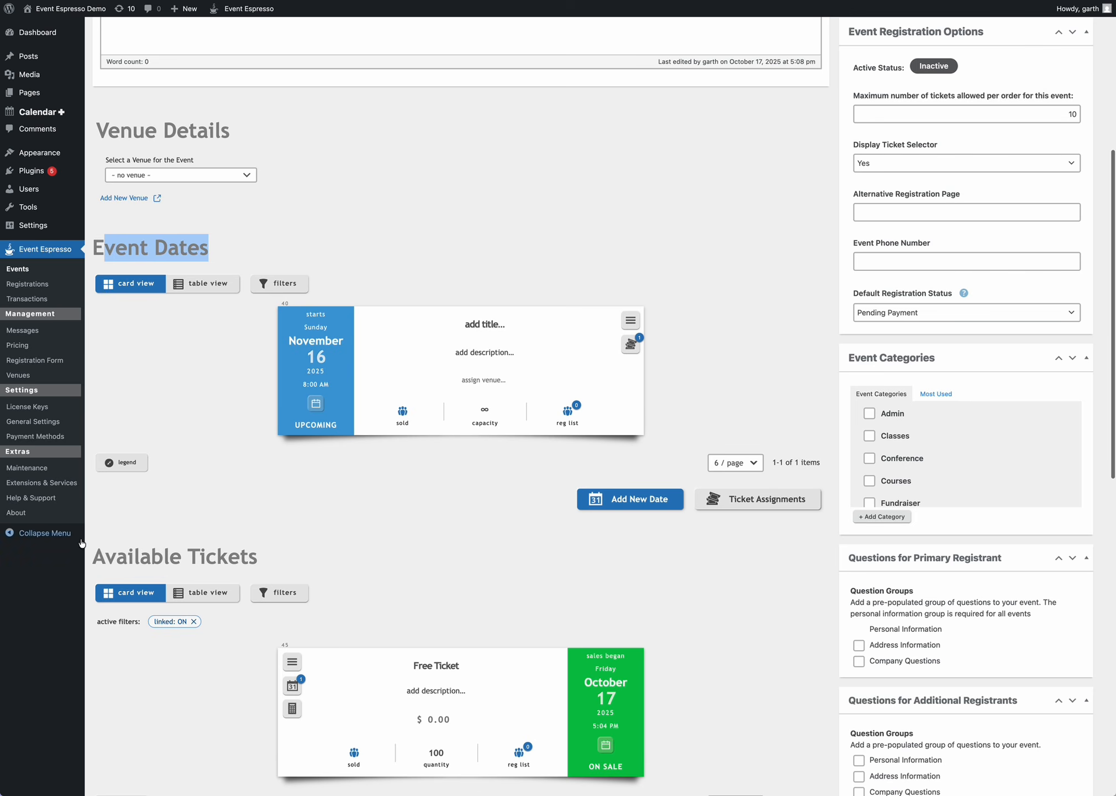
pyautogui.moveTo(92, 556); pyautogui.dragTo(254, 553)
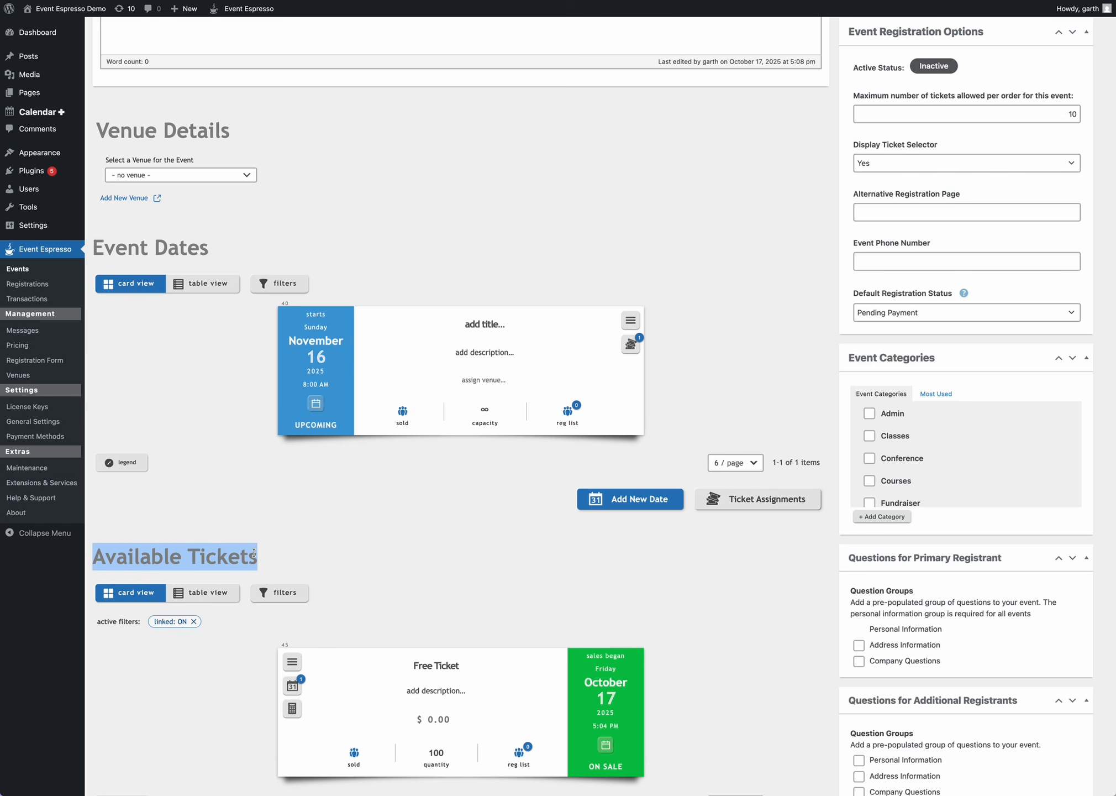
pyautogui.click(322, 511)
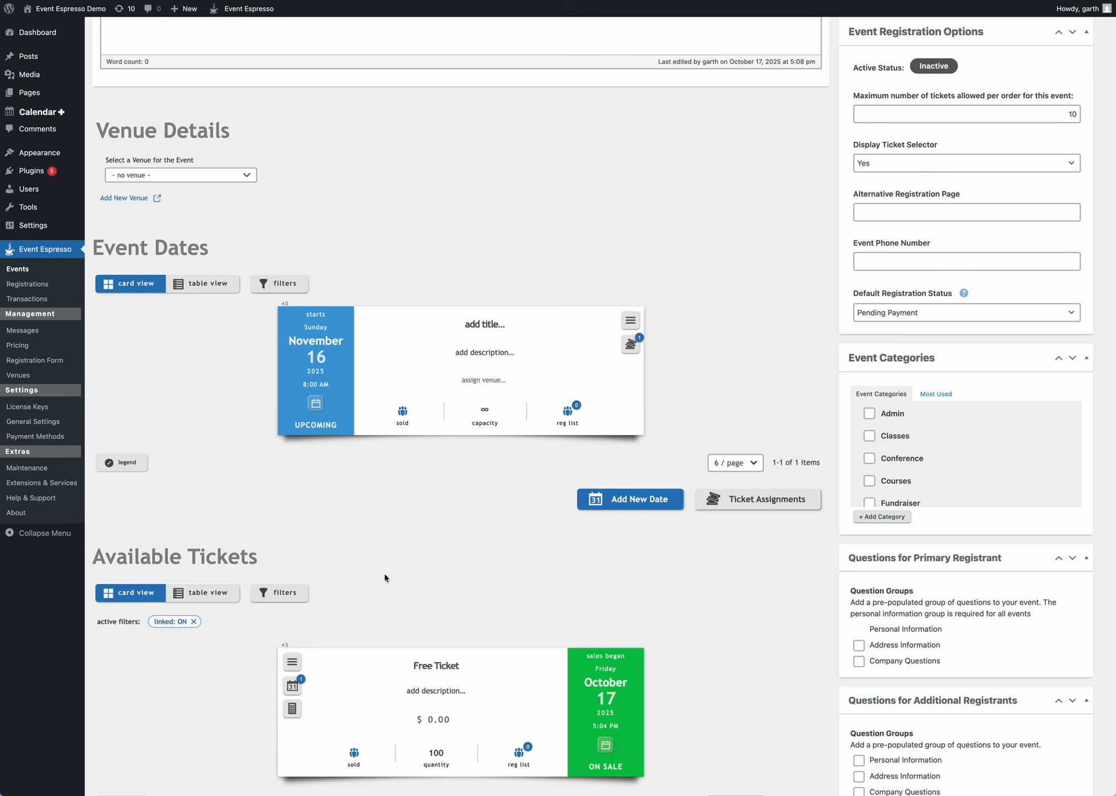
pyautogui.scroll(-3, 407, 552)
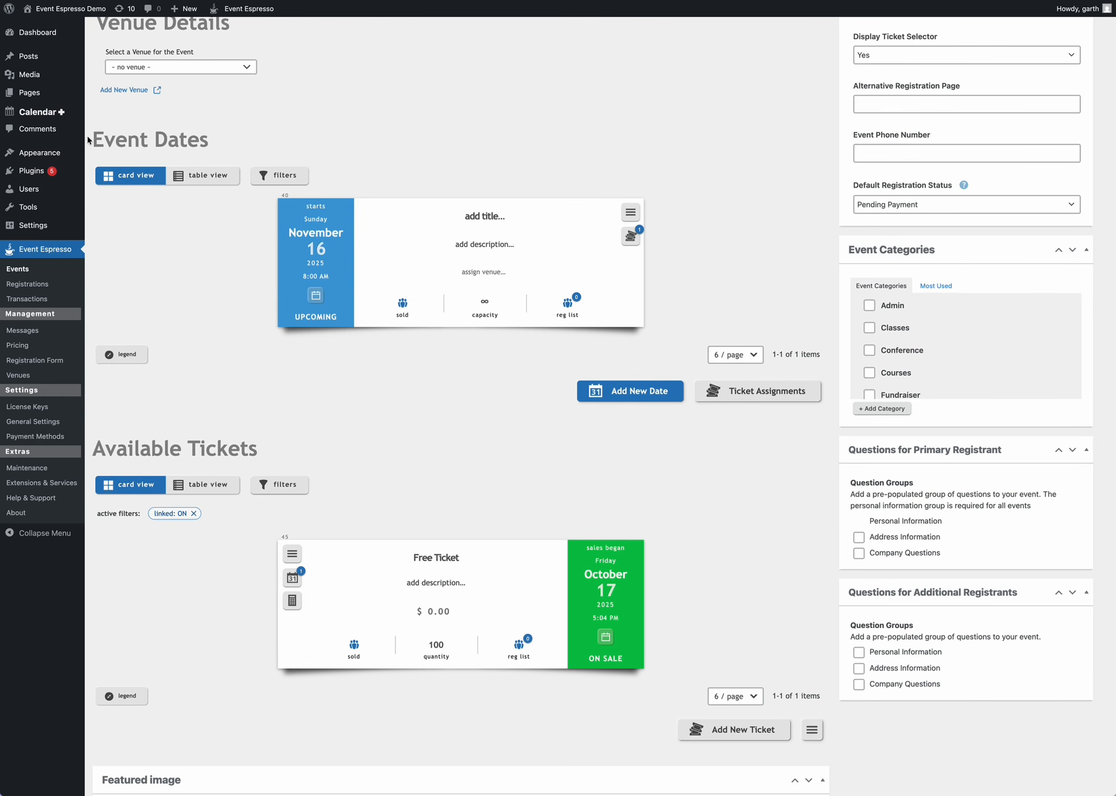
# Switch the Event Dates list to table view and show its filters.
pyautogui.moveTo(91, 138); pyautogui.dragTo(201, 141)
pyautogui.click(179, 316)
pyautogui.click(187, 178)
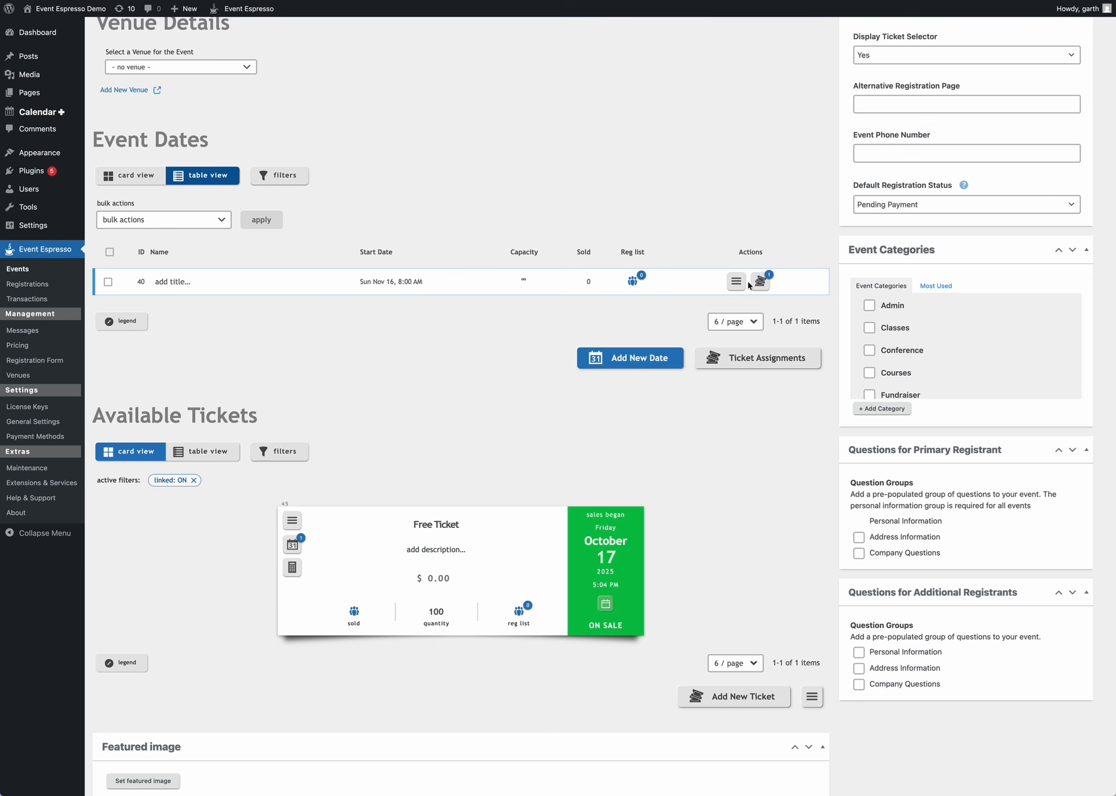
pyautogui.click(280, 178)
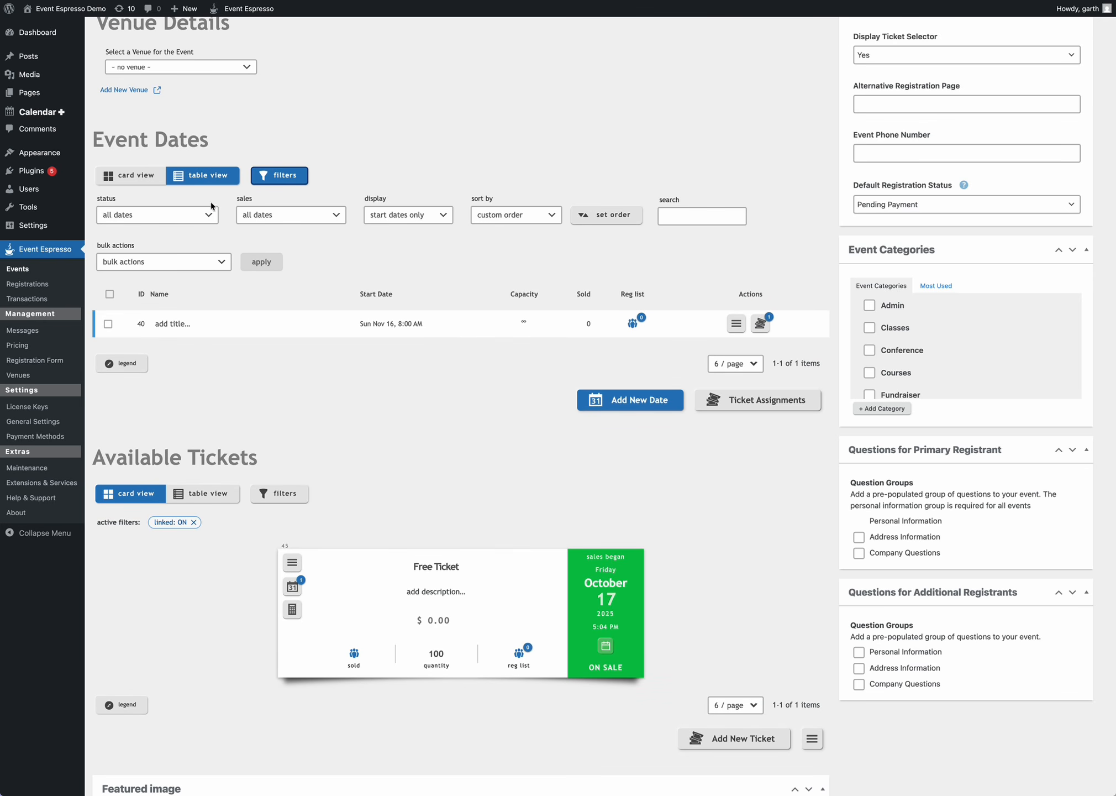
# Review the status, sales, display, sort by and bulk action options for the event dates without changing any of them.
pyautogui.click(179, 222)
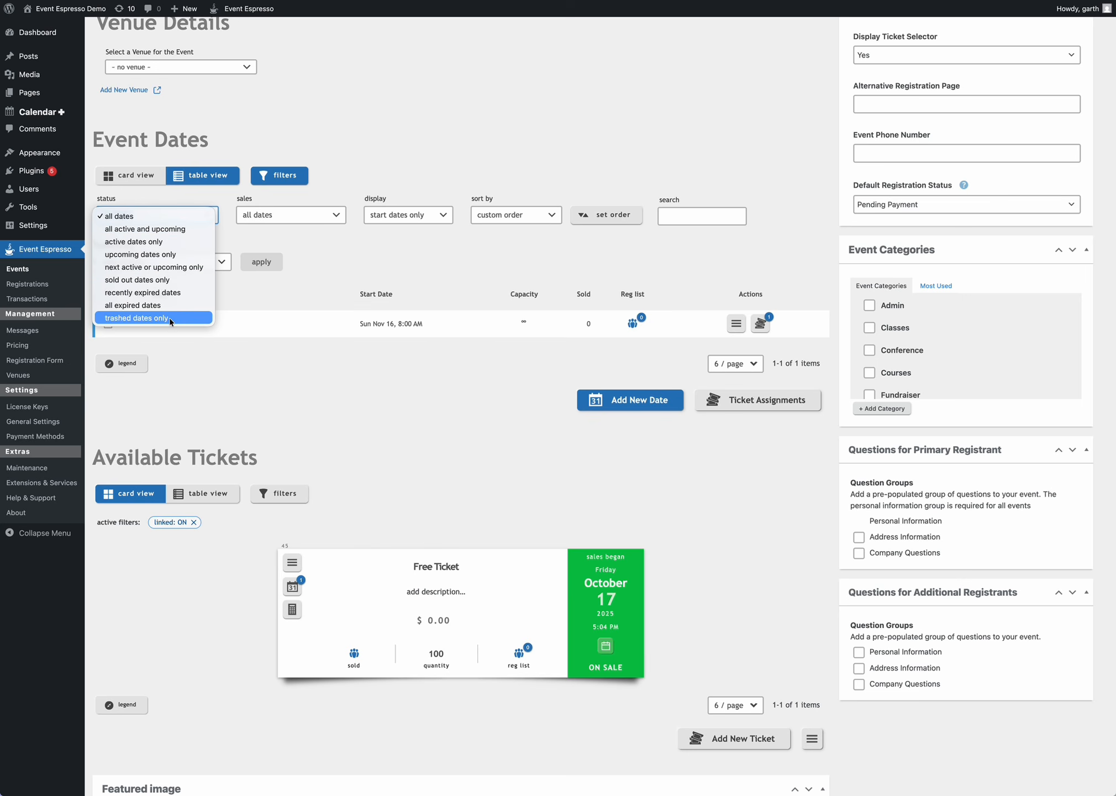
pyautogui.click(320, 249)
pyautogui.click(317, 216)
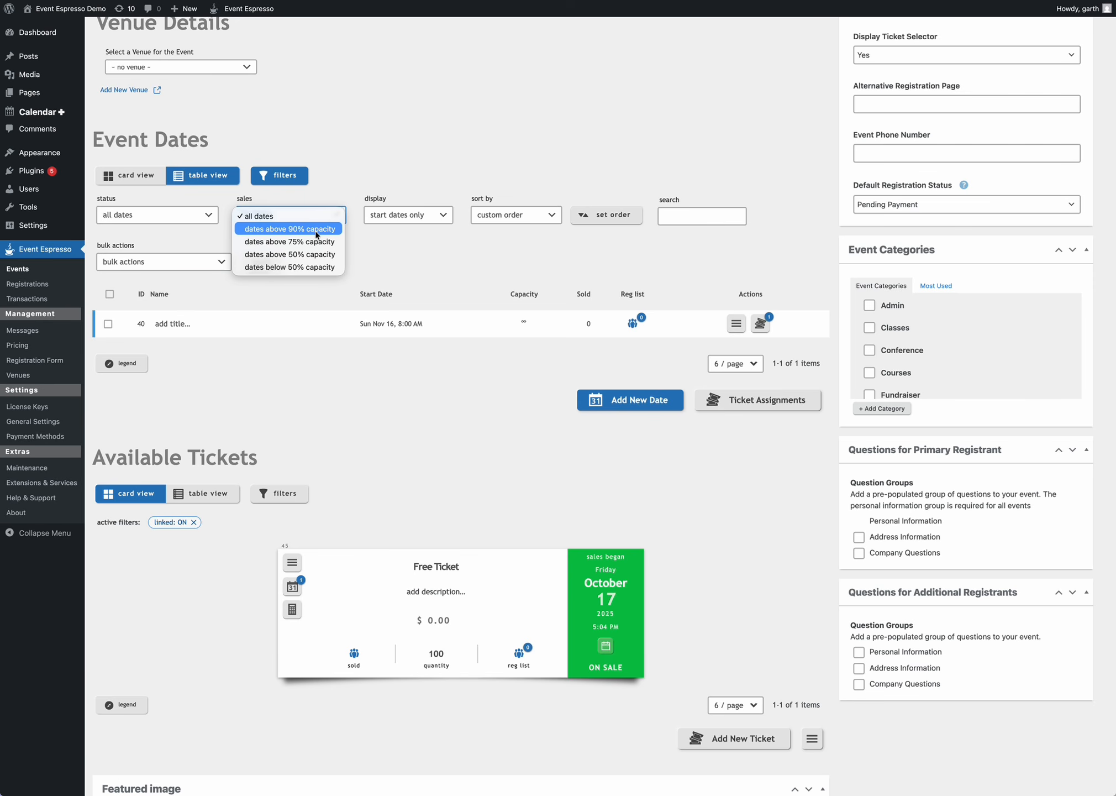
pyautogui.click(354, 250)
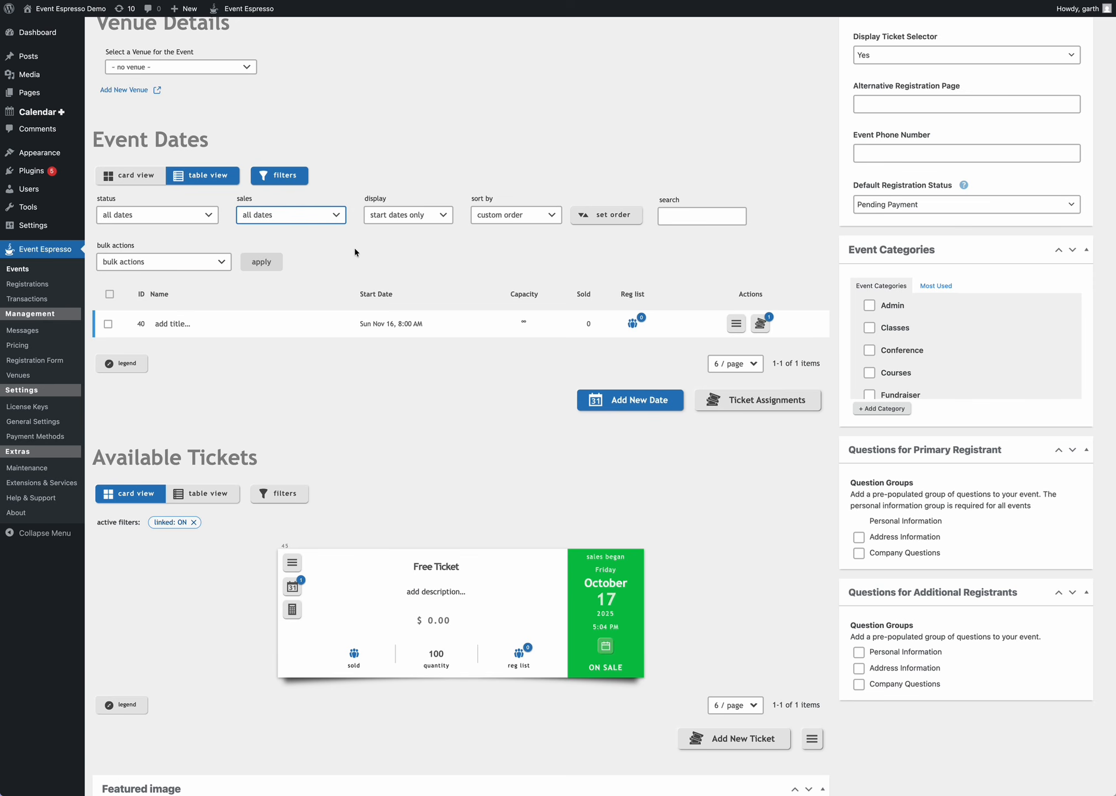
pyautogui.click(401, 219)
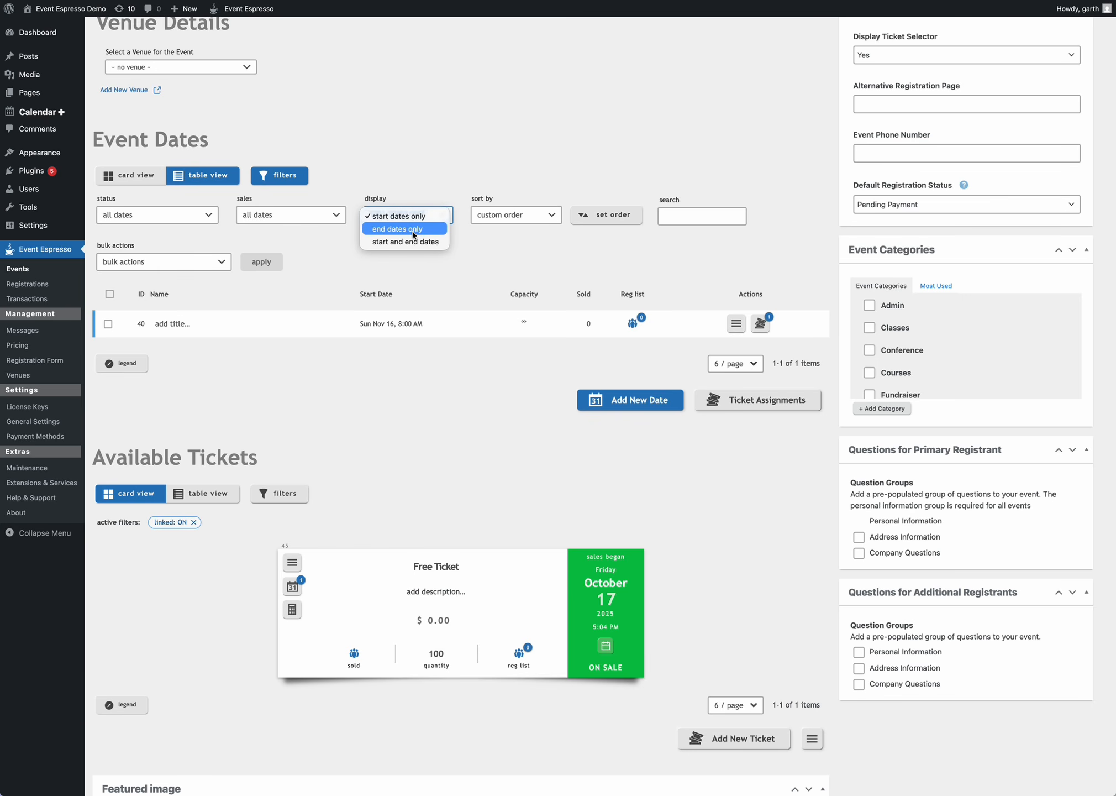
pyautogui.click(462, 237)
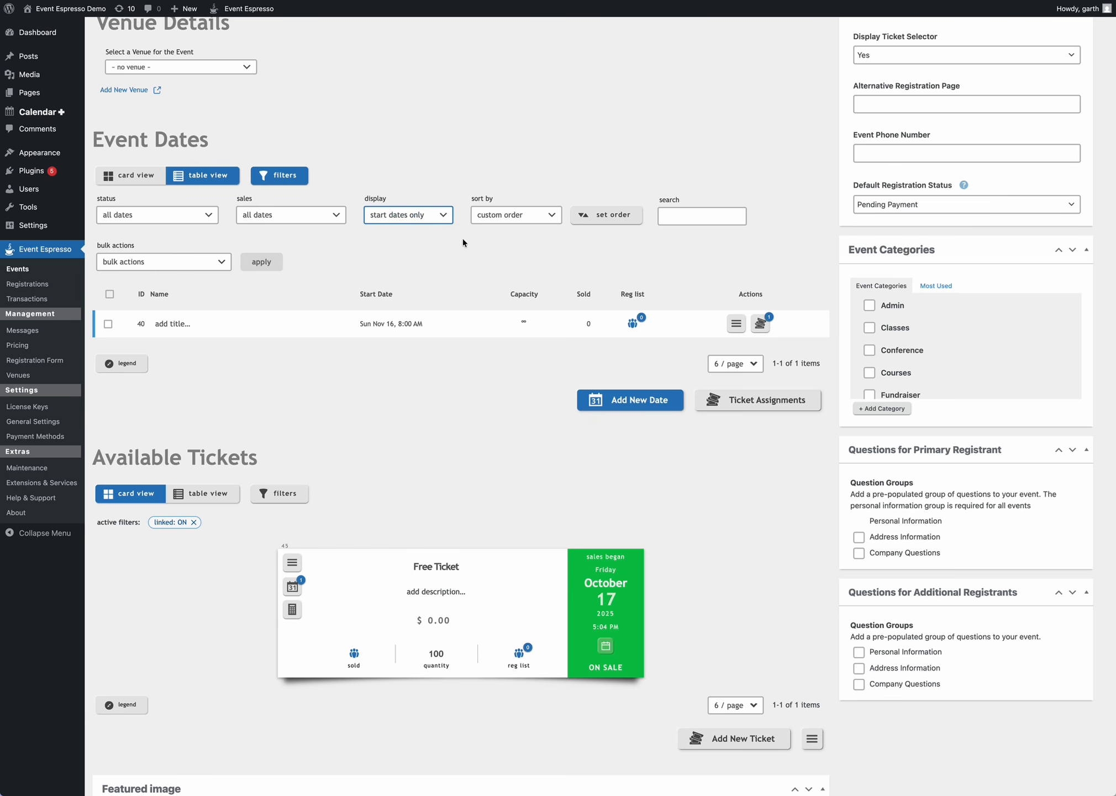
pyautogui.click(496, 224)
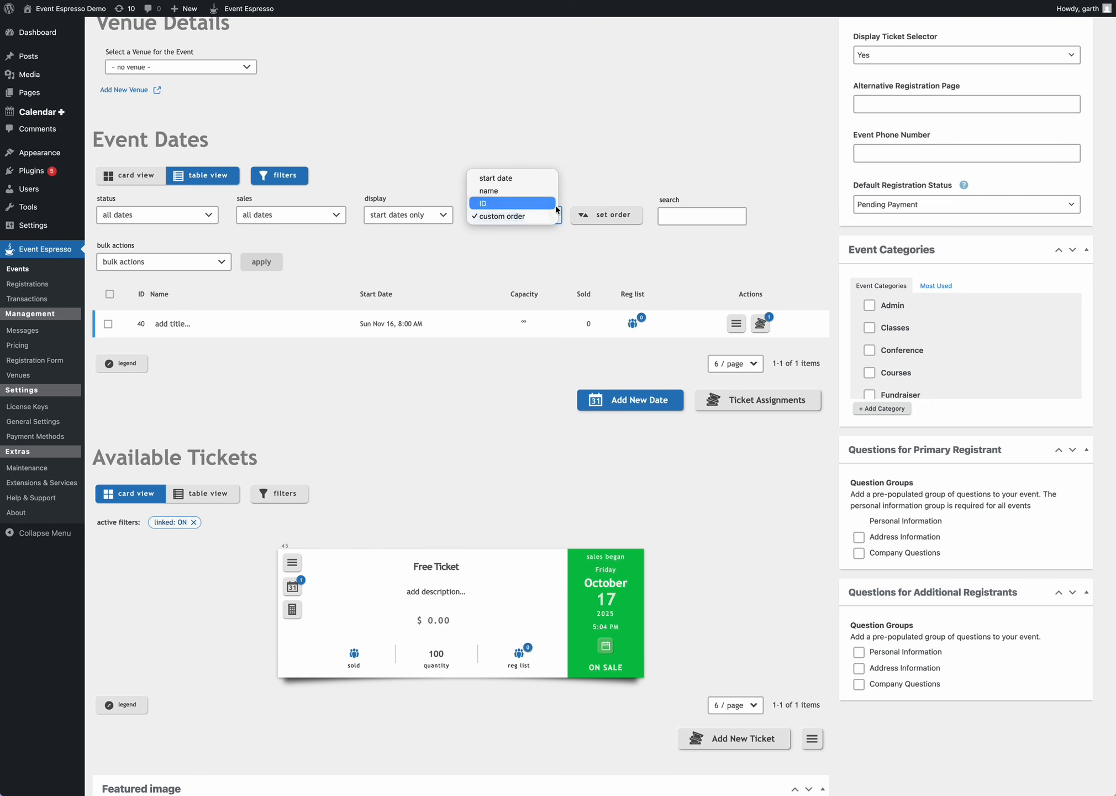
pyautogui.click(608, 178)
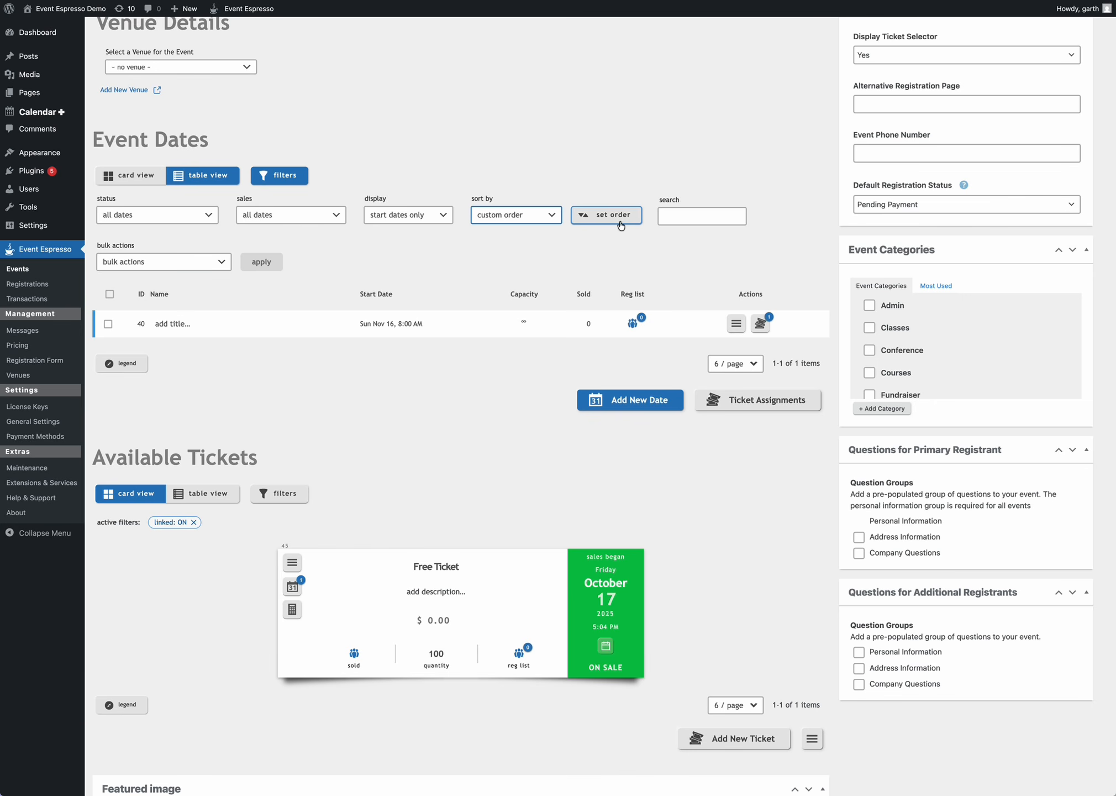
pyautogui.click(224, 264)
pyautogui.click(200, 195)
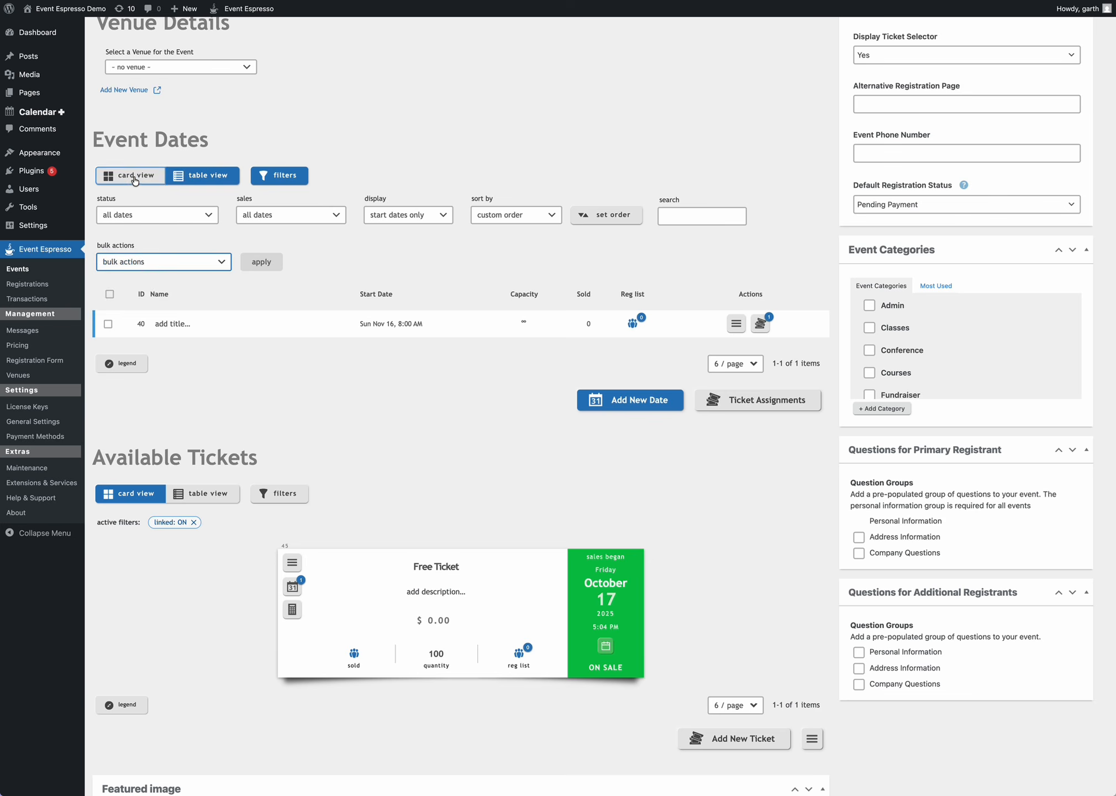
# Switch the Event Dates list to card view and back to table view.
pyautogui.click(134, 178)
pyautogui.click(202, 181)
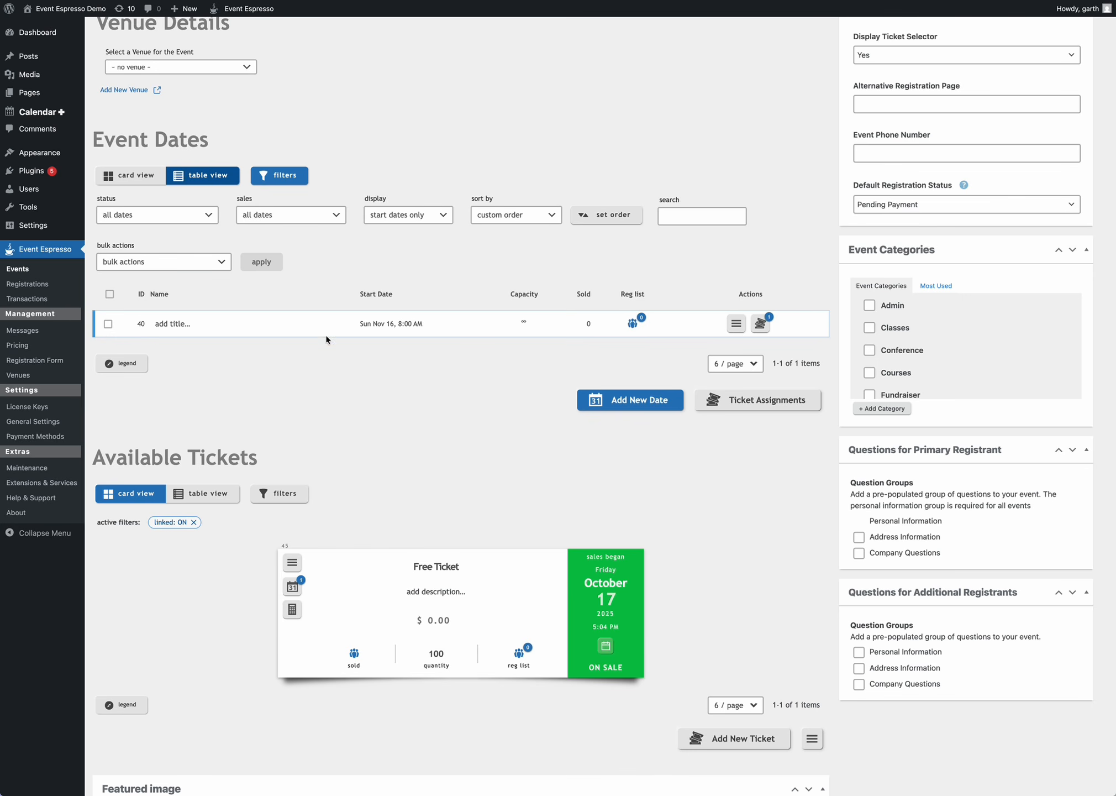
# Switch the Available Tickets list to table view and show its filters.
pyautogui.scroll(-2, 282, 381)
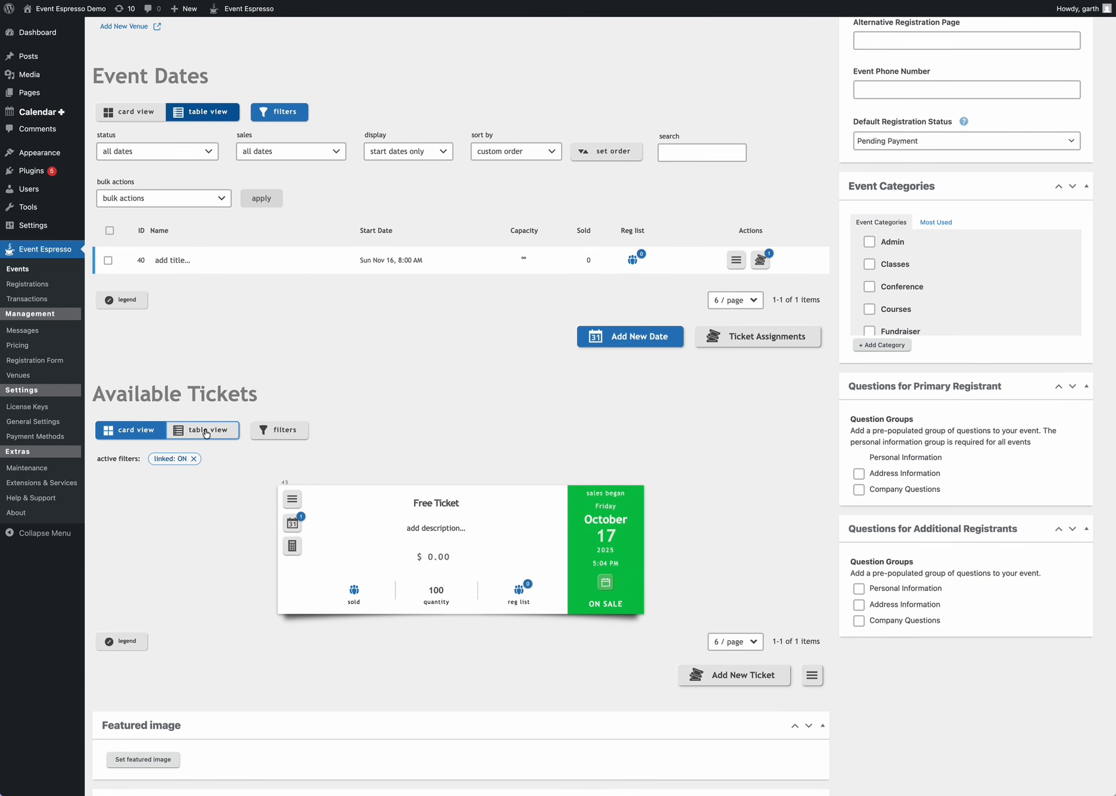
pyautogui.scroll(-1, 232, 420)
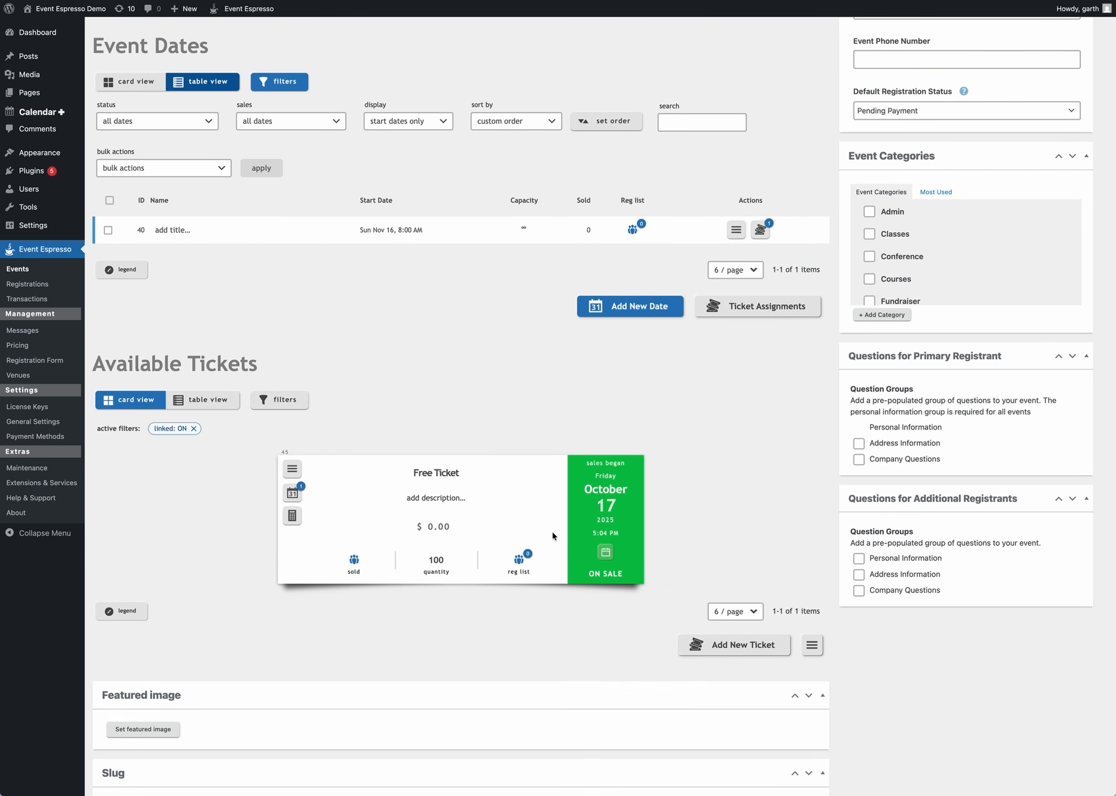
pyautogui.click(217, 399)
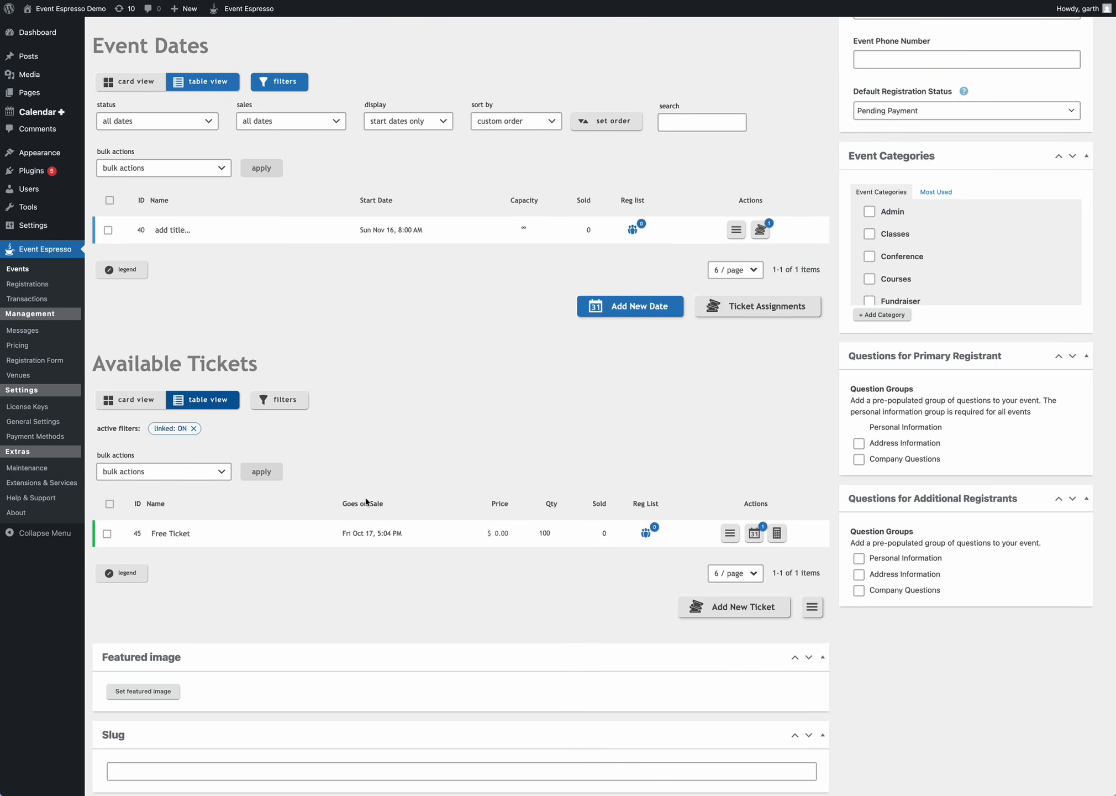
pyautogui.click(279, 399)
pyautogui.scroll(-2, 419, 357)
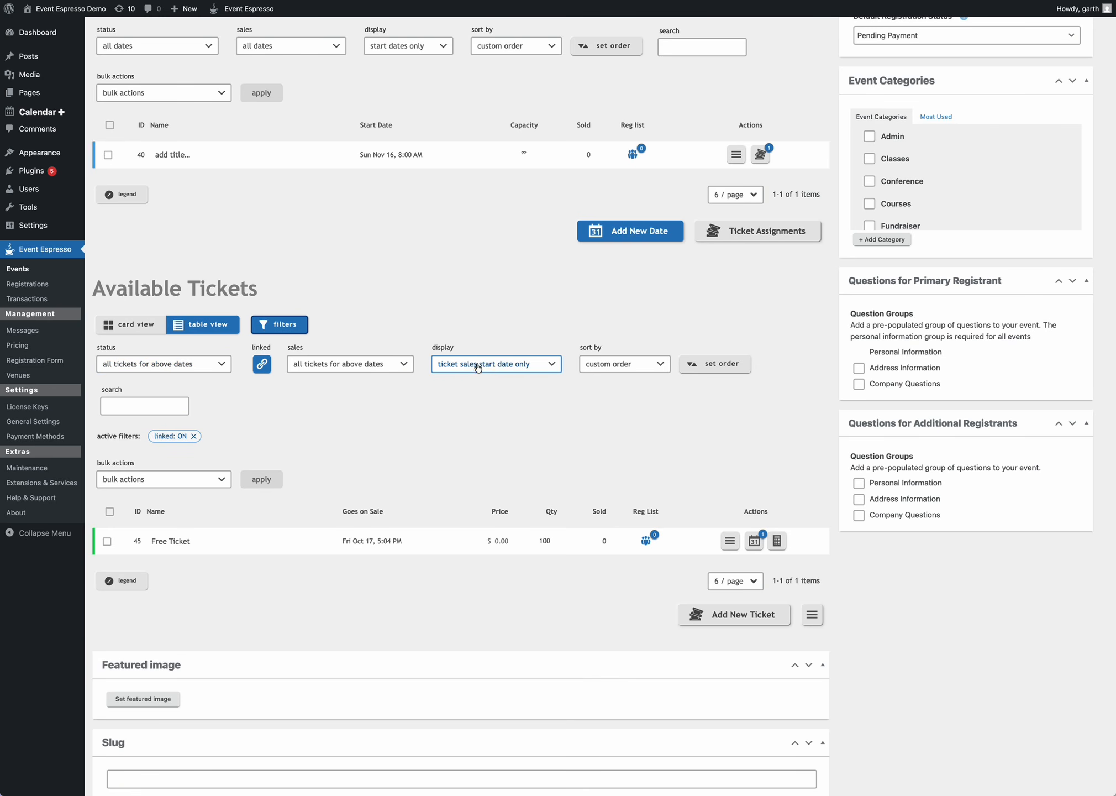
# Filter the available tickets by the status "all on sale and sale pending", and remove that filter again.
pyautogui.click(170, 368)
pyautogui.click(170, 378)
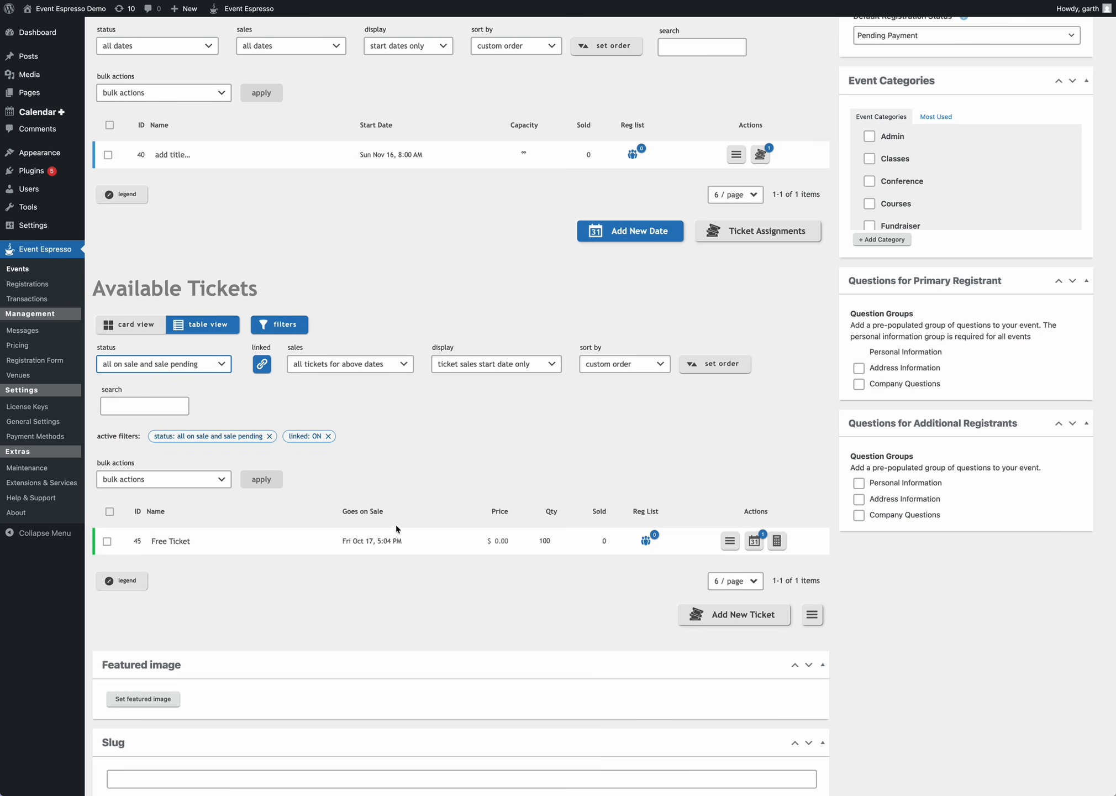
pyautogui.click(269, 436)
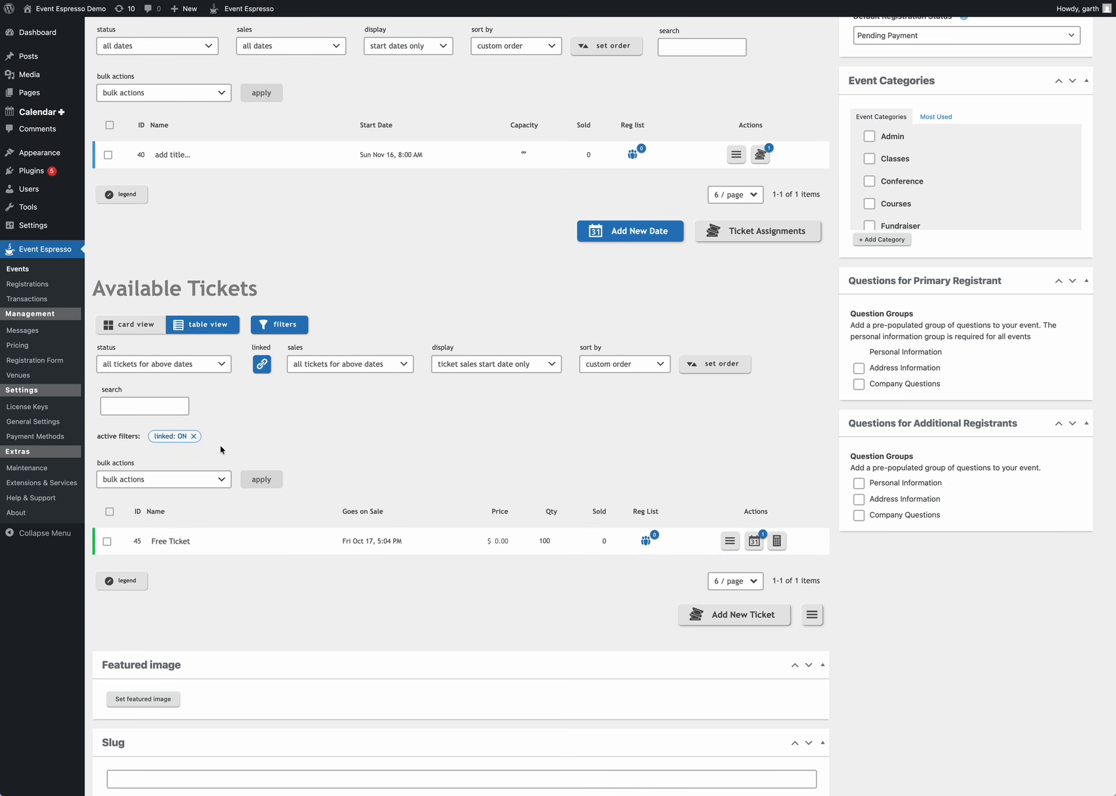
# Unlink the tickets list from the event dates shown above it, and link it again.
pyautogui.click(195, 437)
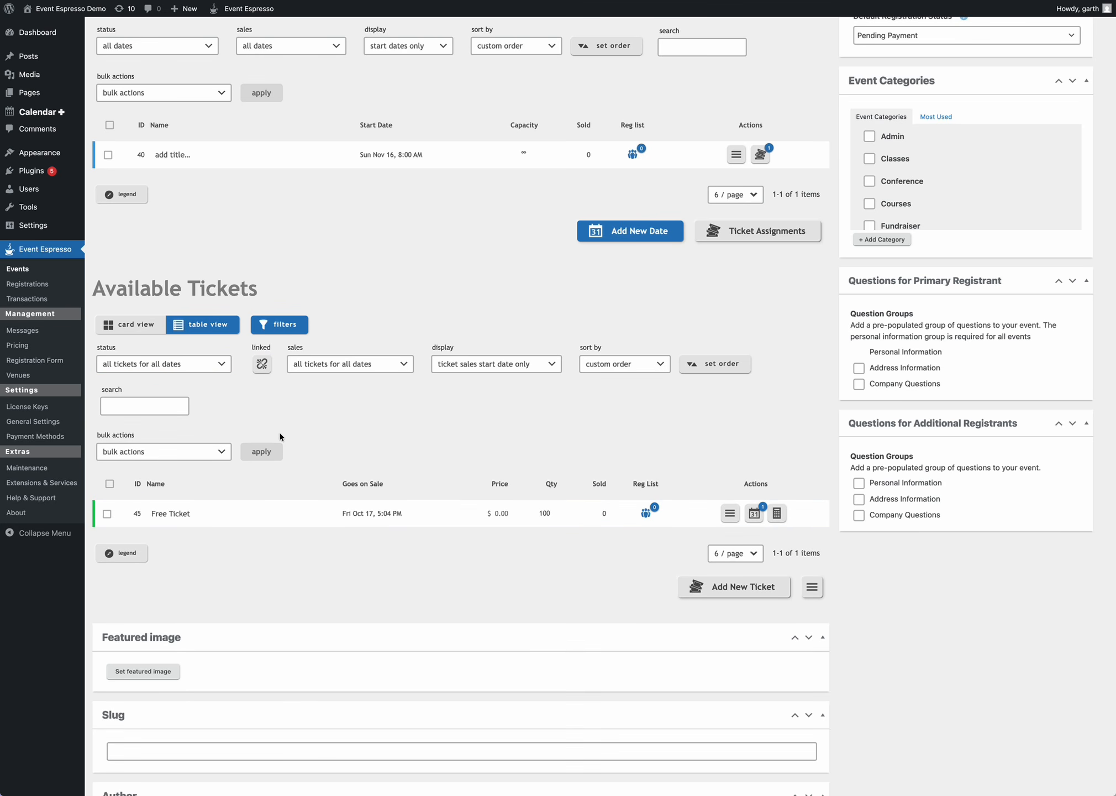
pyautogui.scroll(5, 279, 433)
pyautogui.scroll(-5, 333, 499)
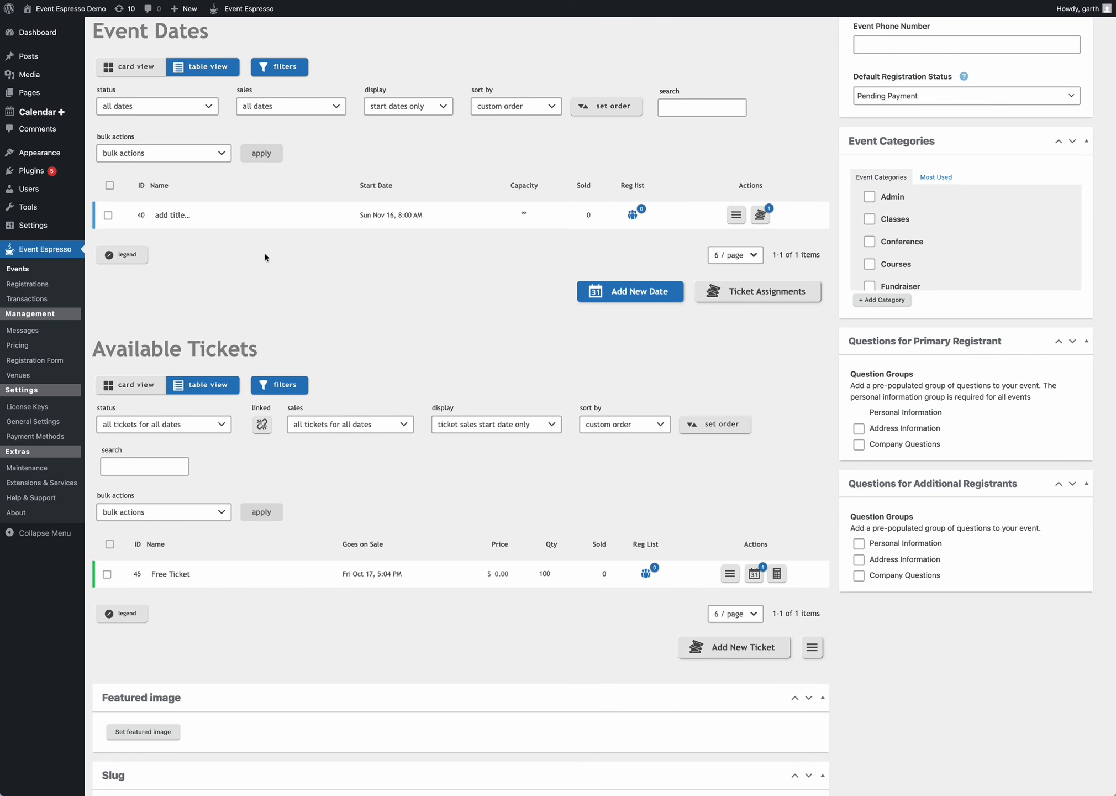
pyautogui.scroll(3, 265, 251)
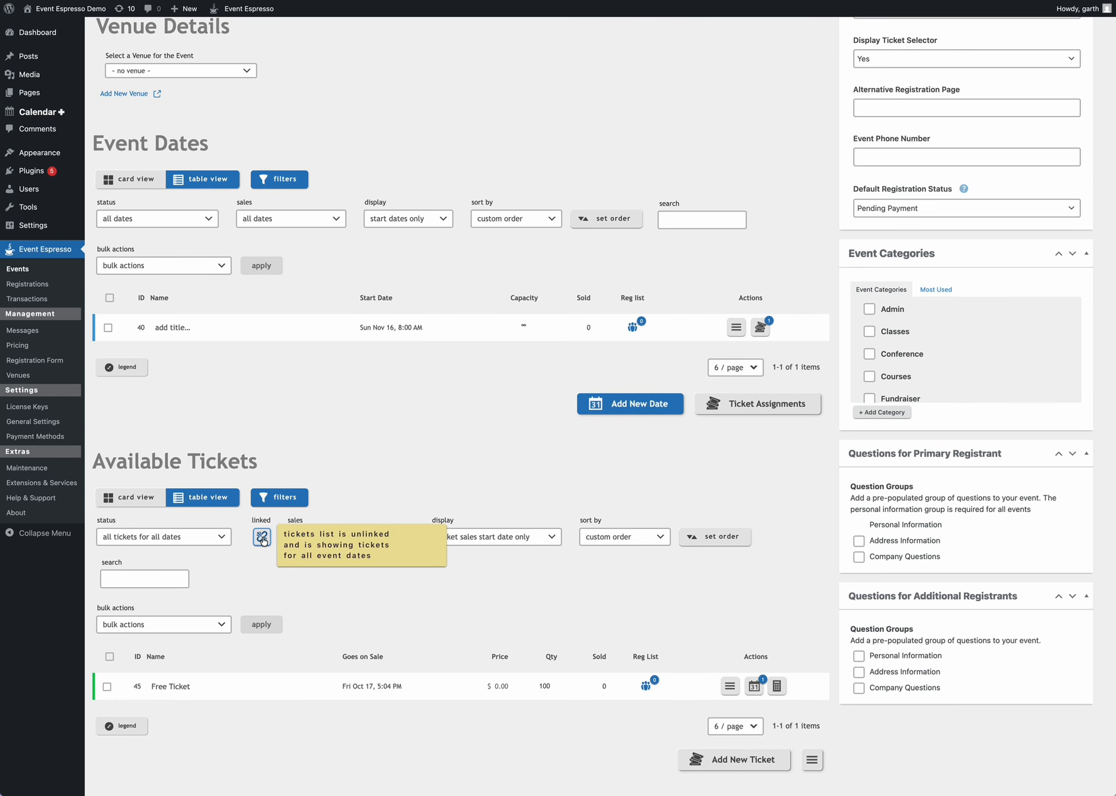
pyautogui.click(263, 540)
# Return the Event Dates list to card view.
pyautogui.scroll(-2, 340, 388)
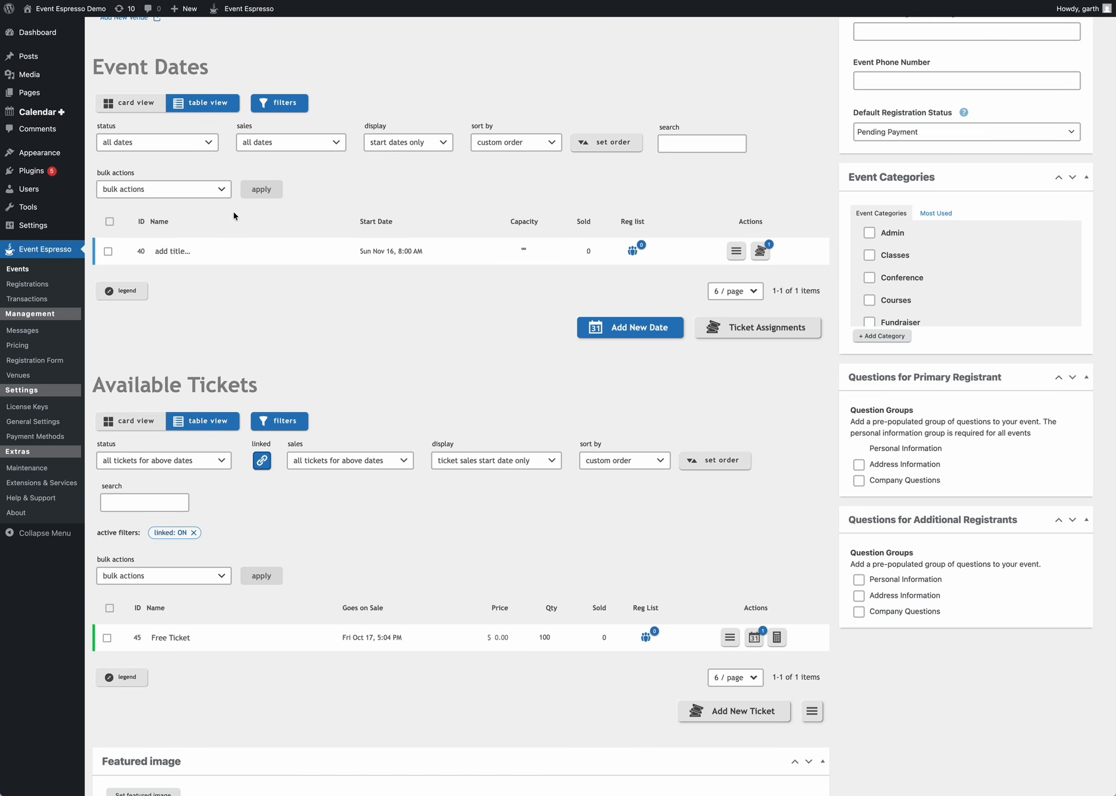
pyautogui.click(138, 104)
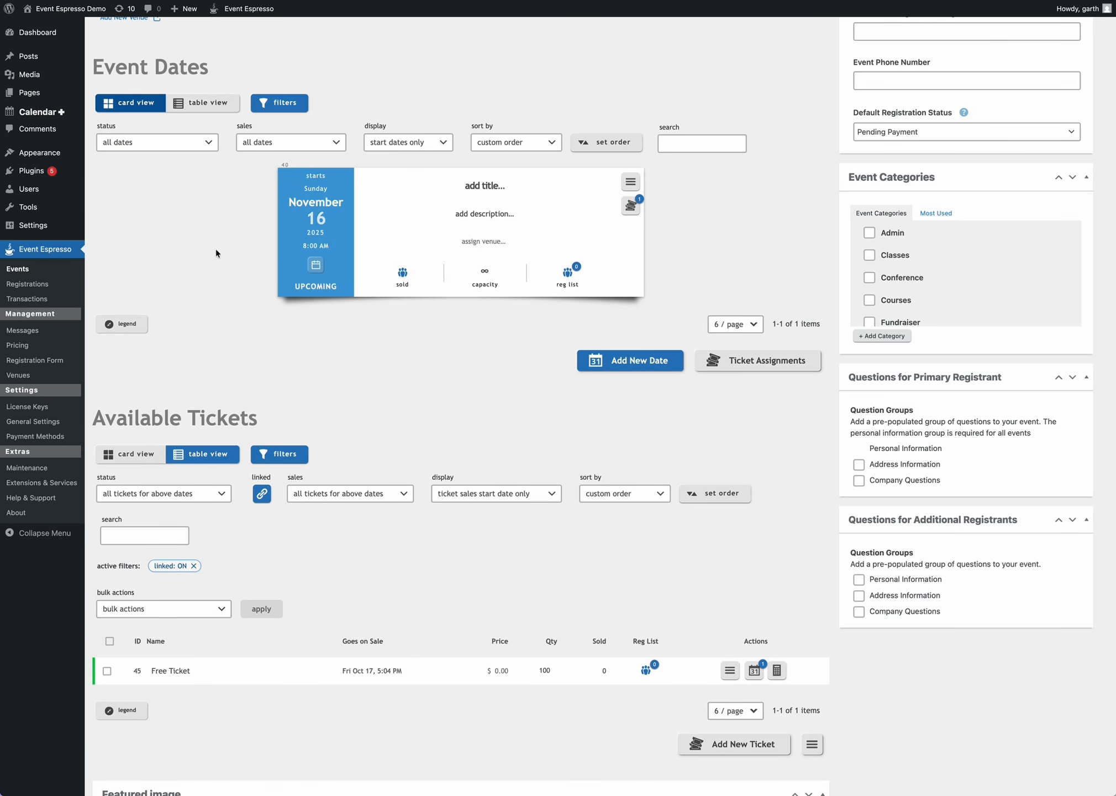
pyautogui.scroll(2, 216, 251)
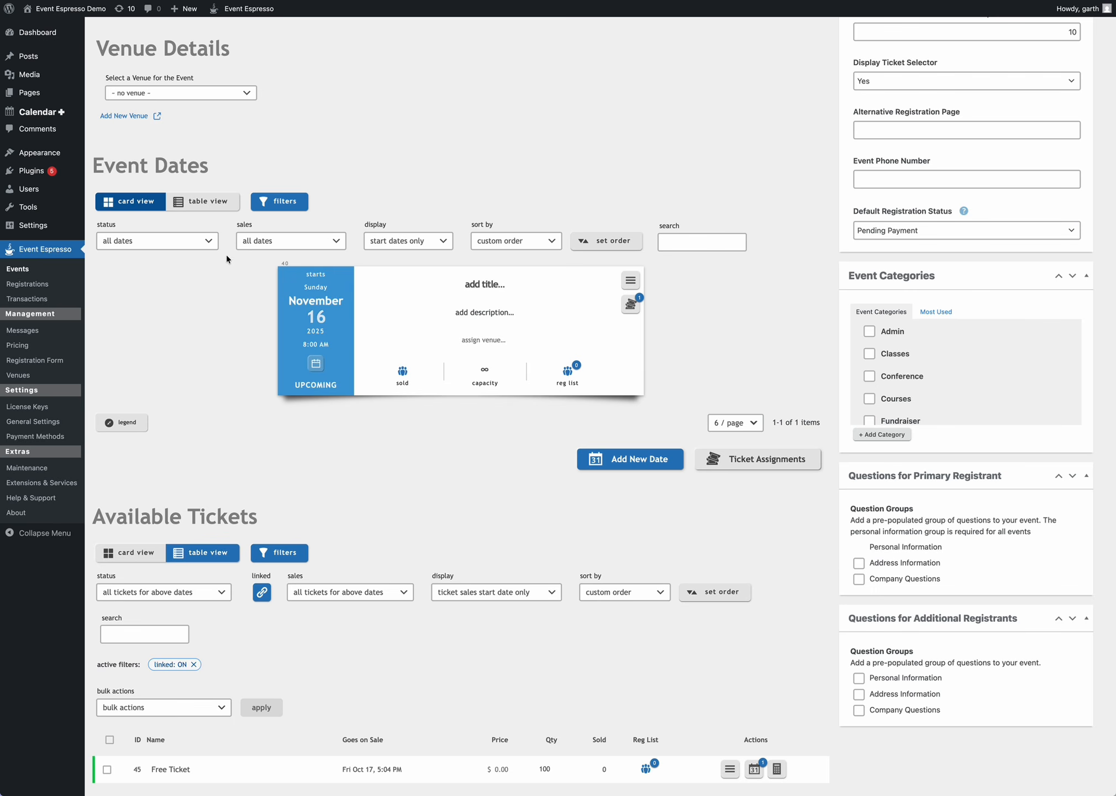
# Title the existing event date "Datetime 1" and give it the description "Datetime 1 description.".
pyautogui.click(487, 285)
pyautogui.write('Datetime 1')
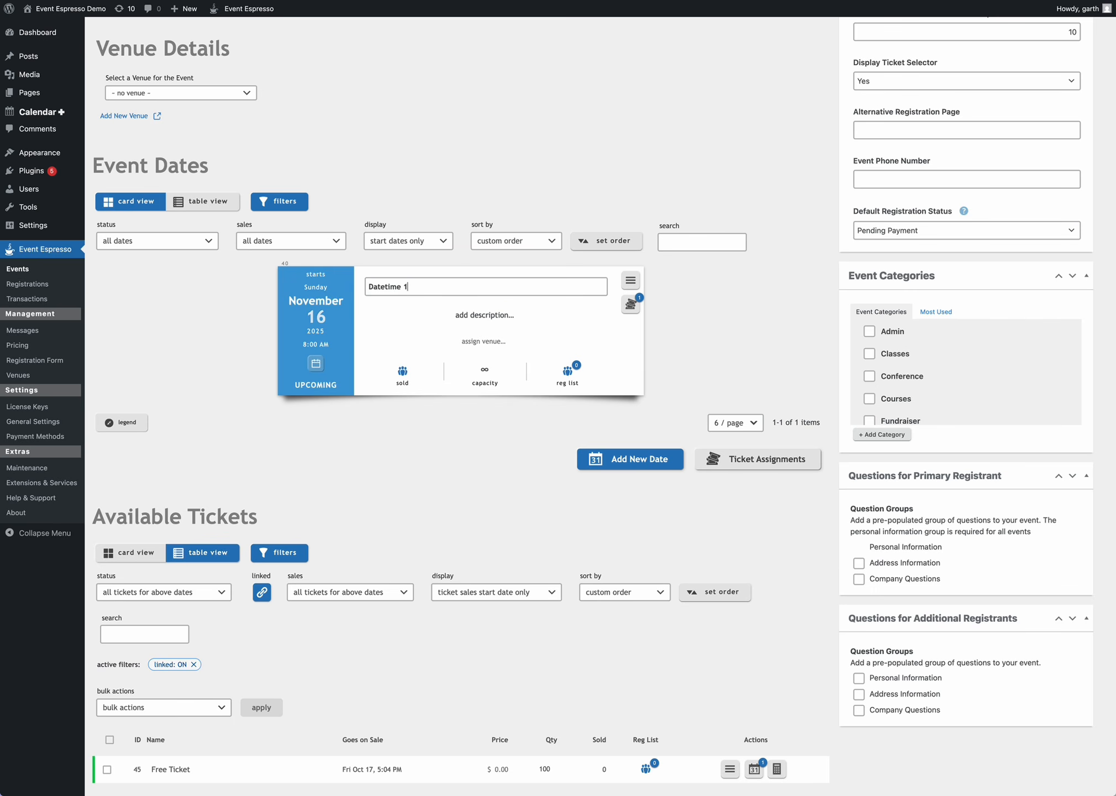
pyautogui.press('Return')
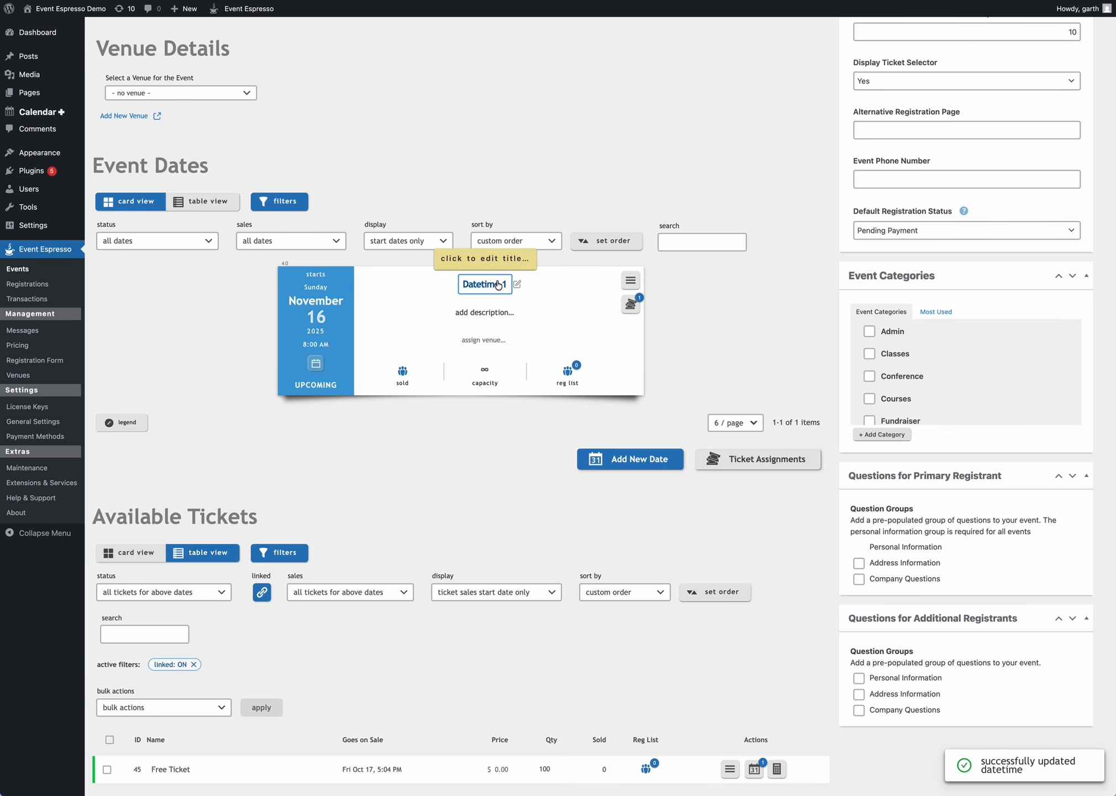
pyautogui.click(477, 311)
pyautogui.click(247, 194)
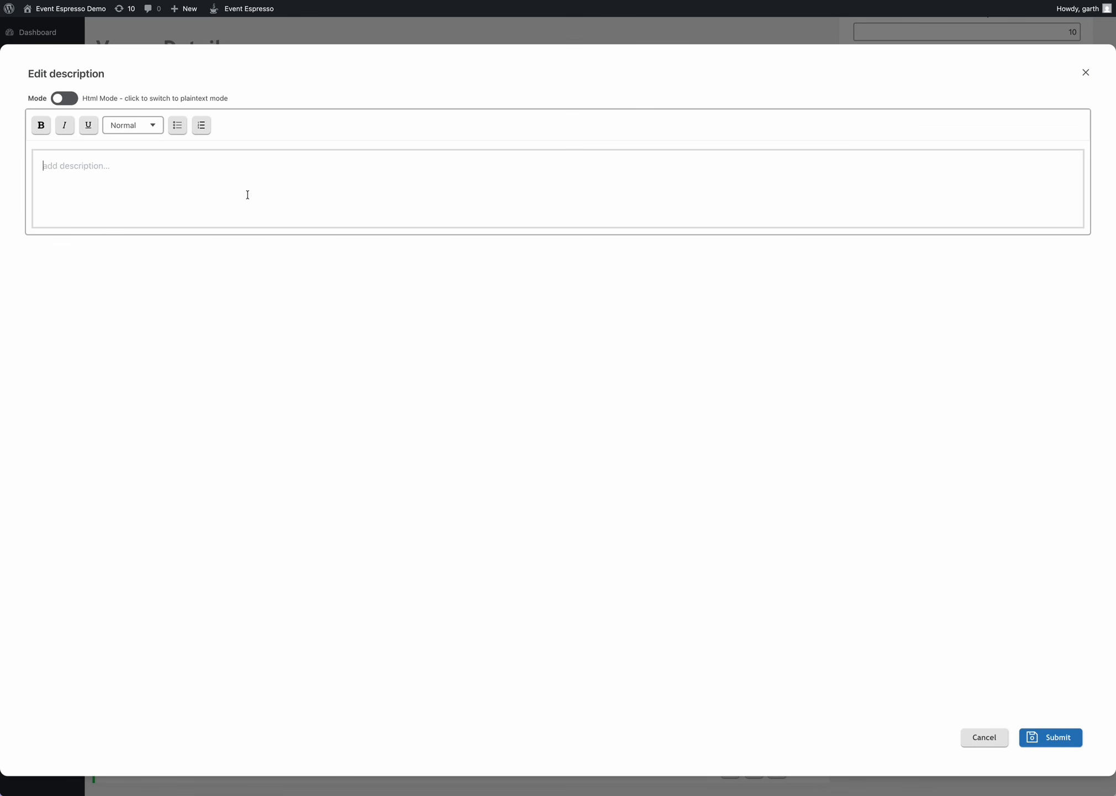
pyautogui.write('Datetime 1 sescription.')
pyautogui.click(1050, 737)
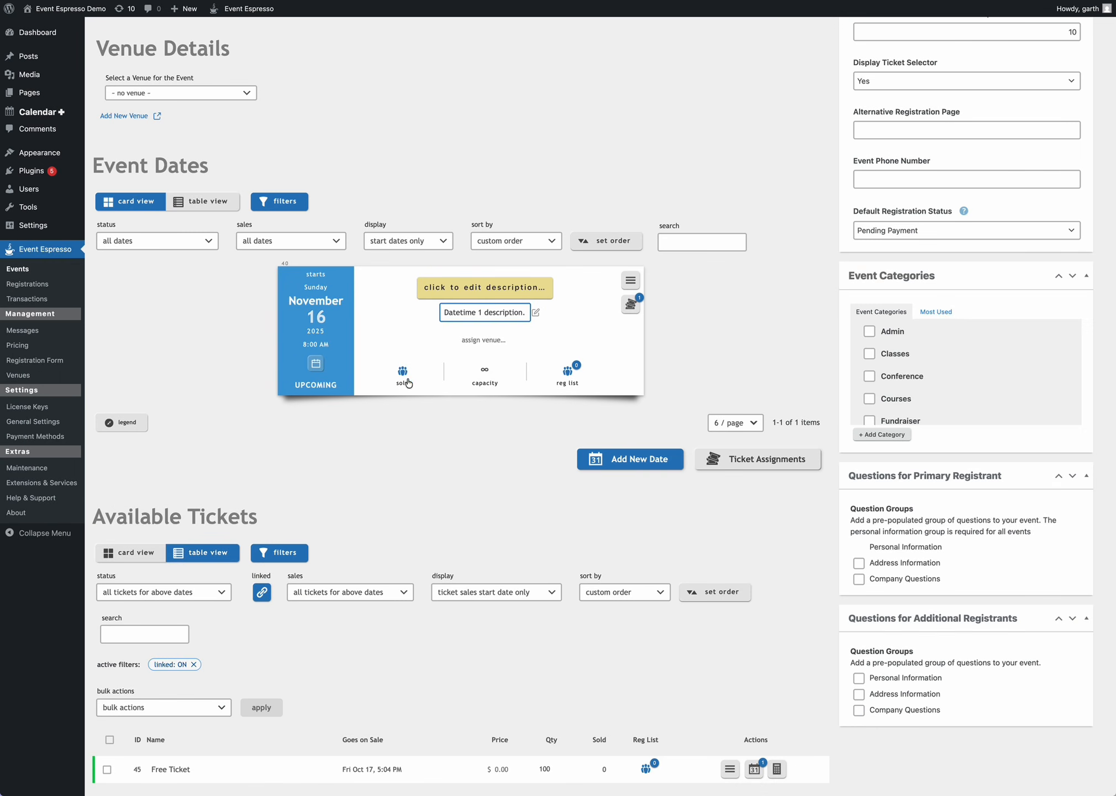
# Assign the Community College venue to the Datetime 1 event date.
pyautogui.click(492, 345)
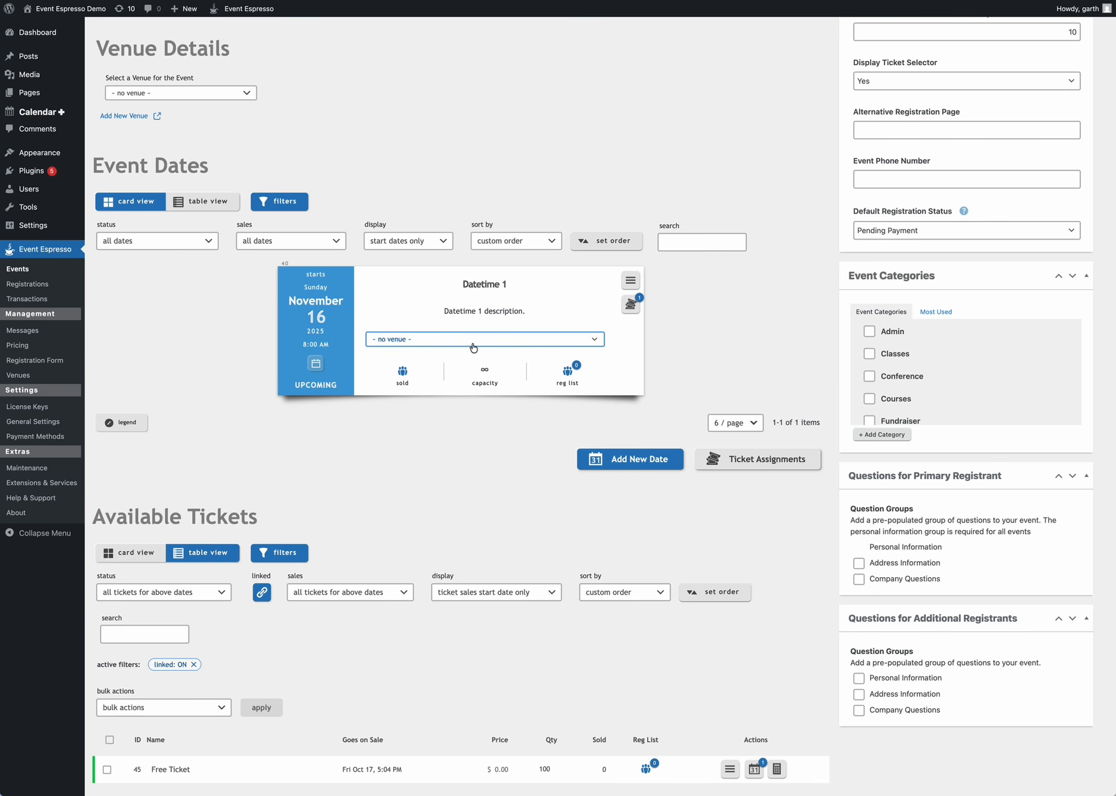
pyautogui.scroll(5, 471, 349)
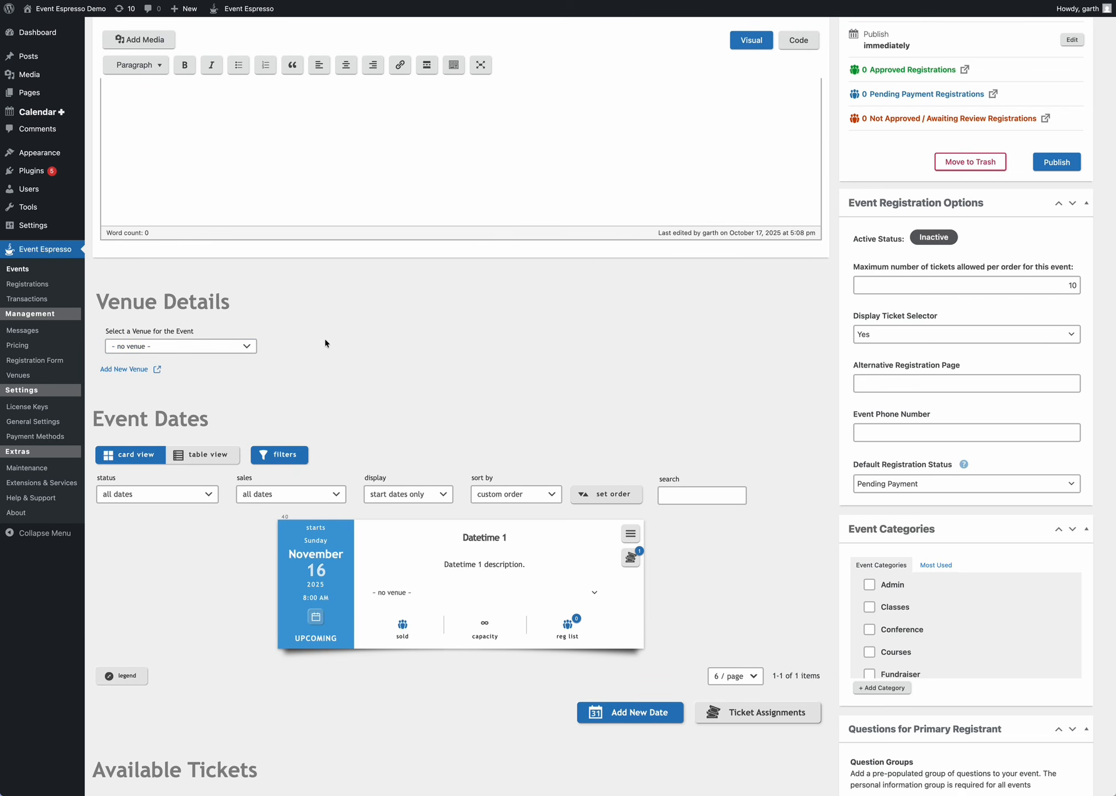
pyautogui.scroll(-4, 317, 342)
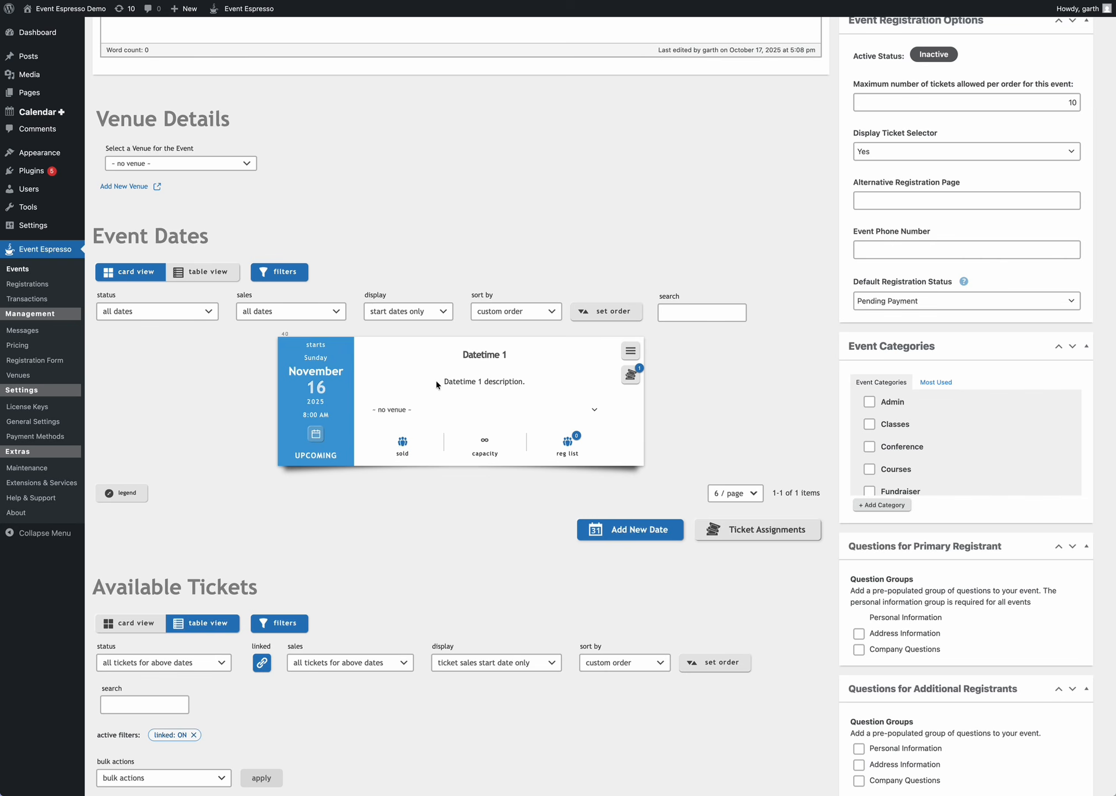
pyautogui.click(475, 417)
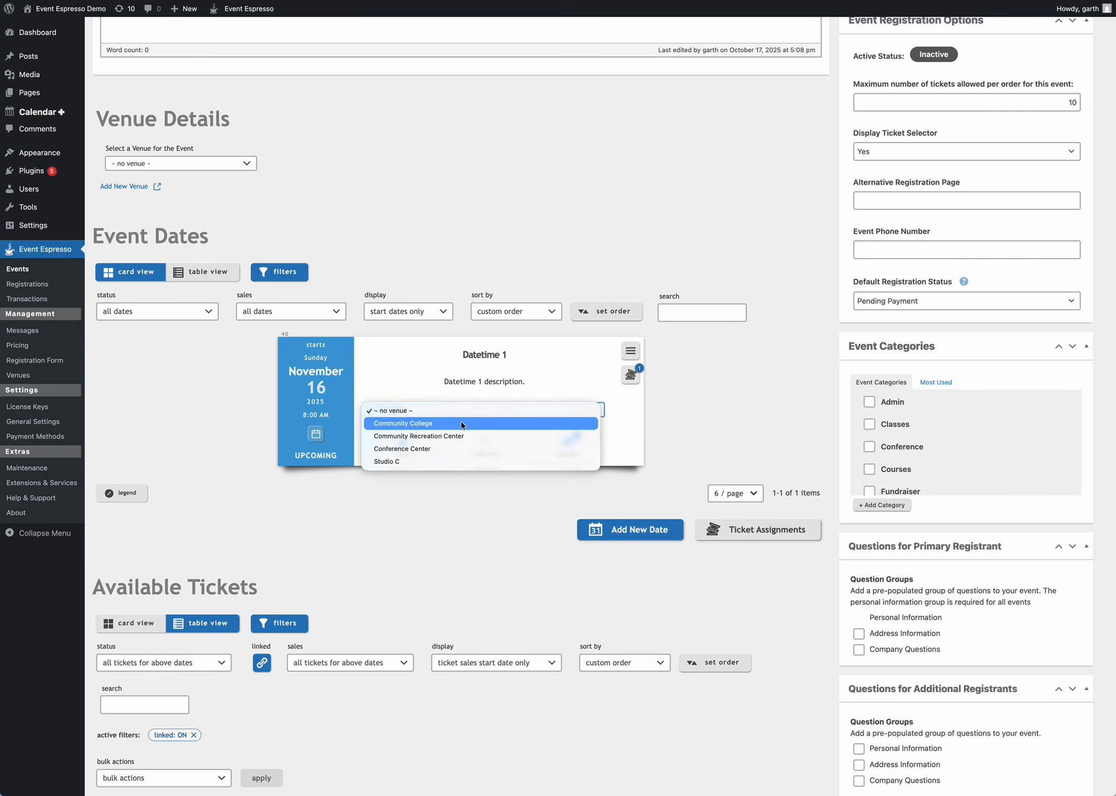
pyautogui.click(466, 421)
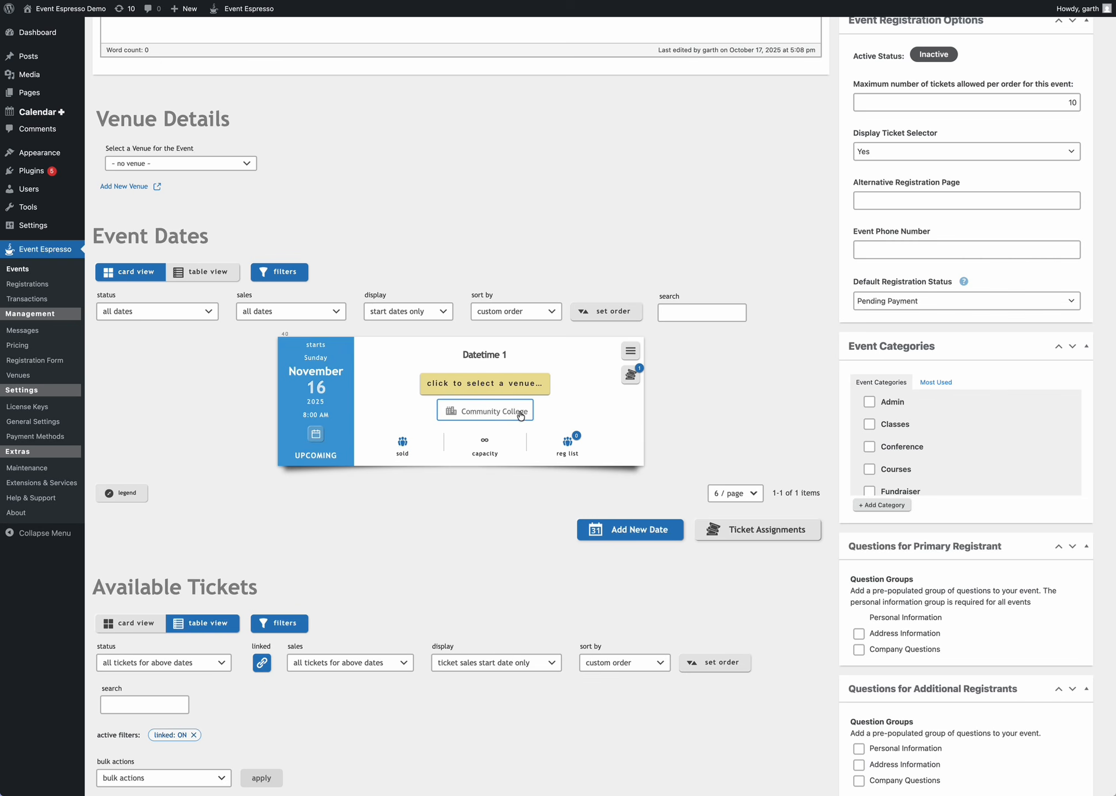
# Set the capacity of Datetime 1 to 500.
pyautogui.click(486, 442)
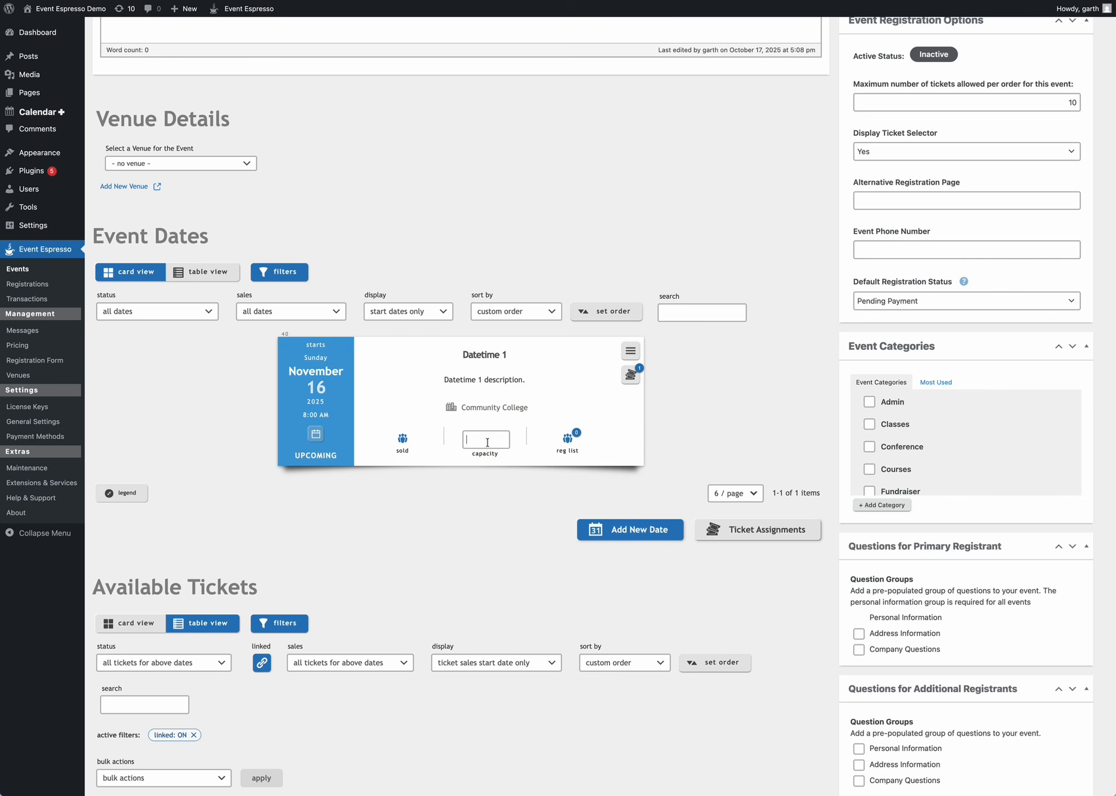
pyautogui.write('500')
pyautogui.press('Return')
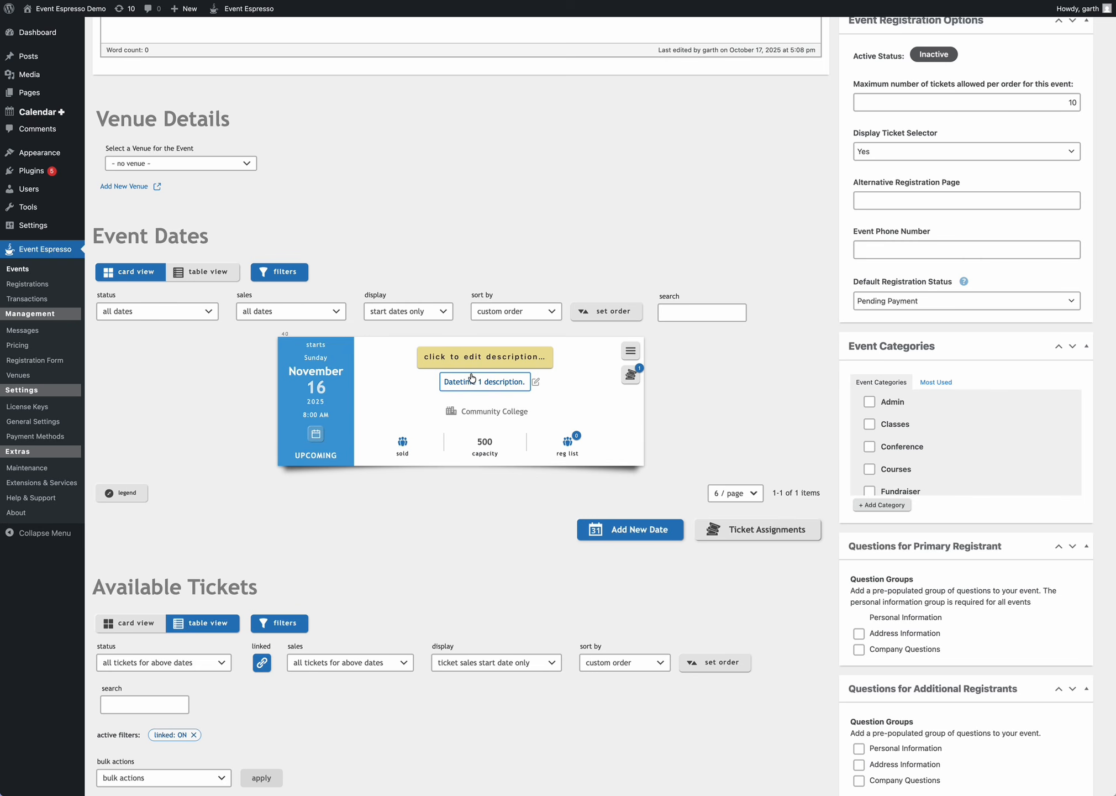
# Switch the Available Tickets list to card view and check the Free Ticket's date assignments without changing them.
pyautogui.scroll(-4, 470, 373)
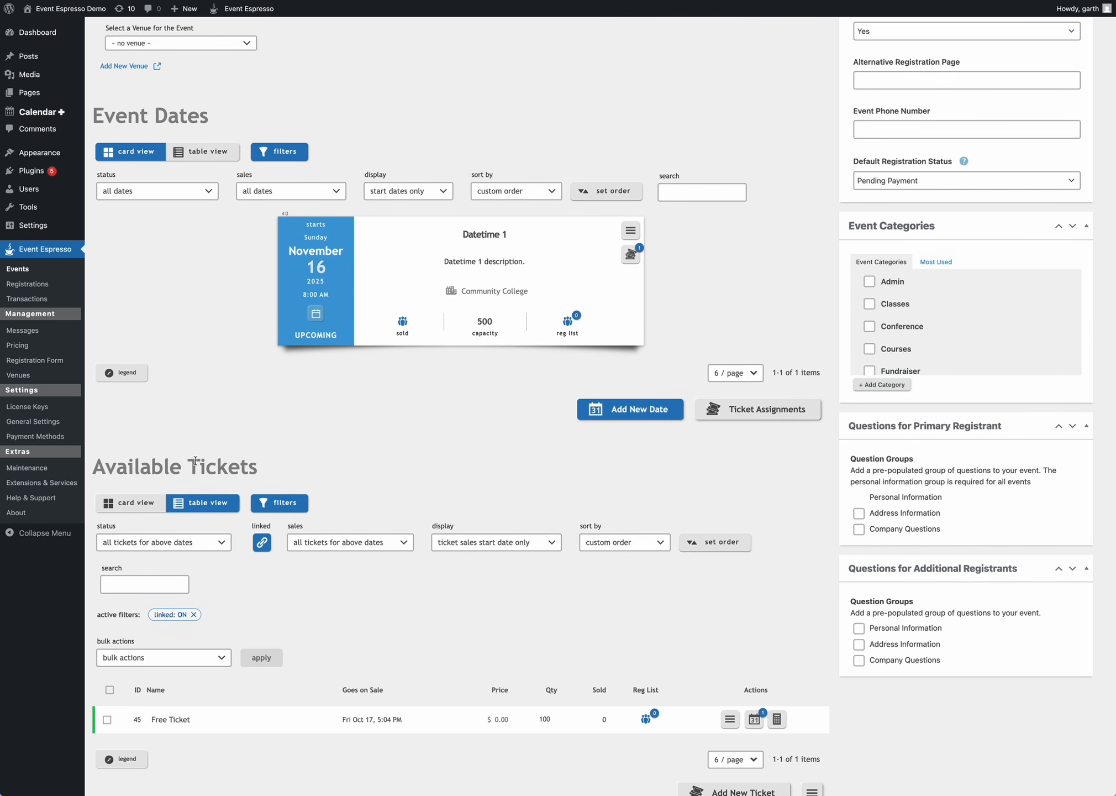
pyautogui.click(130, 502)
pyautogui.scroll(-1, 382, 377)
pyautogui.scroll(-3, 385, 380)
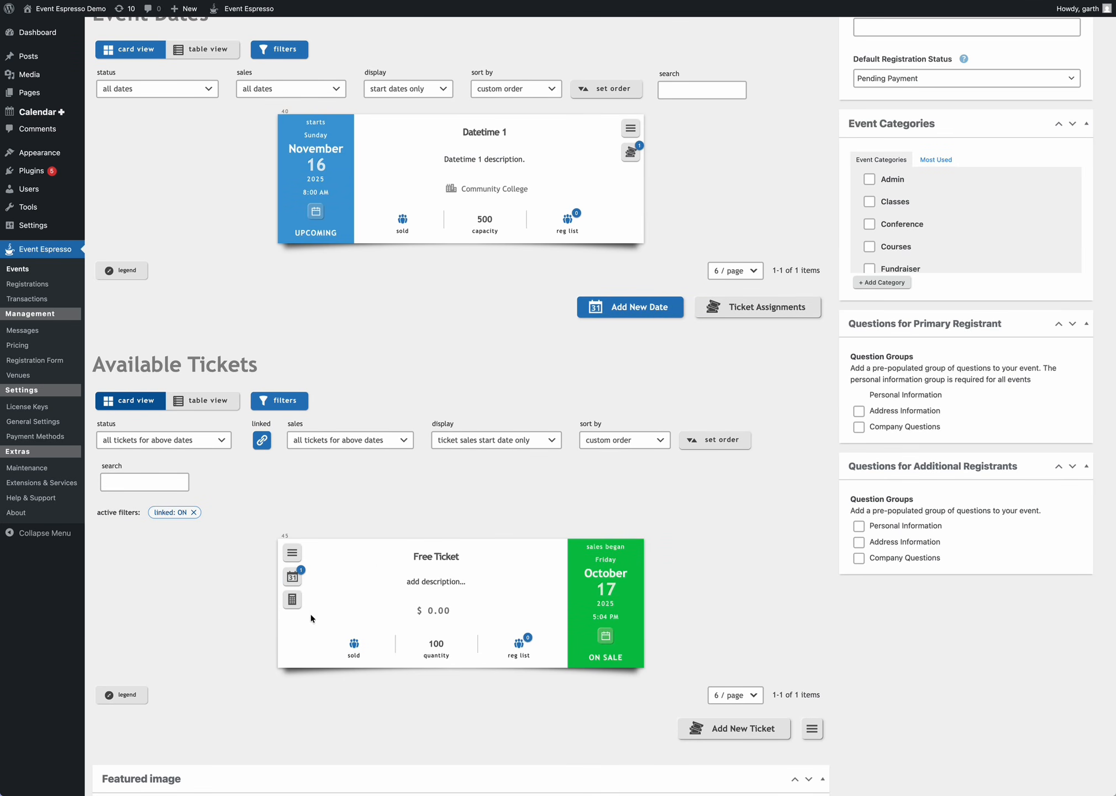
pyautogui.click(293, 578)
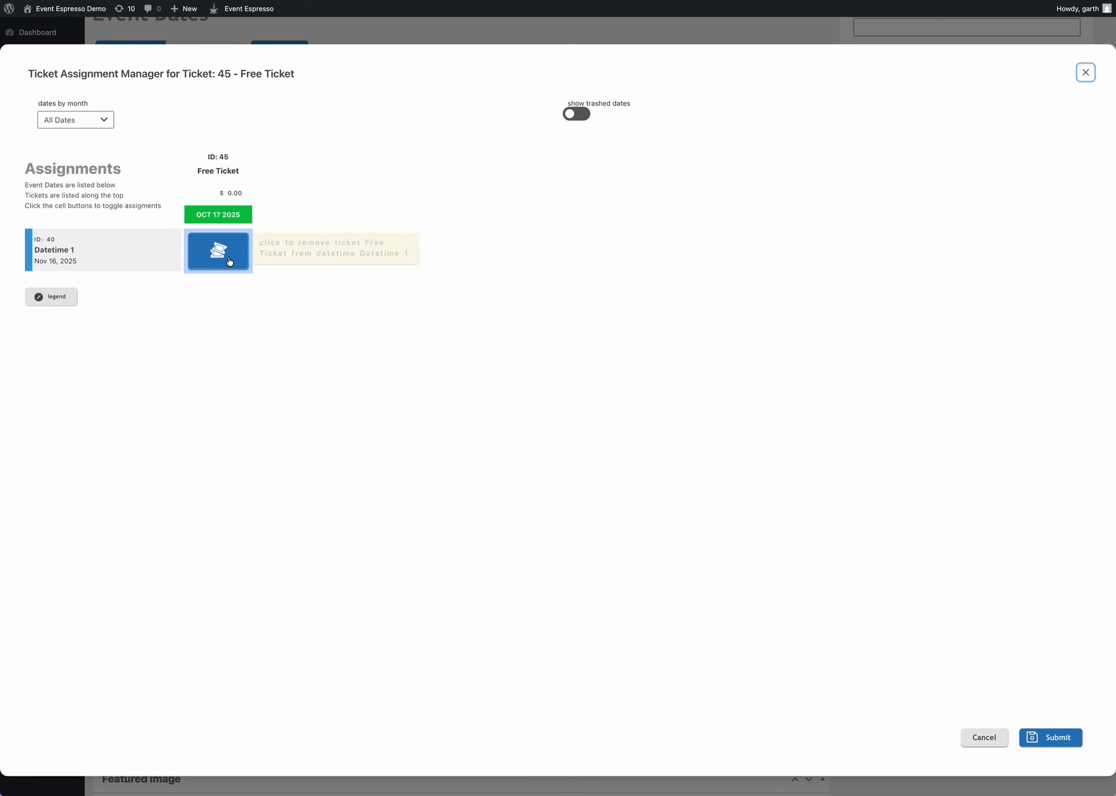
pyautogui.click(985, 737)
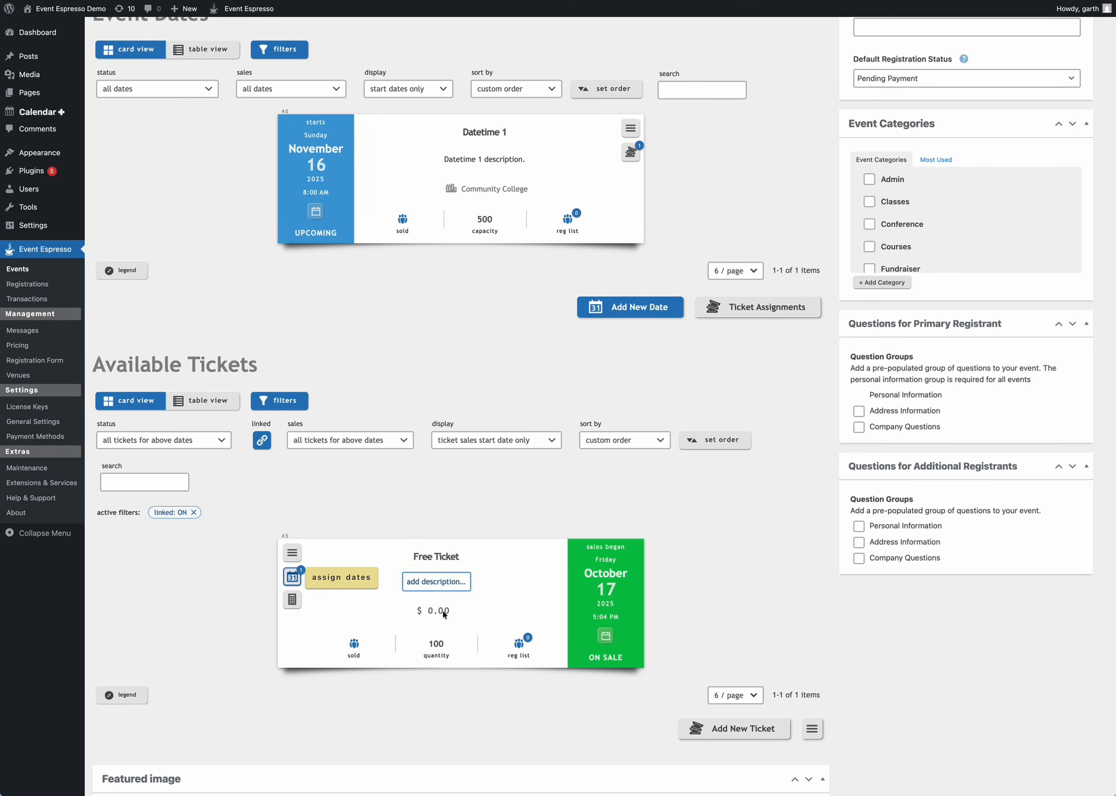
# Set the Free Ticket's quantity to 500.
pyautogui.click(443, 652)
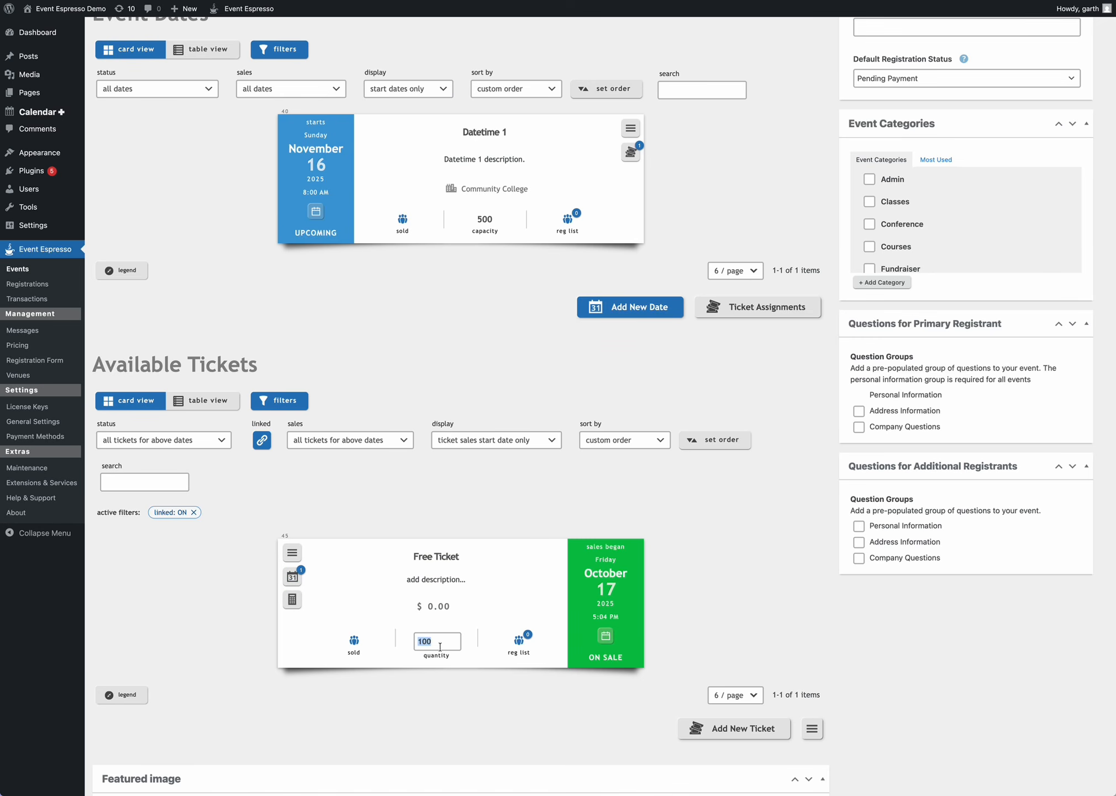
pyautogui.press('BackSpace')
pyautogui.press('Return')
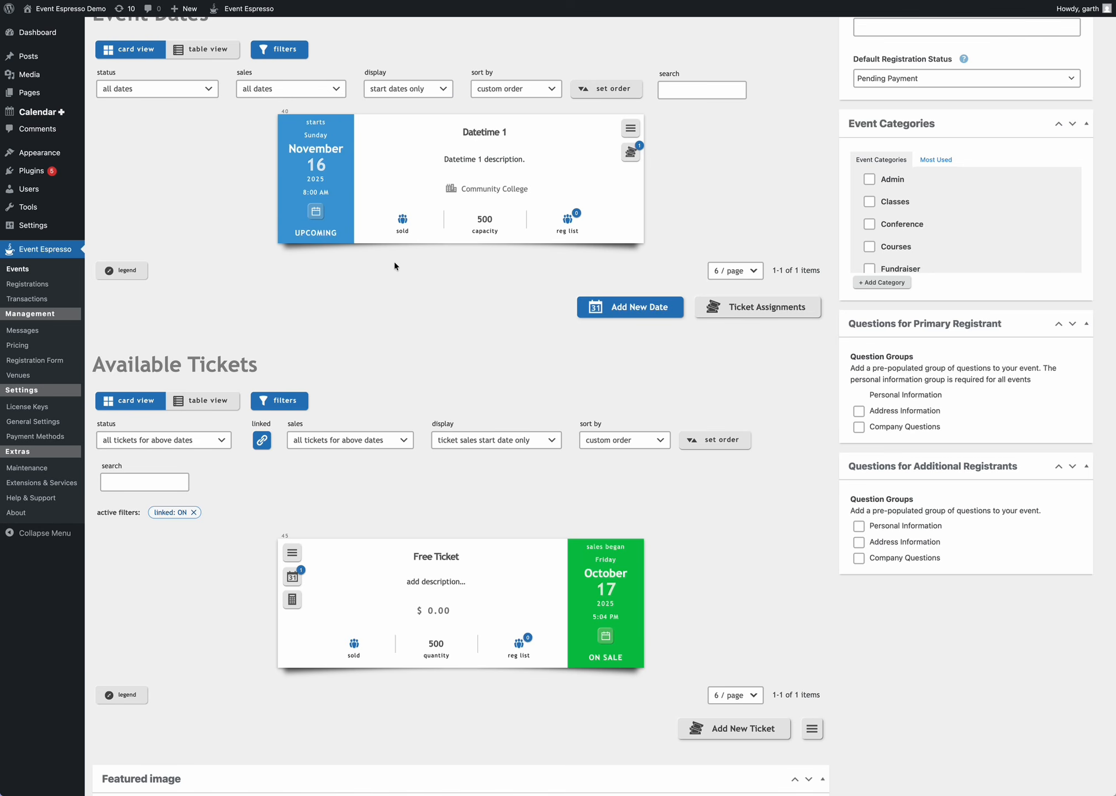
# Set the start date of Datetime 1 to December 1, 2025 at 8:00 AM.
pyautogui.scroll(1, 394, 267)
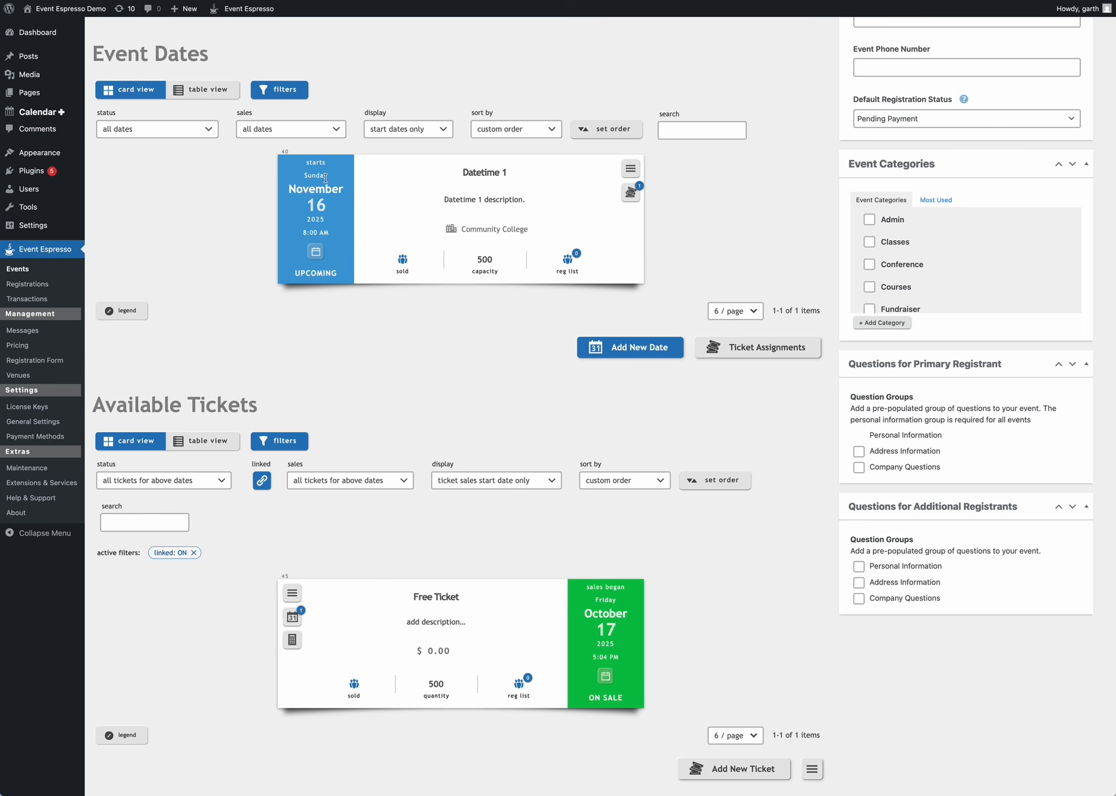
pyautogui.click(316, 253)
pyautogui.click(406, 167)
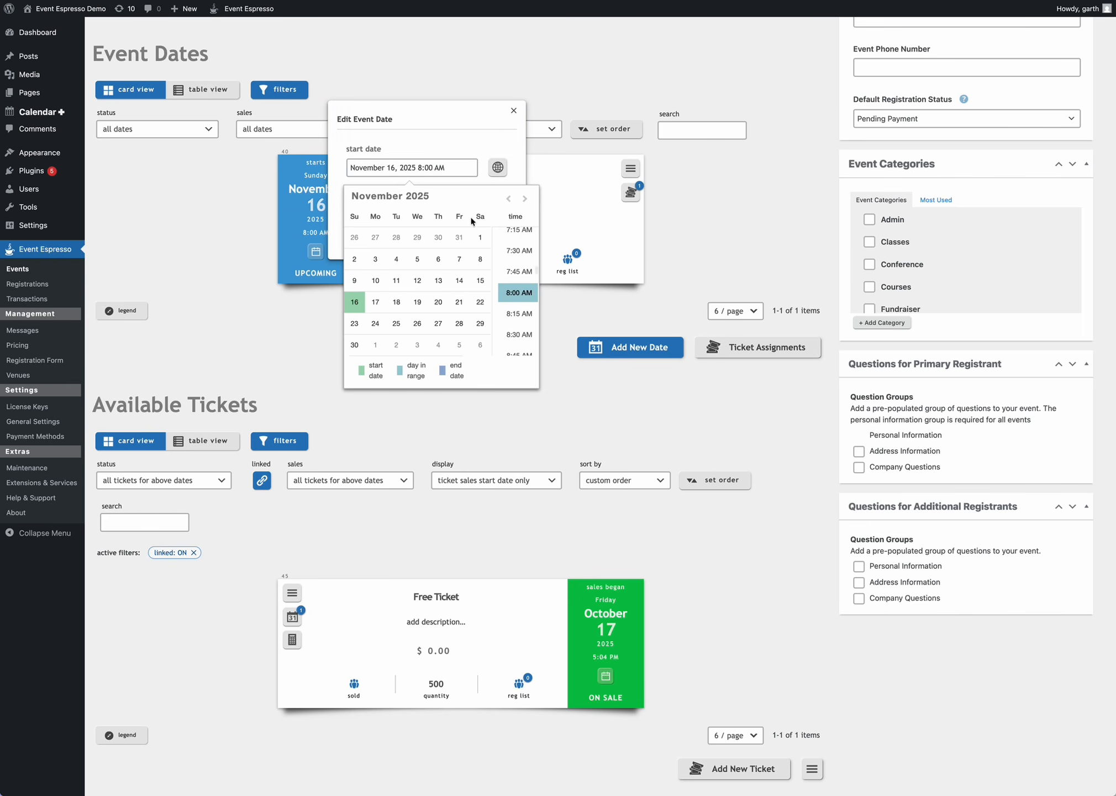
pyautogui.click(525, 199)
pyautogui.click(378, 237)
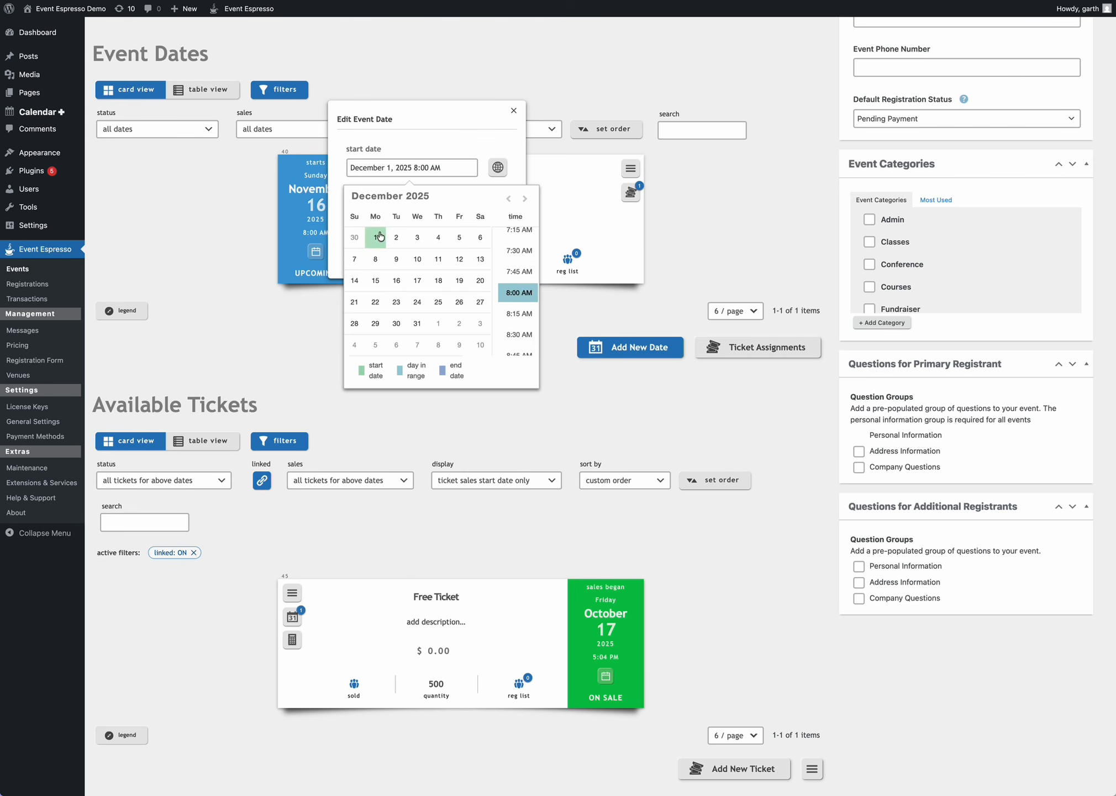
pyautogui.click(401, 137)
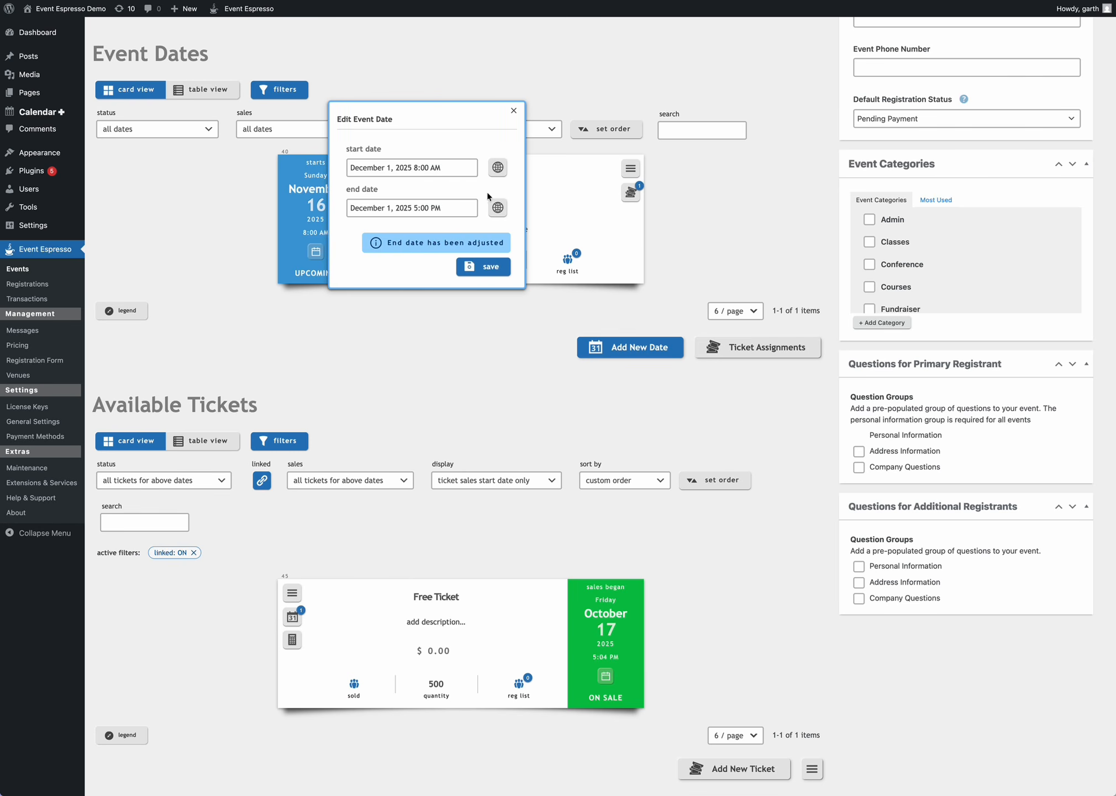
# Set the end time of Datetime 1 to 3:30 PM on December 1, 2025 and save the dates.
pyautogui.click(441, 208)
pyautogui.scroll(3, 514, 325)
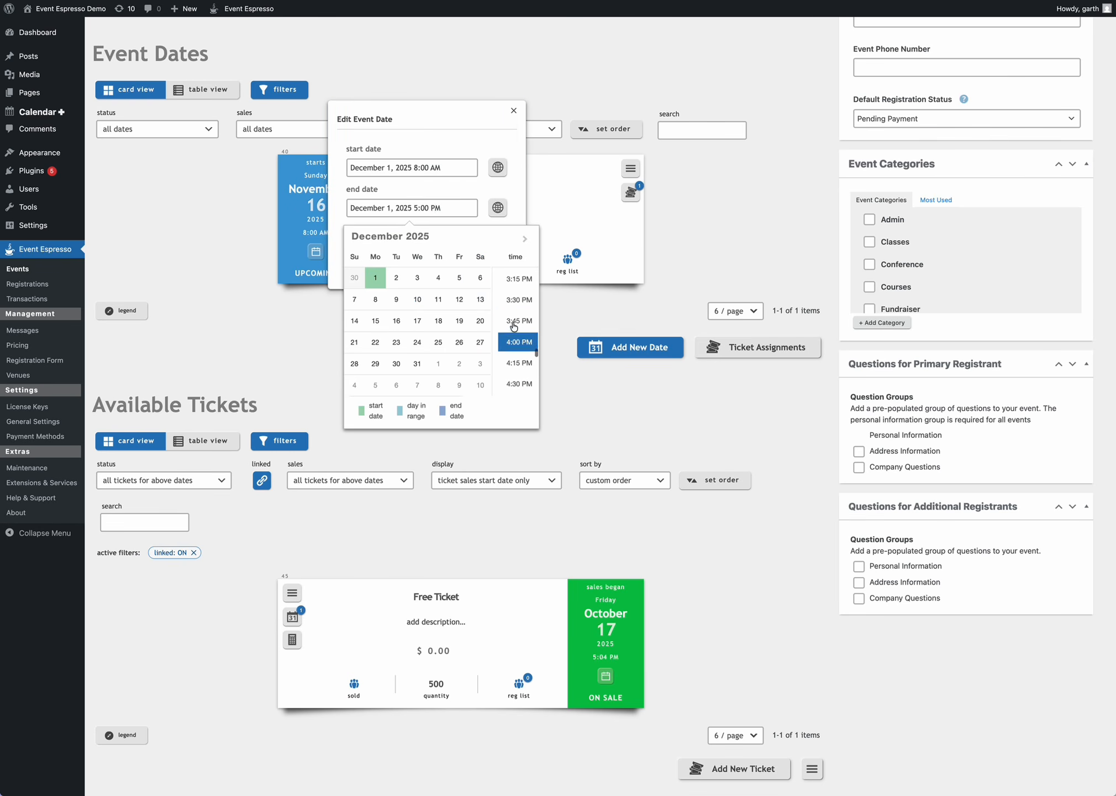
pyautogui.click(512, 320)
pyautogui.click(489, 237)
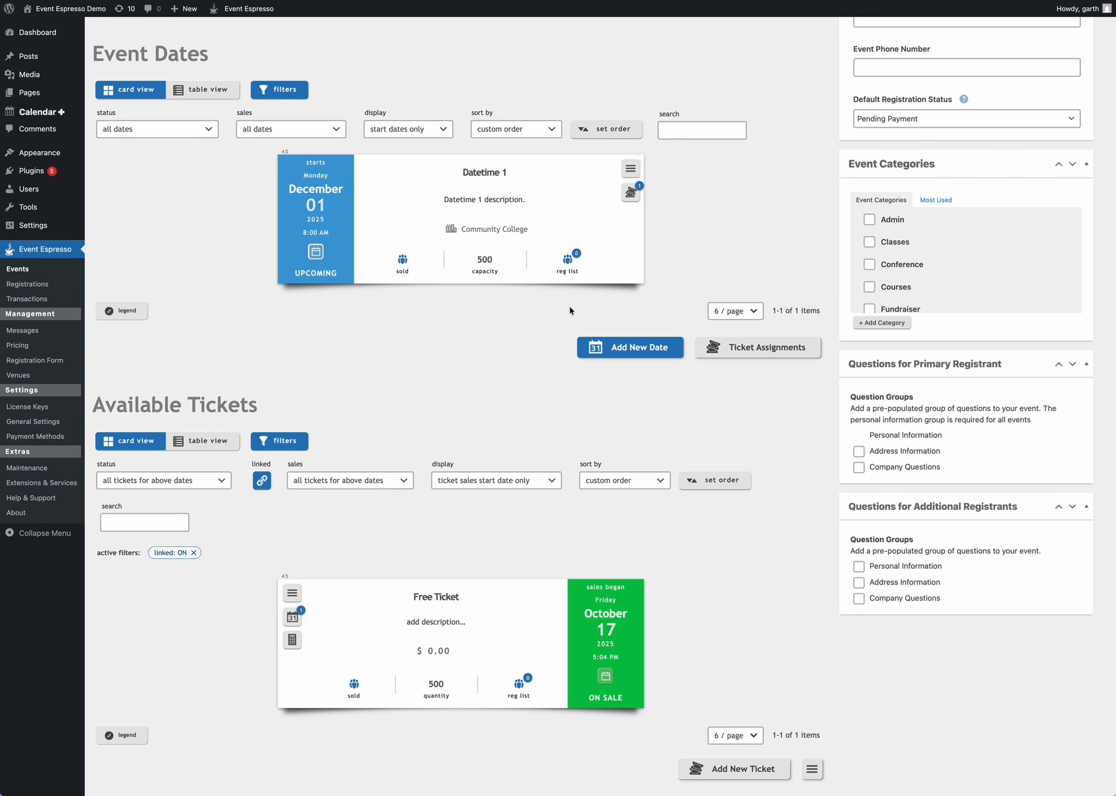
# Review the full edit form of Datetime 1, continue to its ticket assignments and submit it without changes.
pyautogui.click(628, 171)
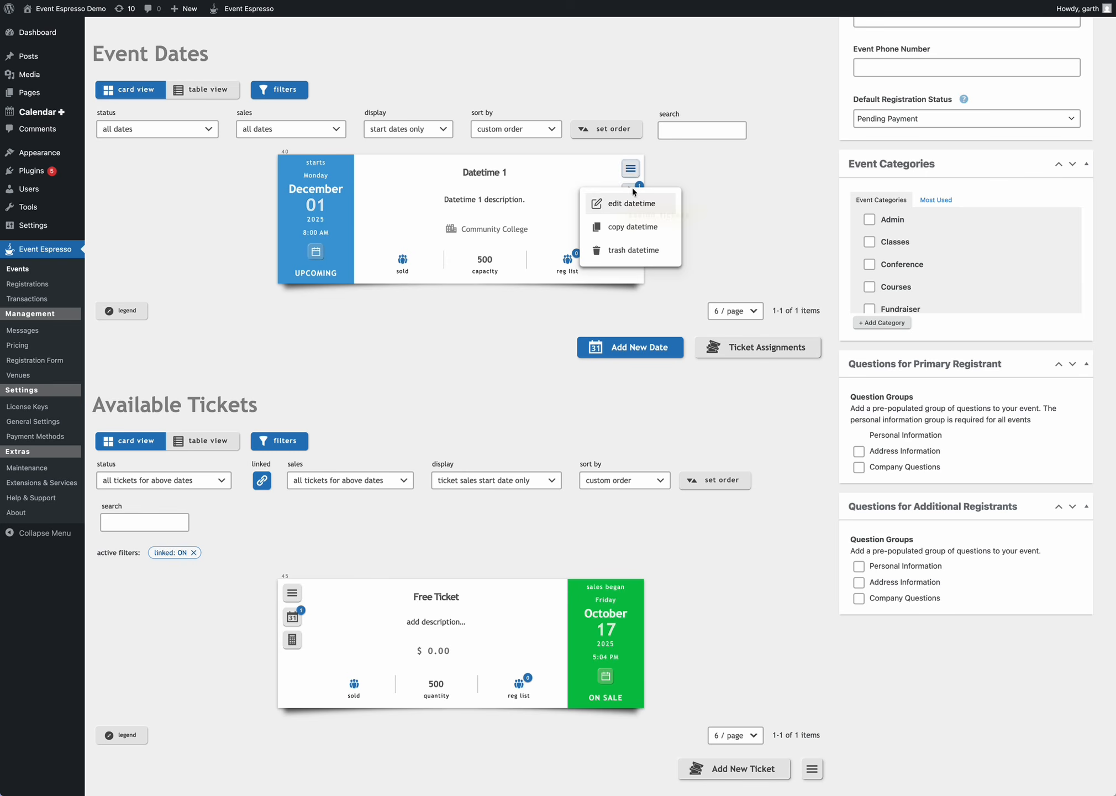
pyautogui.click(635, 205)
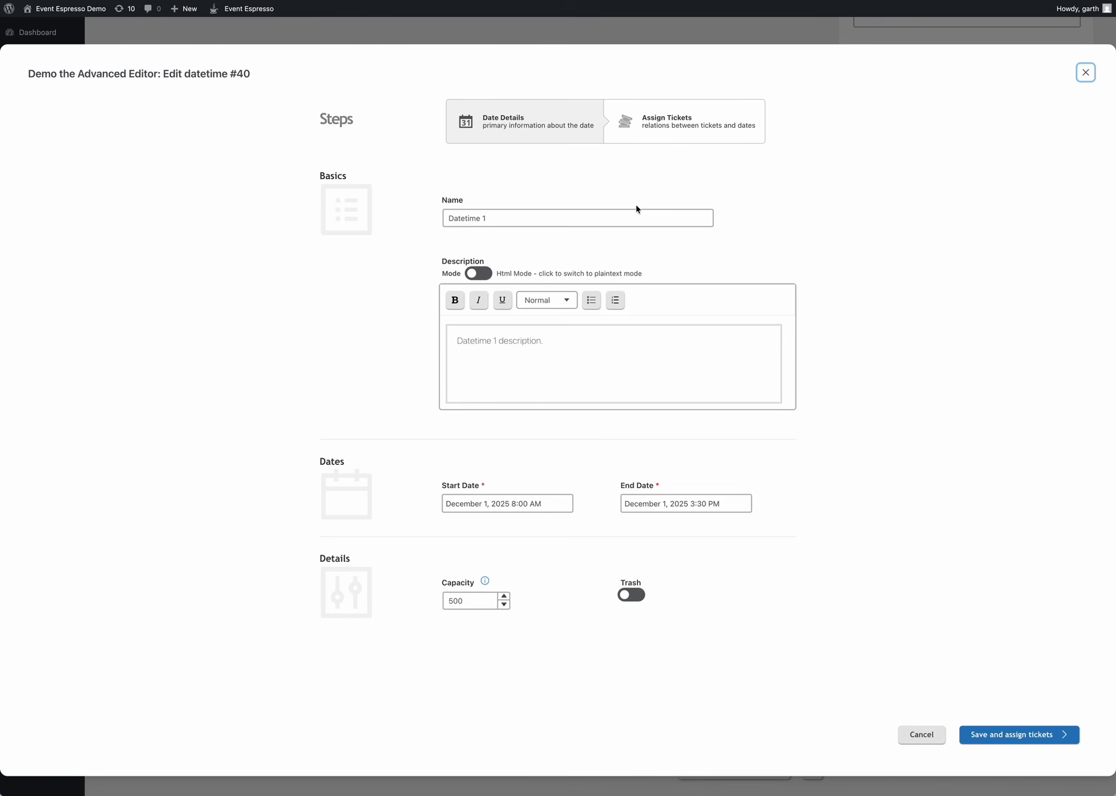
pyautogui.click(513, 223)
pyautogui.click(996, 736)
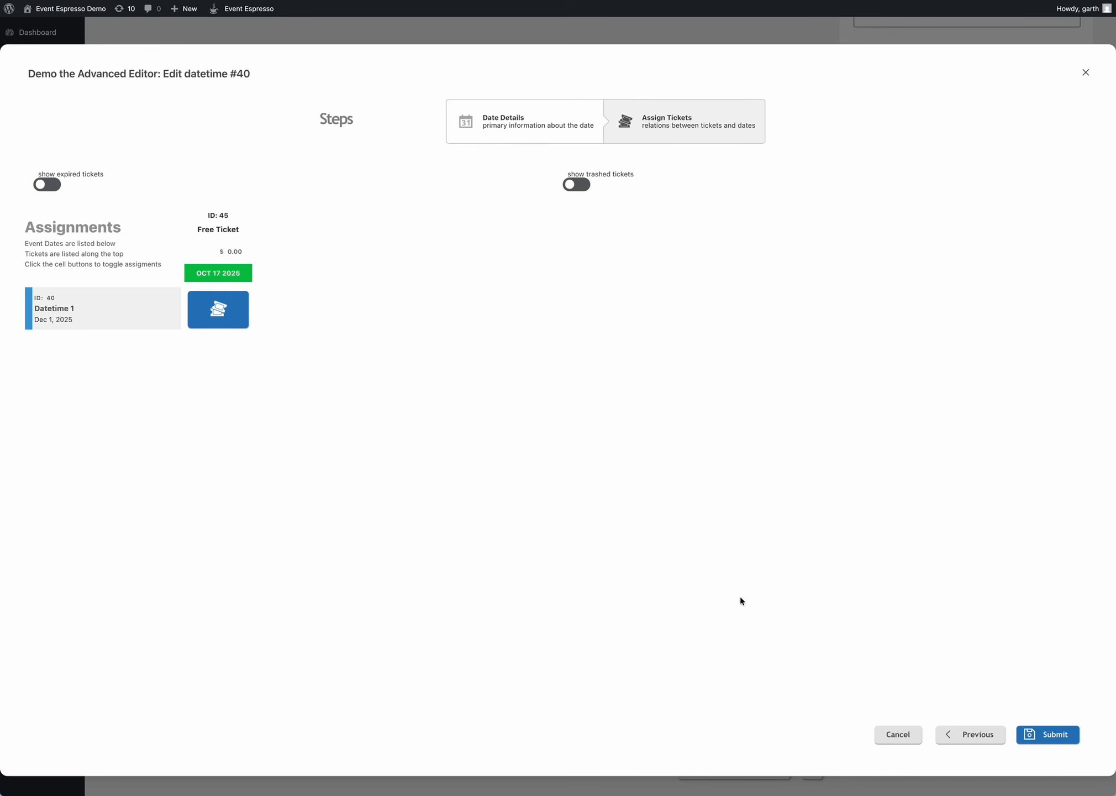
pyautogui.click(1049, 735)
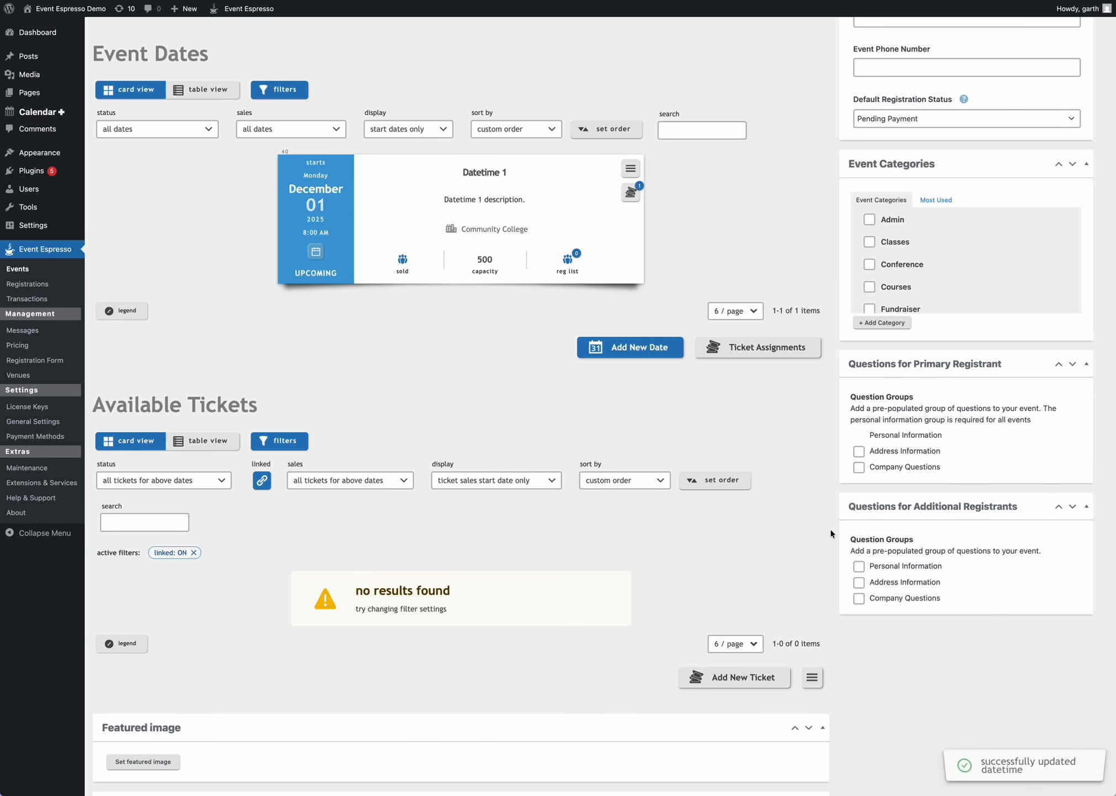
# Remove the active "linked: ON" filter from the Available Tickets list.
pyautogui.click(194, 552)
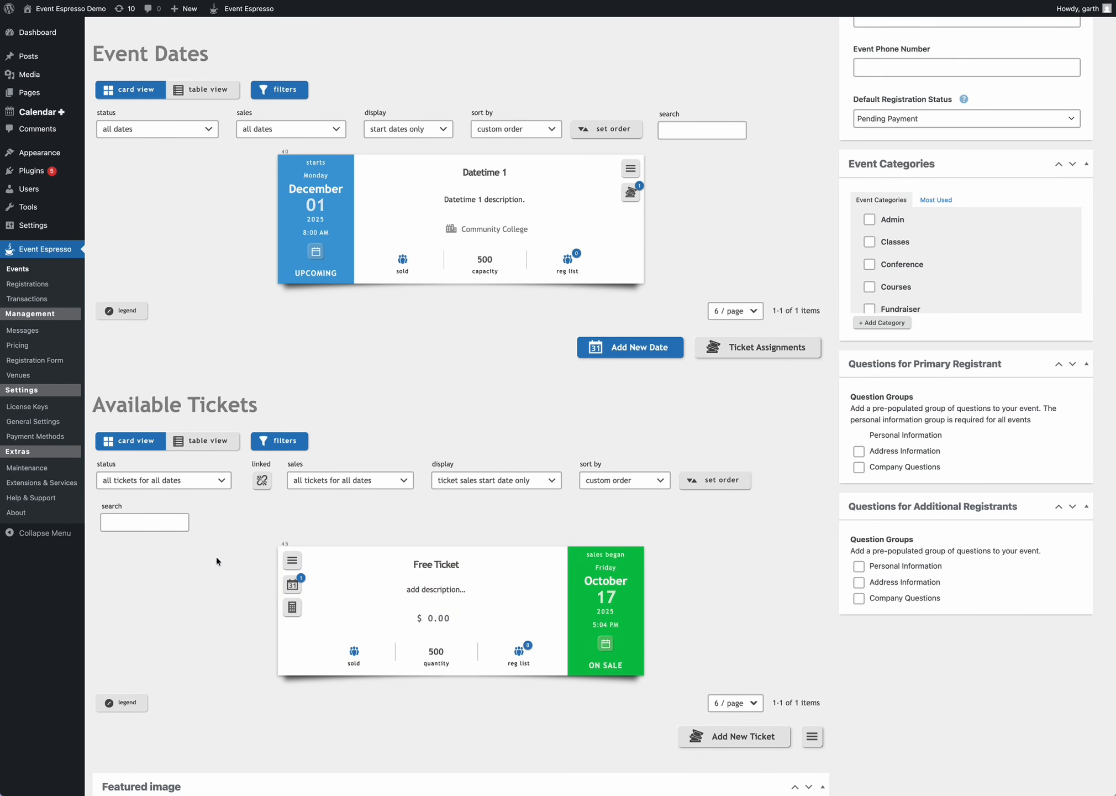
# Copy Datetime 1 and rename the copy "Datetime 2".
pyautogui.click(631, 168)
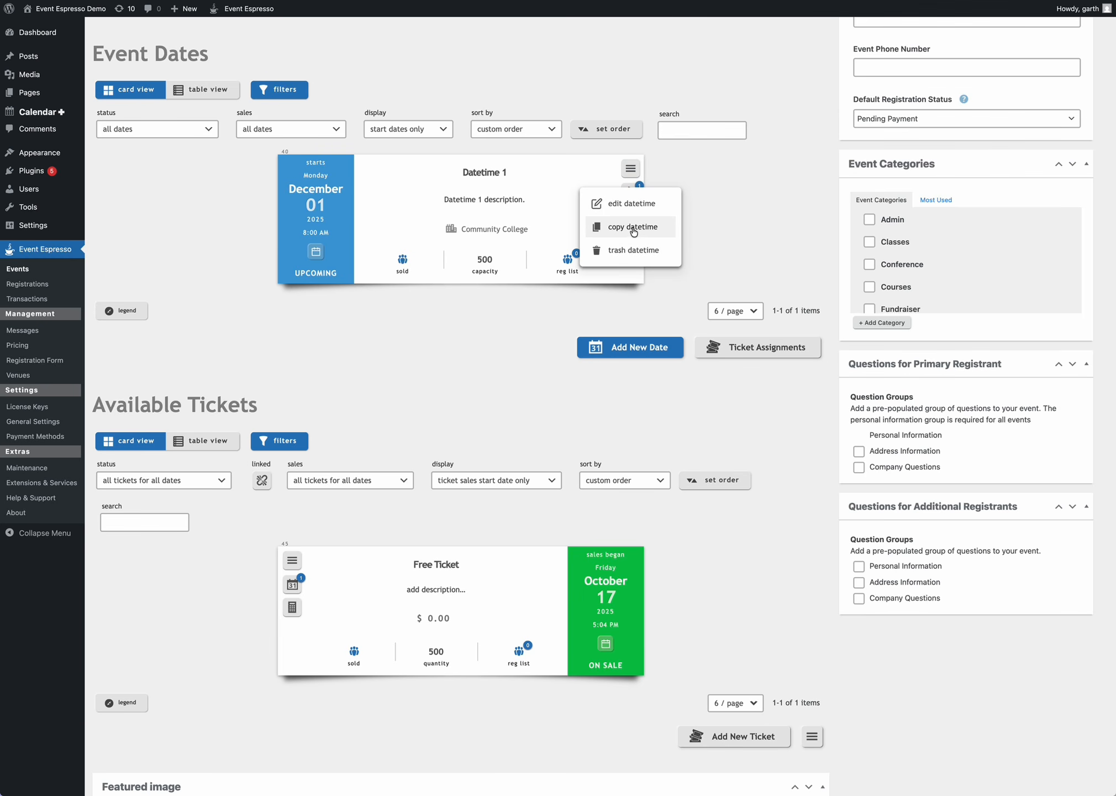
pyautogui.click(684, 176)
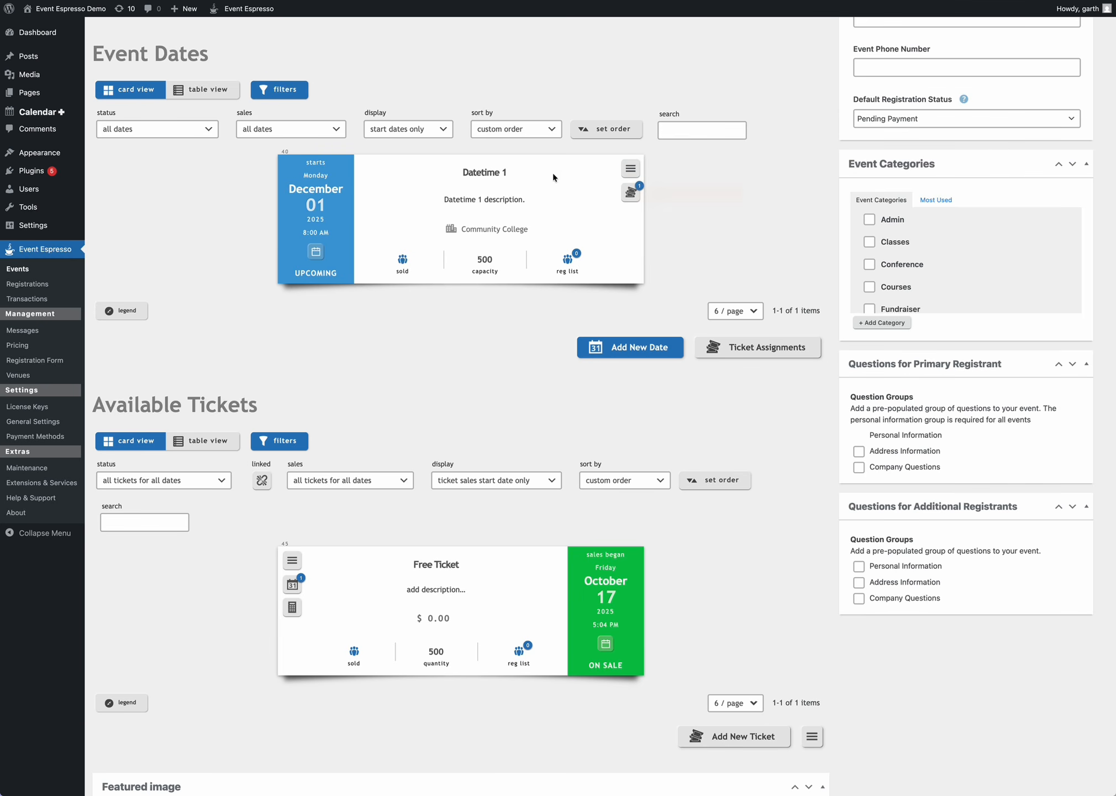
pyautogui.click(631, 169)
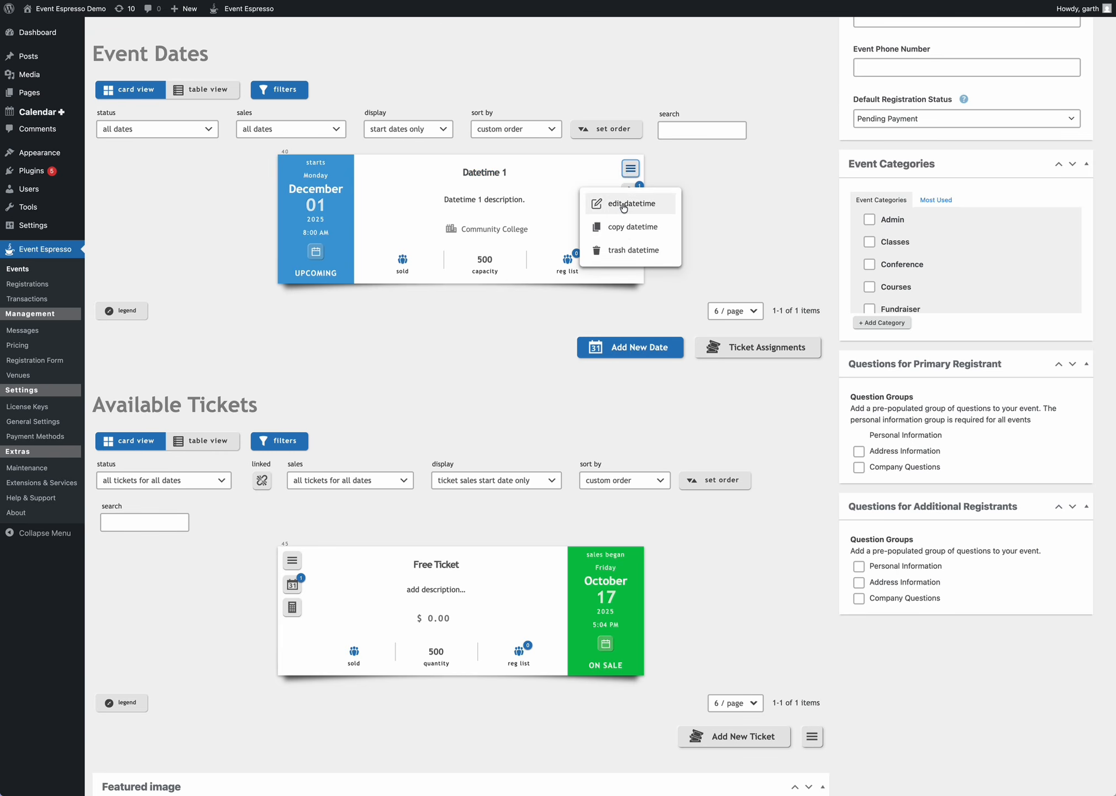
pyautogui.click(629, 233)
pyautogui.click(663, 175)
pyautogui.click(662, 176)
pyautogui.press('BackSpace')
pyautogui.write('2')
pyautogui.press('Return')
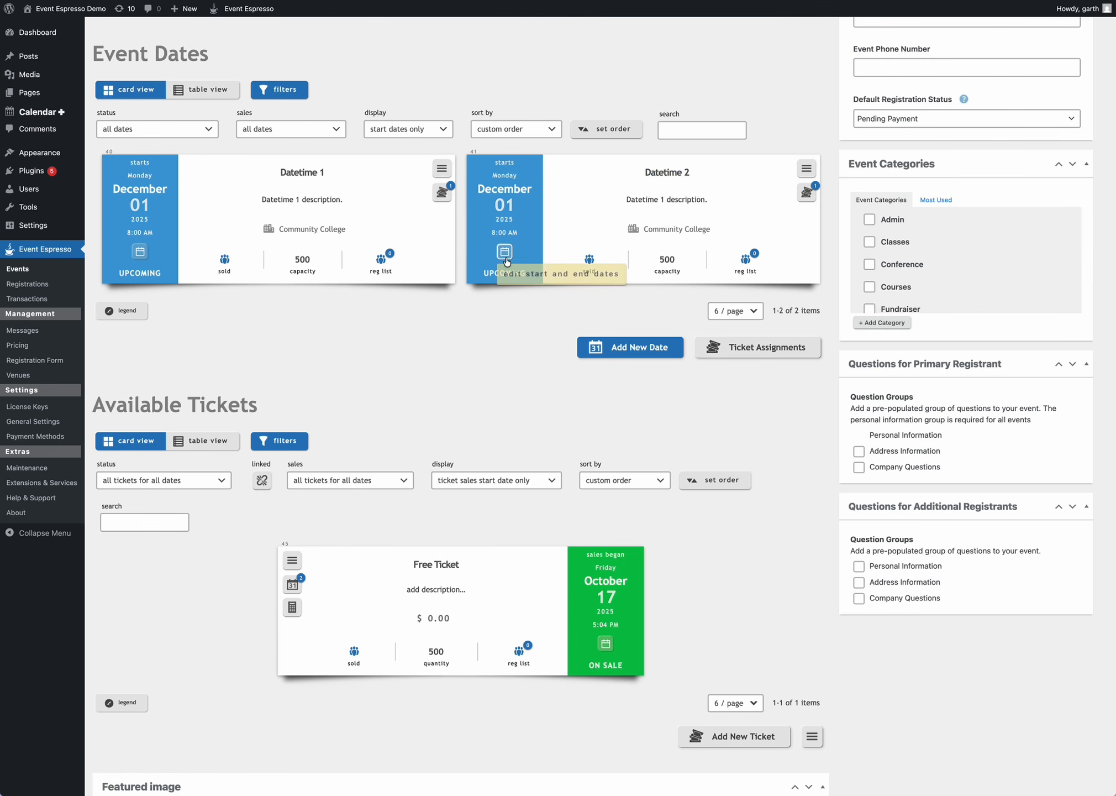
# Move the start date of Datetime 2 to December 2, 2025 at 8:00 AM and save it.
pyautogui.click(511, 223)
pyautogui.click(577, 172)
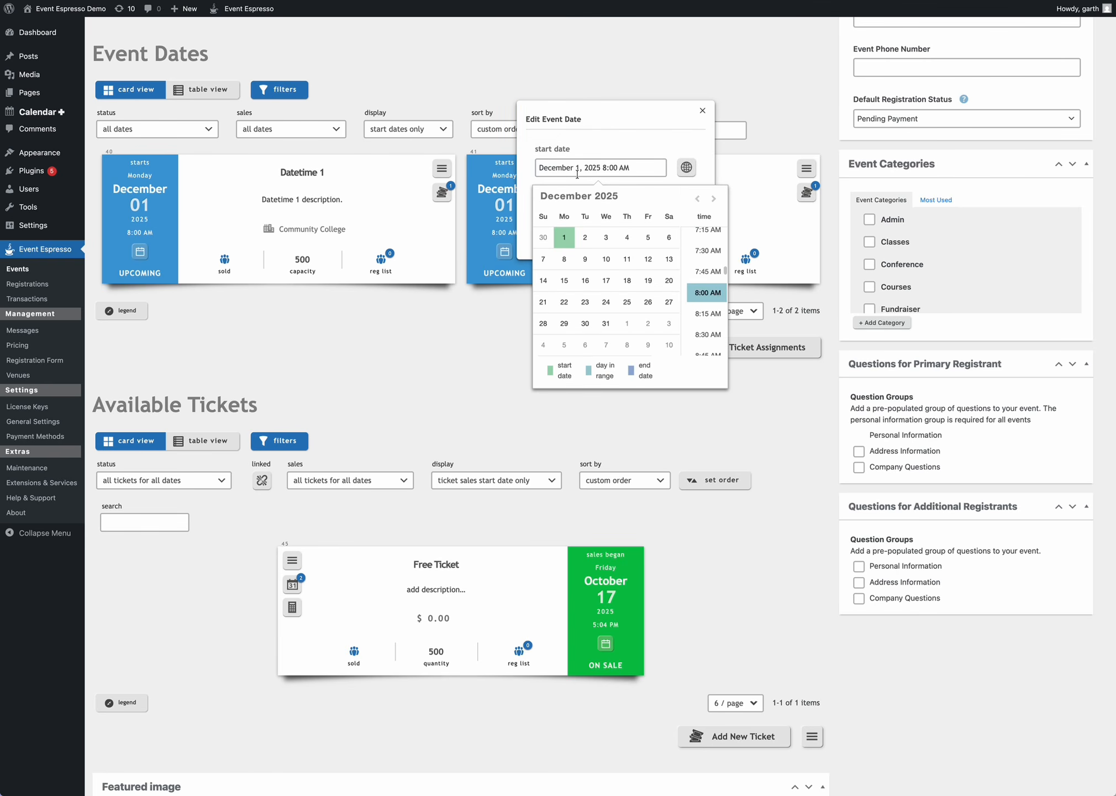
pyautogui.click(585, 237)
pyautogui.click(602, 153)
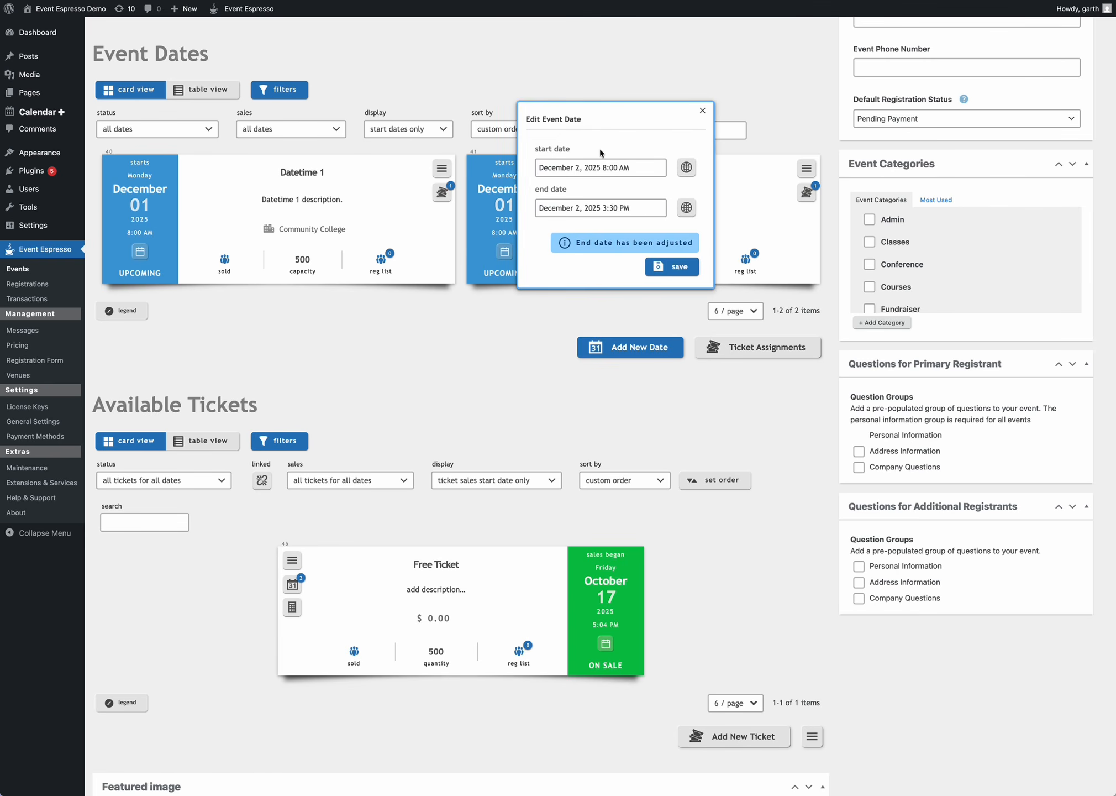
pyautogui.click(669, 270)
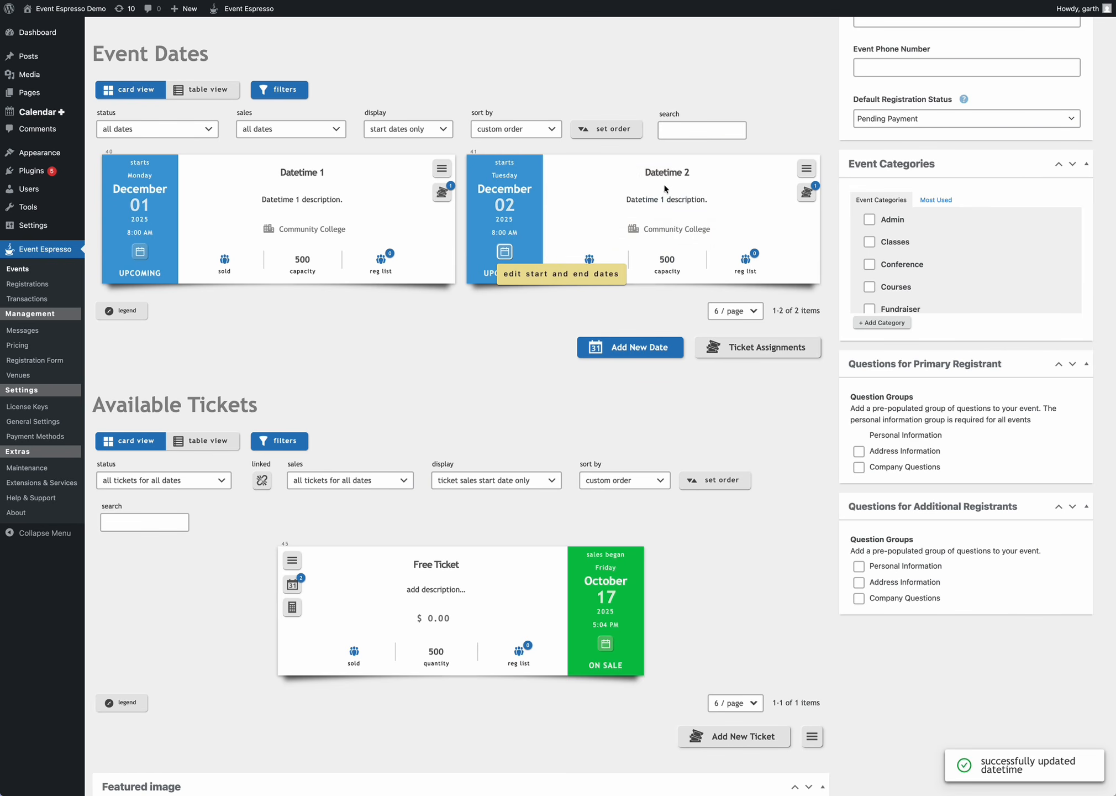
# Change the description of Datetime 2 to "Datetime description." and submit it.
pyautogui.click(657, 200)
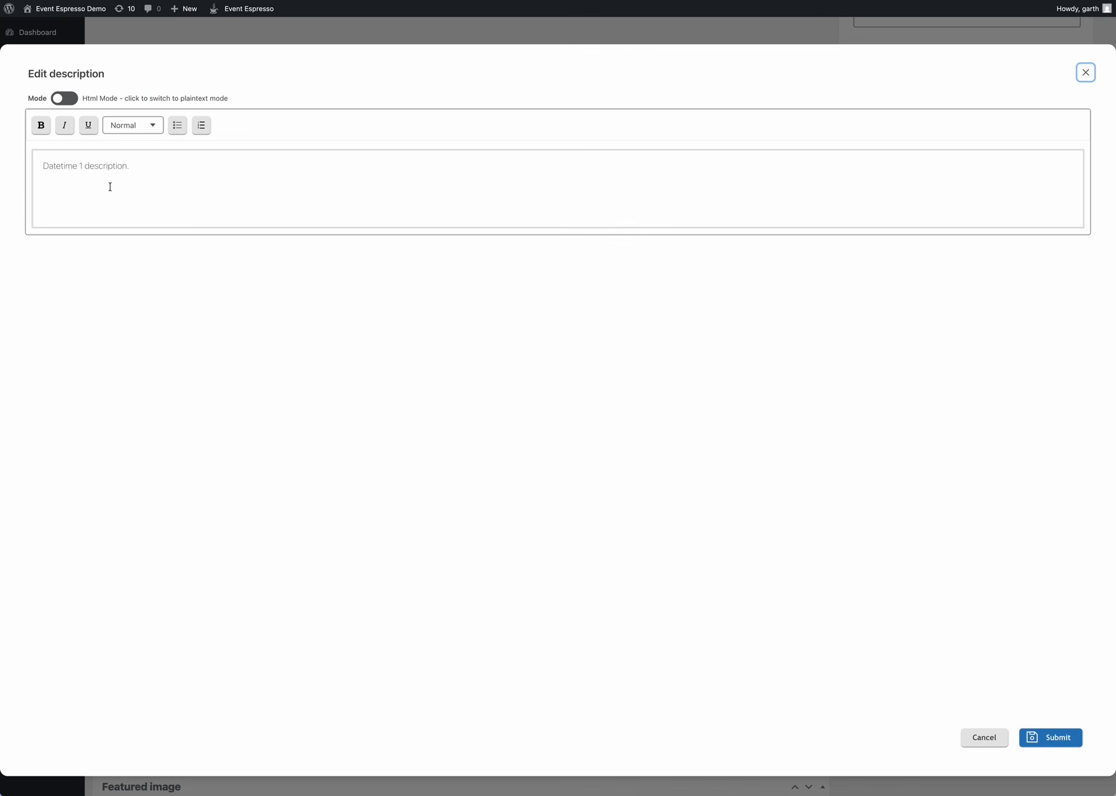
pyautogui.click(84, 167)
pyautogui.press('BackSpace')
pyautogui.press('BackSpace')
pyautogui.press('Return')
pyautogui.press('BackSpace')
pyautogui.click(1039, 738)
# Set the venue of Datetime 2 to Community Recreation Center and its capacity to 400.
pyautogui.click(680, 232)
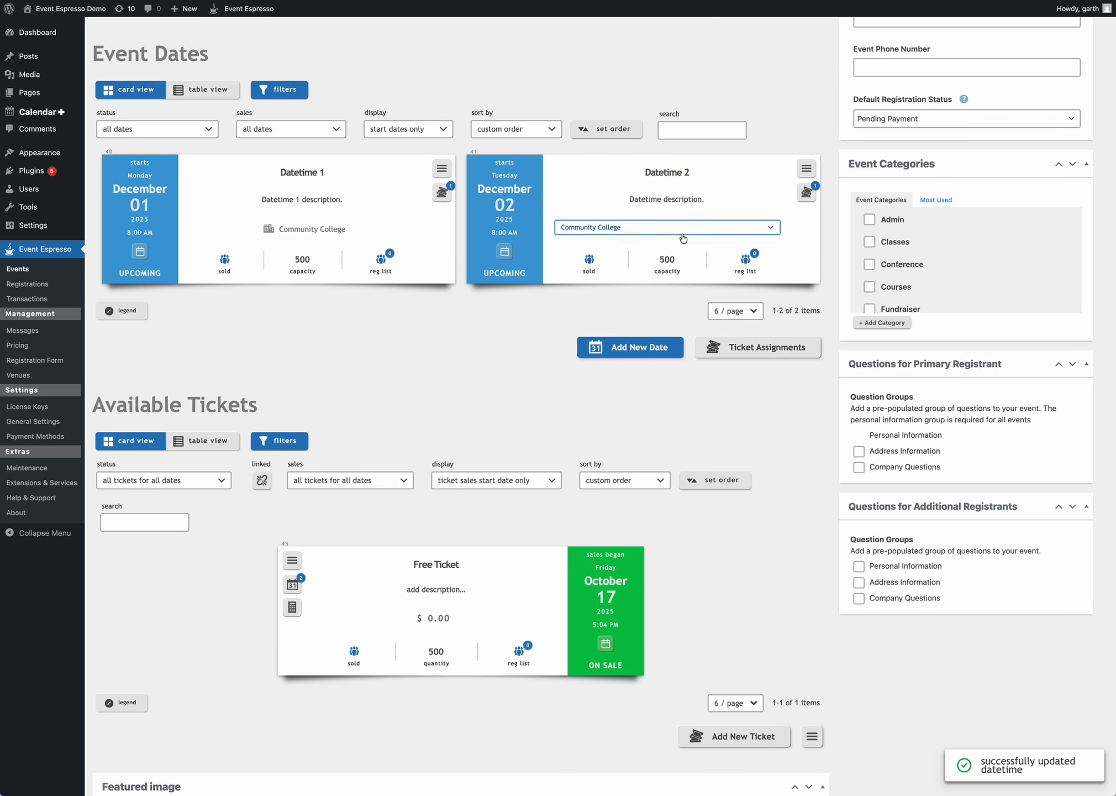
pyautogui.click(646, 230)
pyautogui.click(640, 241)
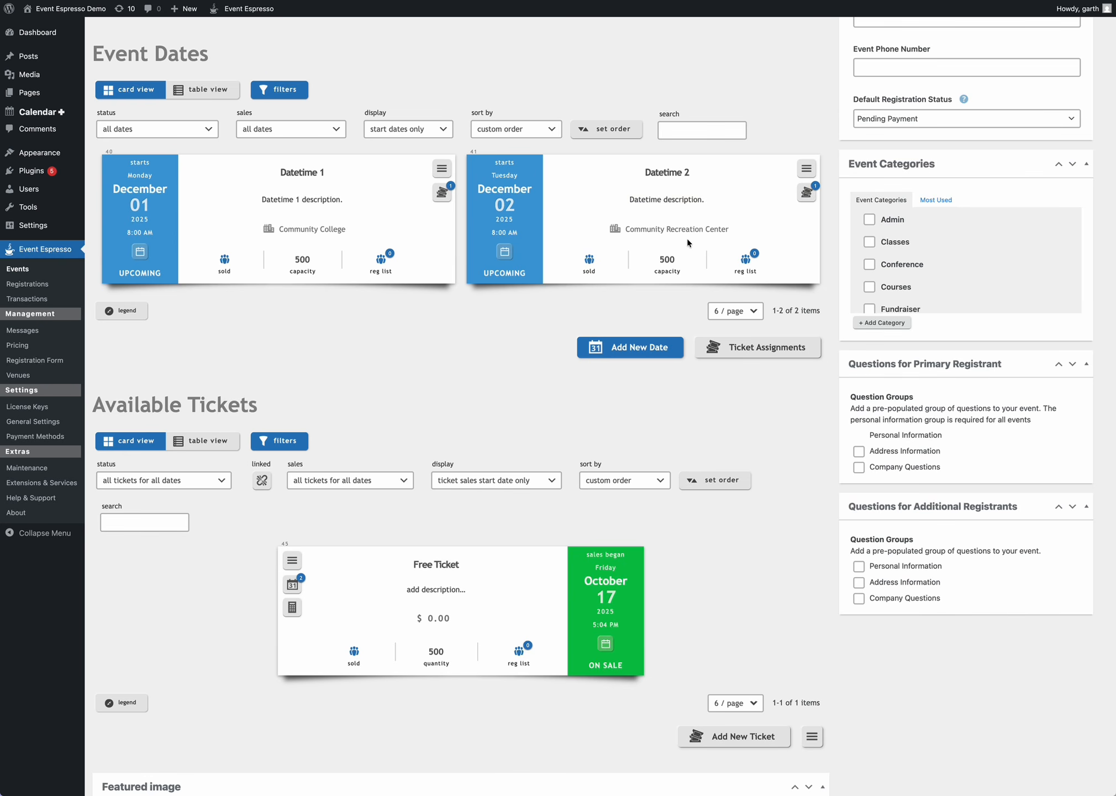
pyautogui.click(666, 261)
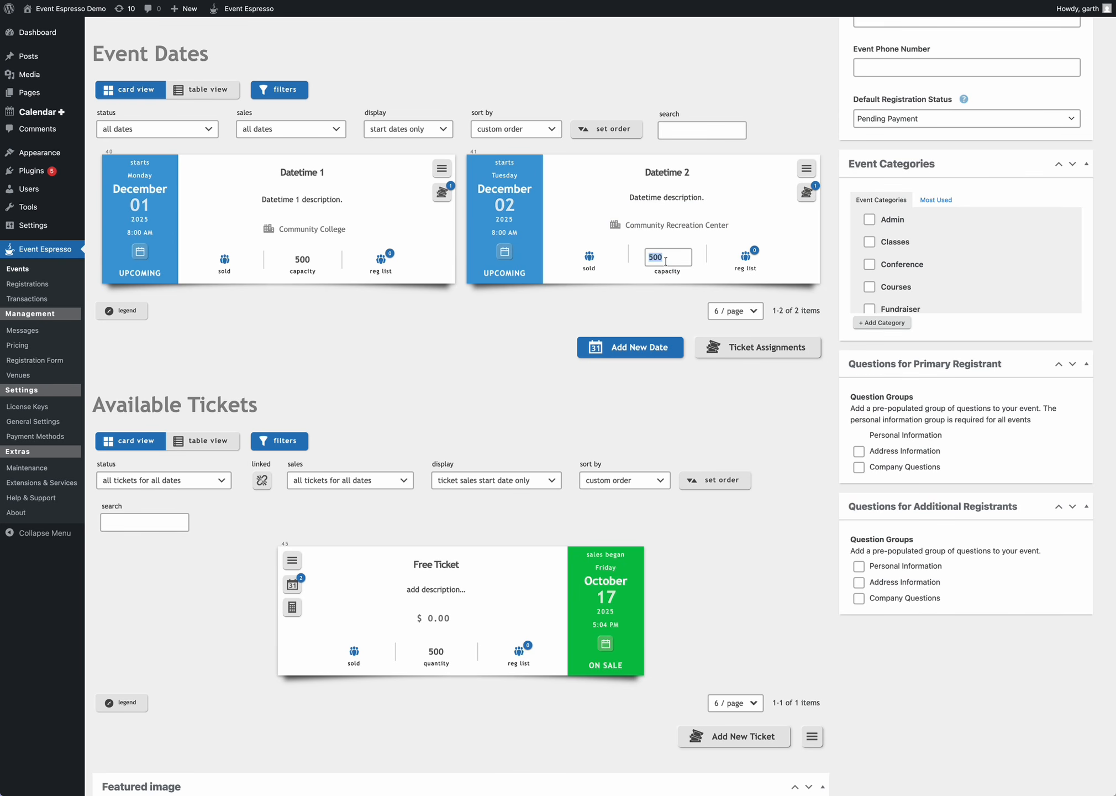
pyautogui.write('400')
pyautogui.press('Return')
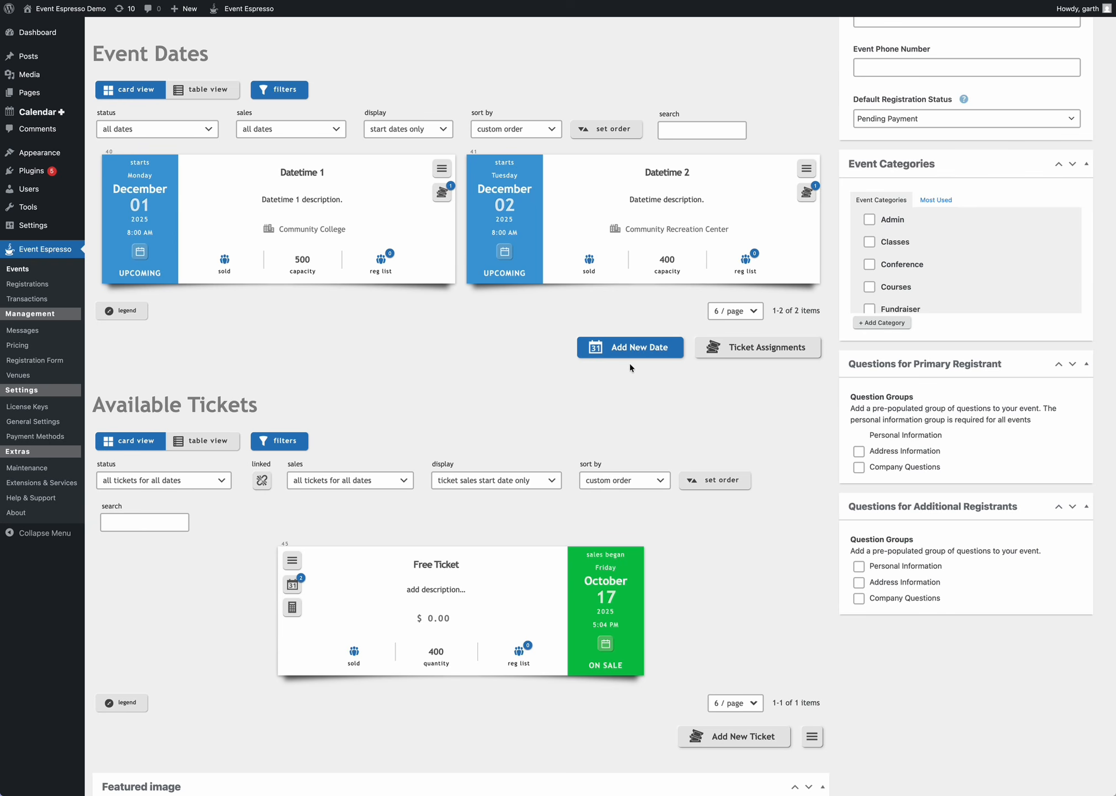
# View the Available Tickets list as a table, and return it to card view.
pyautogui.scroll(-4, 483, 393)
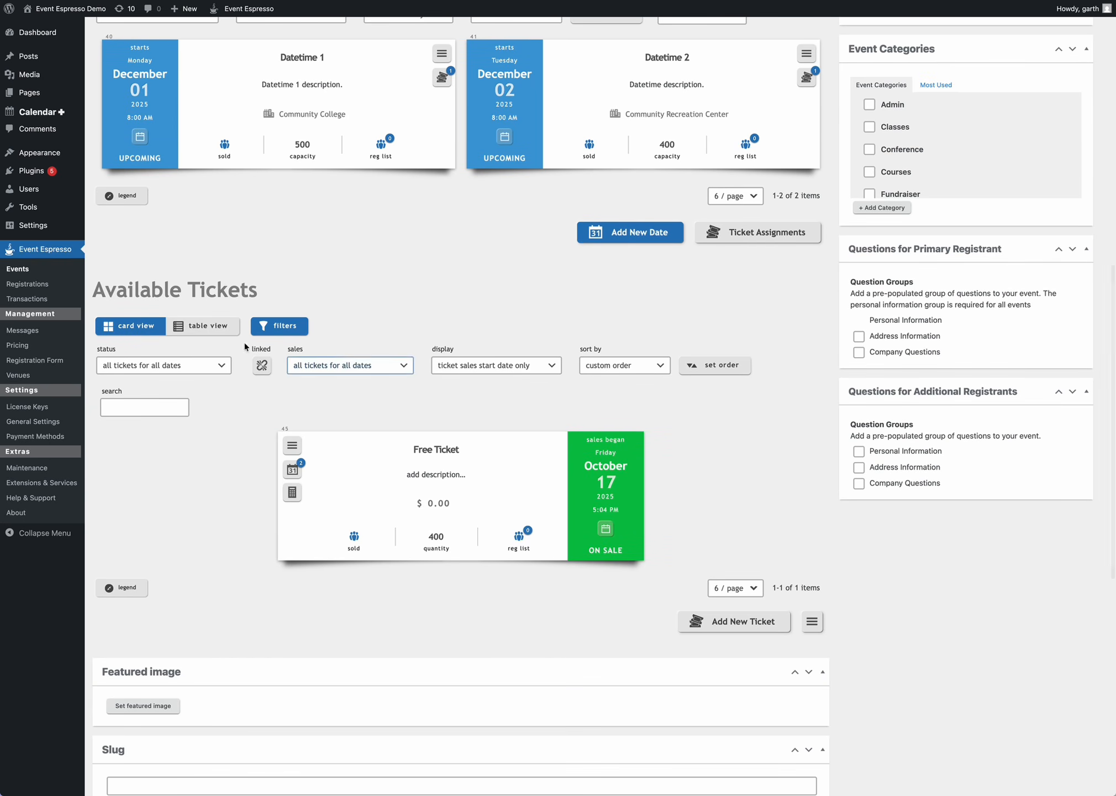
pyautogui.click(201, 331)
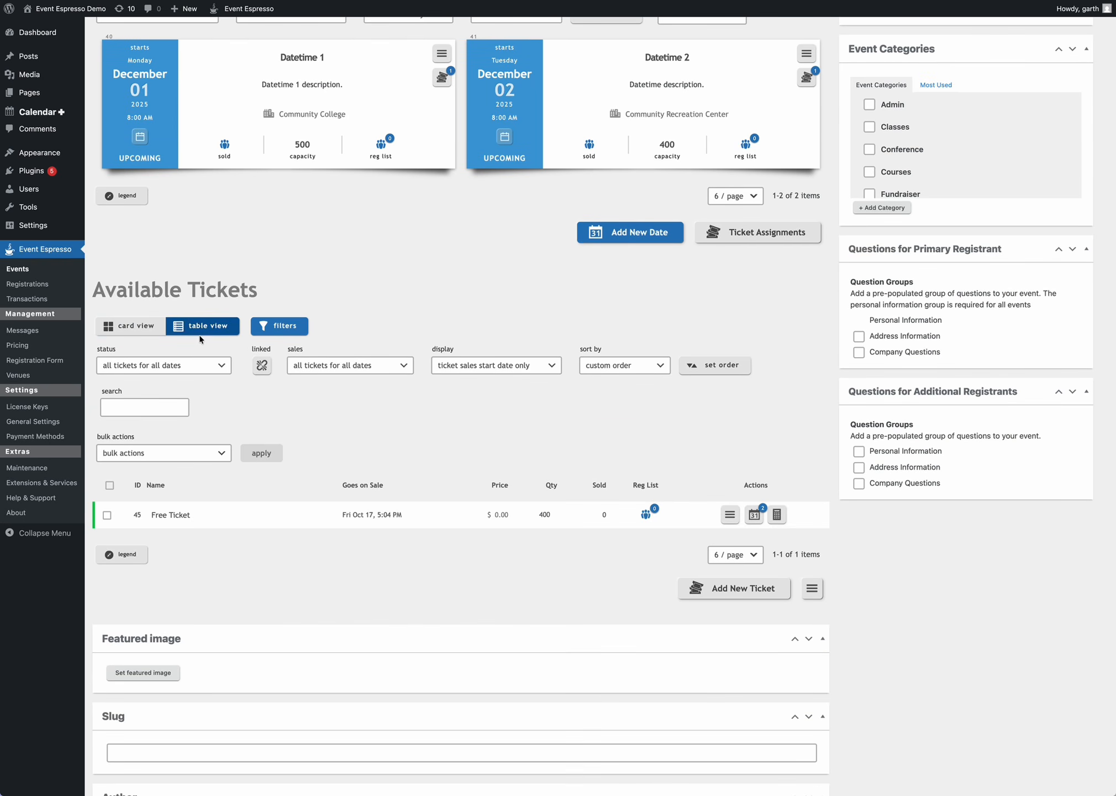
pyautogui.click(129, 326)
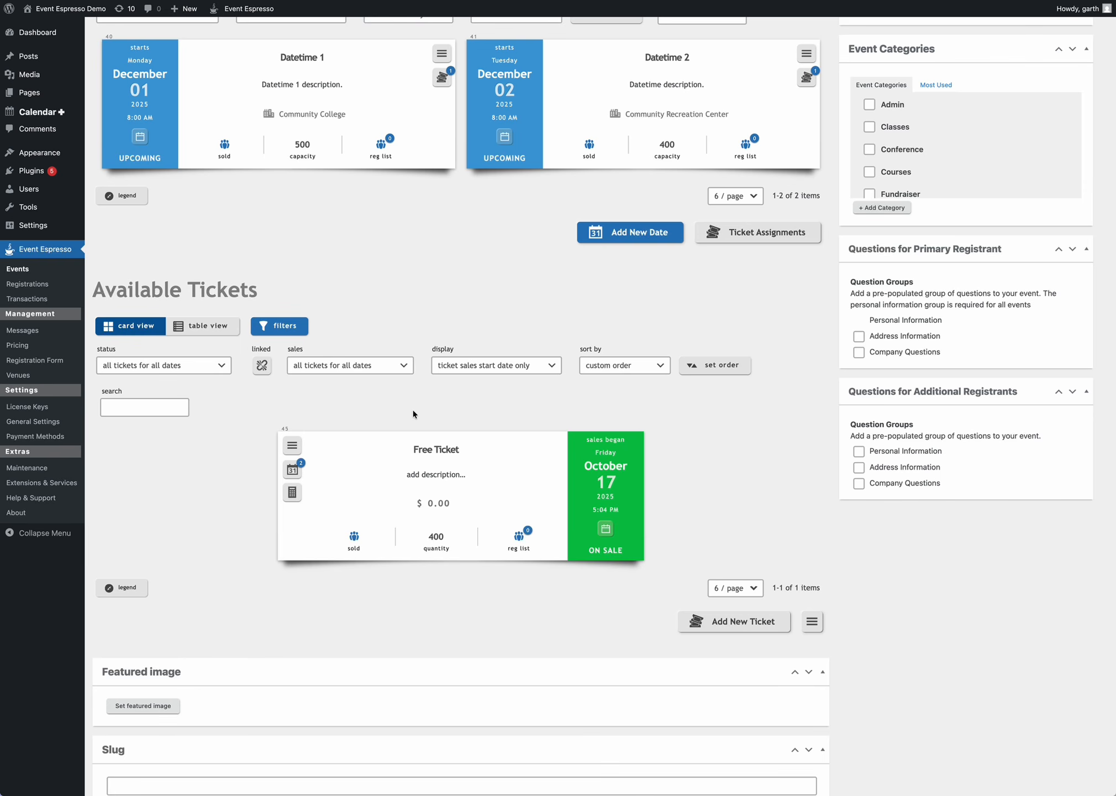
# Rename the Free Ticket as "Ticket 1" and set its price to $100.
pyautogui.click(444, 455)
pyautogui.write('Ticket 1')
pyautogui.press('Return')
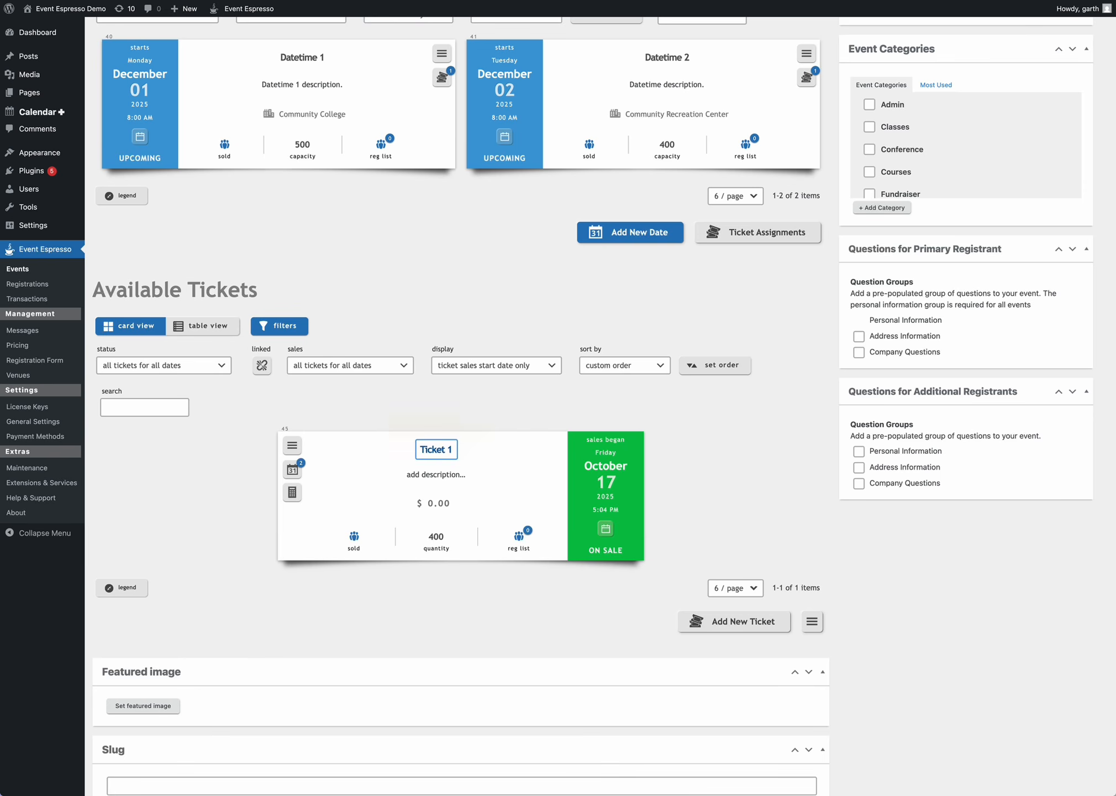
pyautogui.click(444, 504)
pyautogui.write('100')
pyautogui.press('Return')
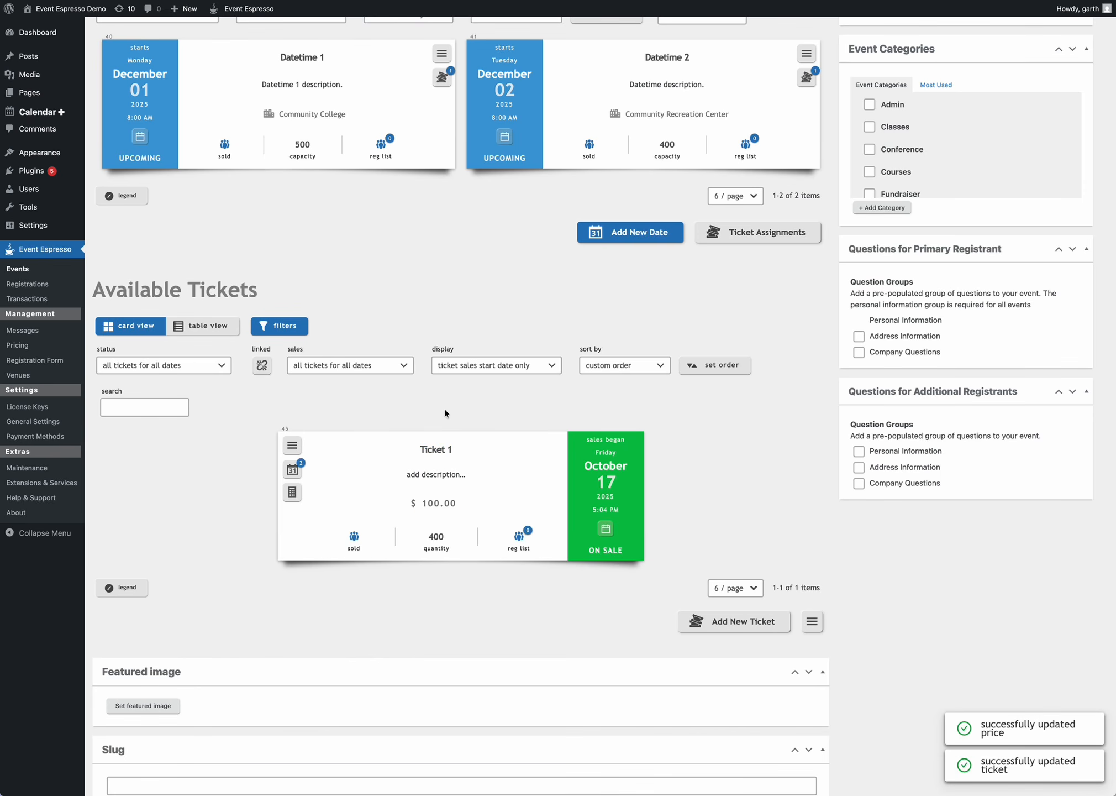
# Rename Ticket 1 as "Ticket for Date 1".
pyautogui.scroll(3, 445, 409)
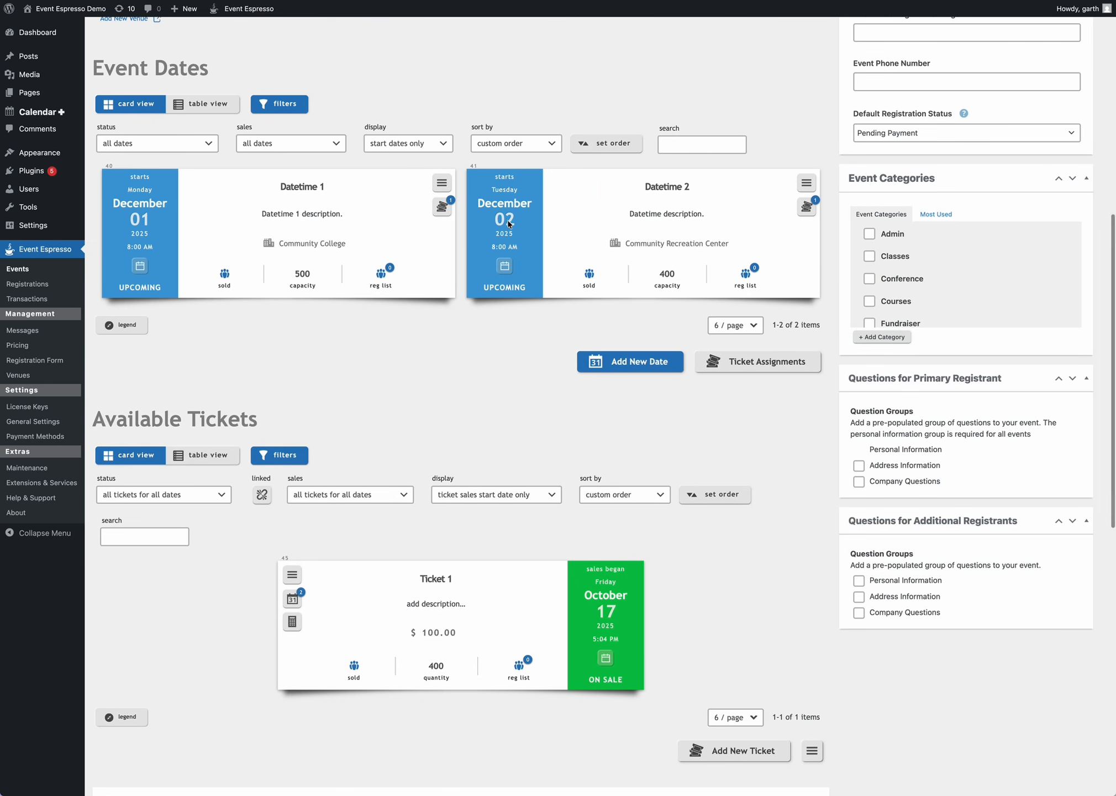
pyautogui.click(433, 578)
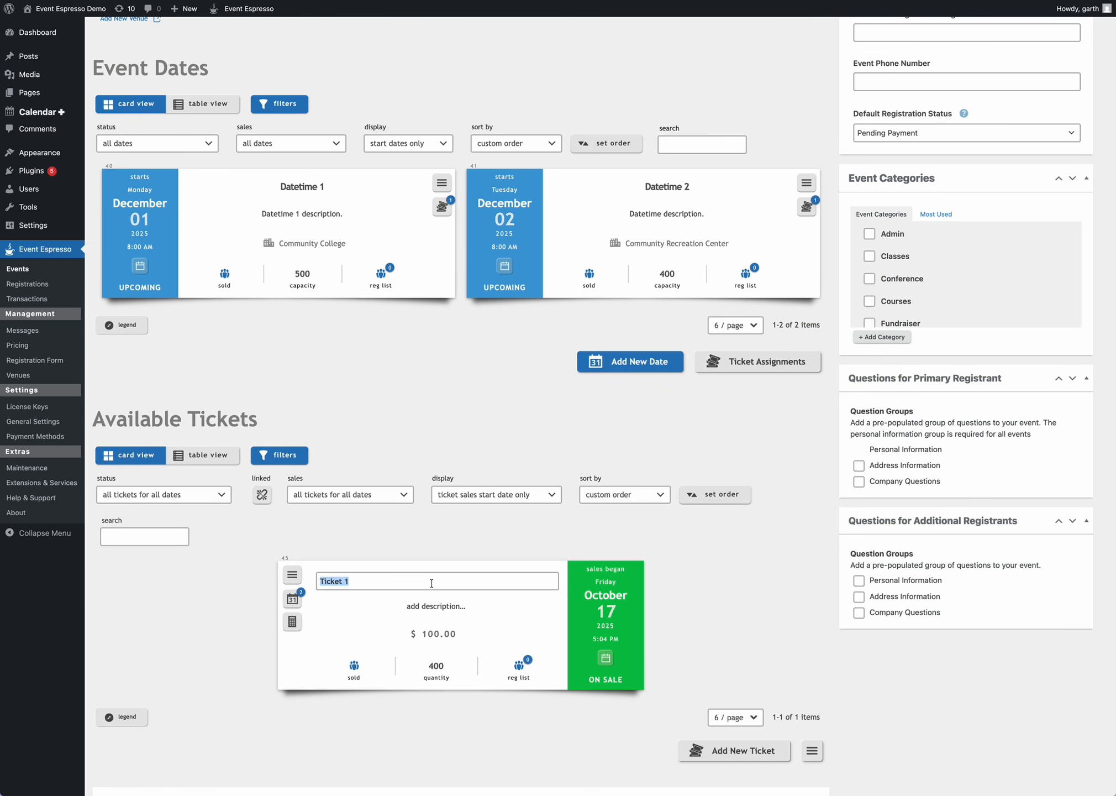
pyautogui.write('Ticket  for Date 1')
pyautogui.press('Return')
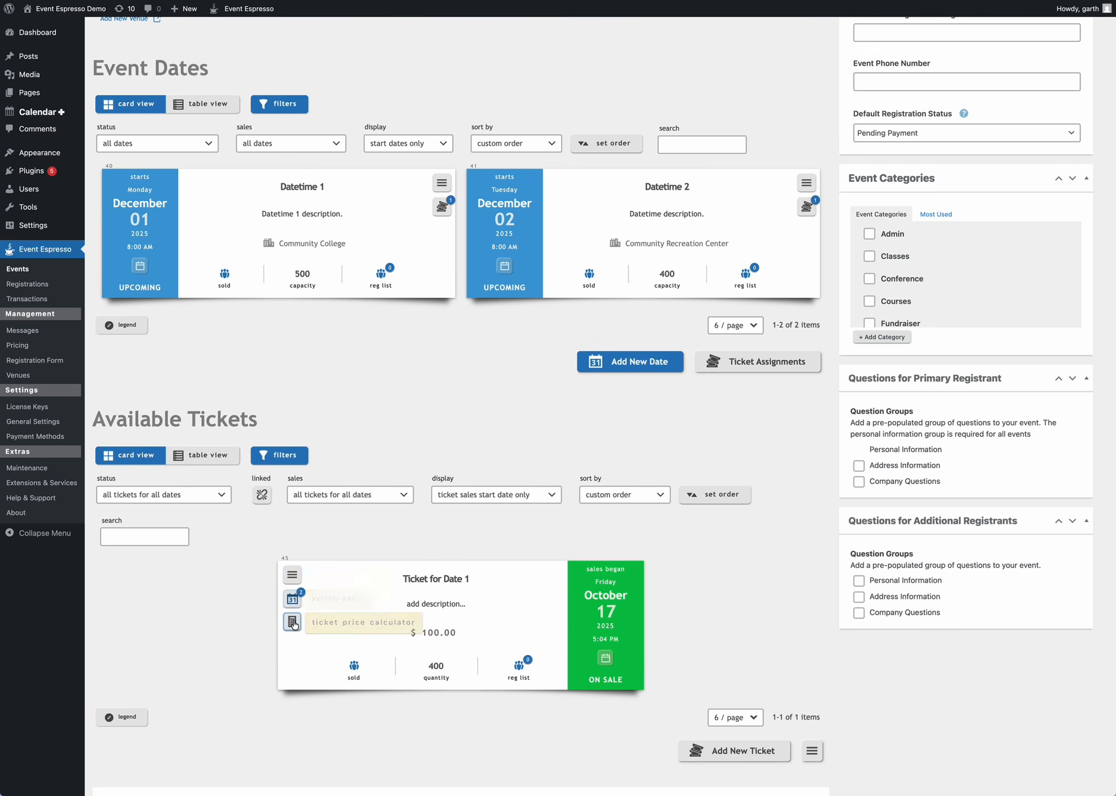
# Copy the Ticket for Date 1 and rename the copy "Ticket for Date 2".
pyautogui.click(294, 577)
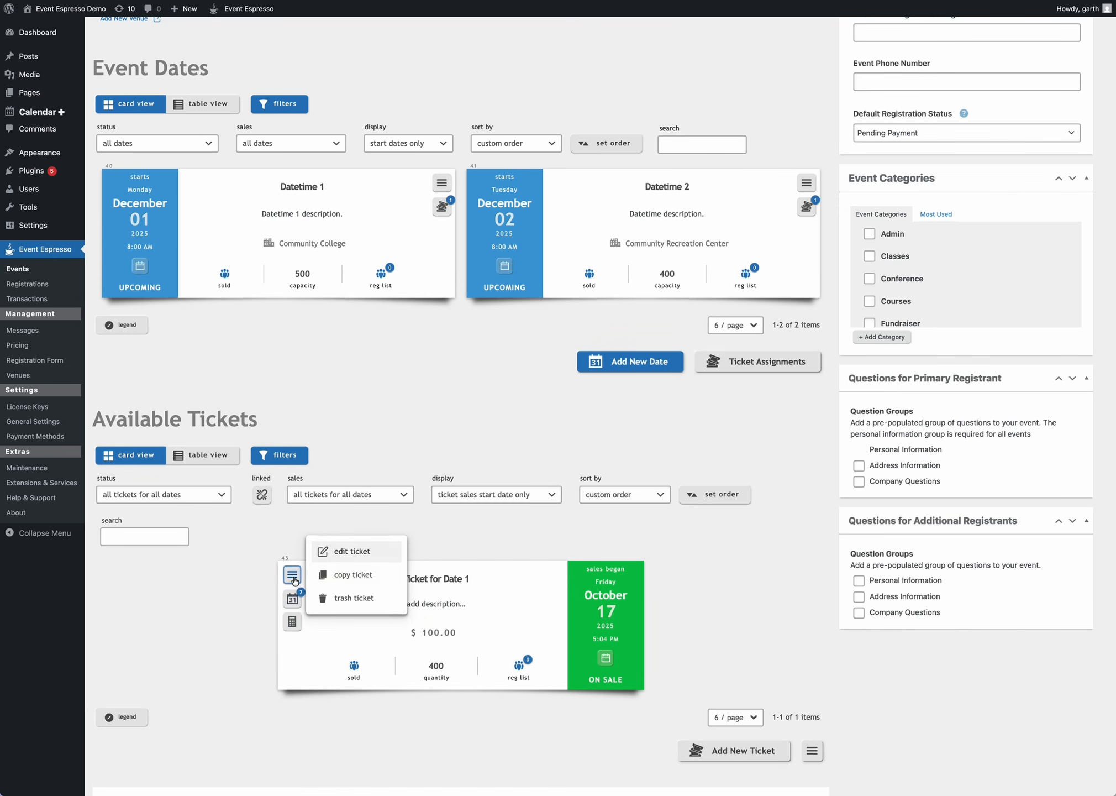
pyautogui.click(358, 578)
pyautogui.click(621, 581)
pyautogui.press('BackSpace')
pyautogui.write('2')
pyautogui.press('Return')
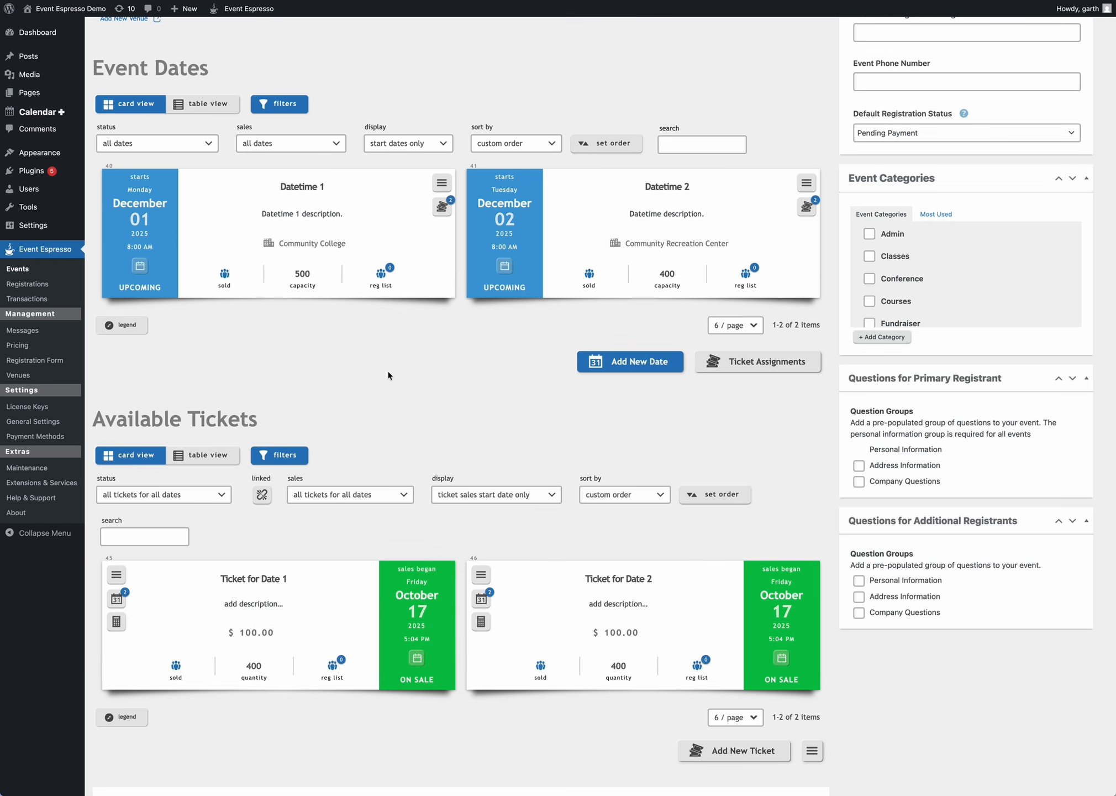
# Remove the assignment of Ticket for Date 1 to Datetime 2 and submit the change.
pyautogui.scroll(-2, 502, 517)
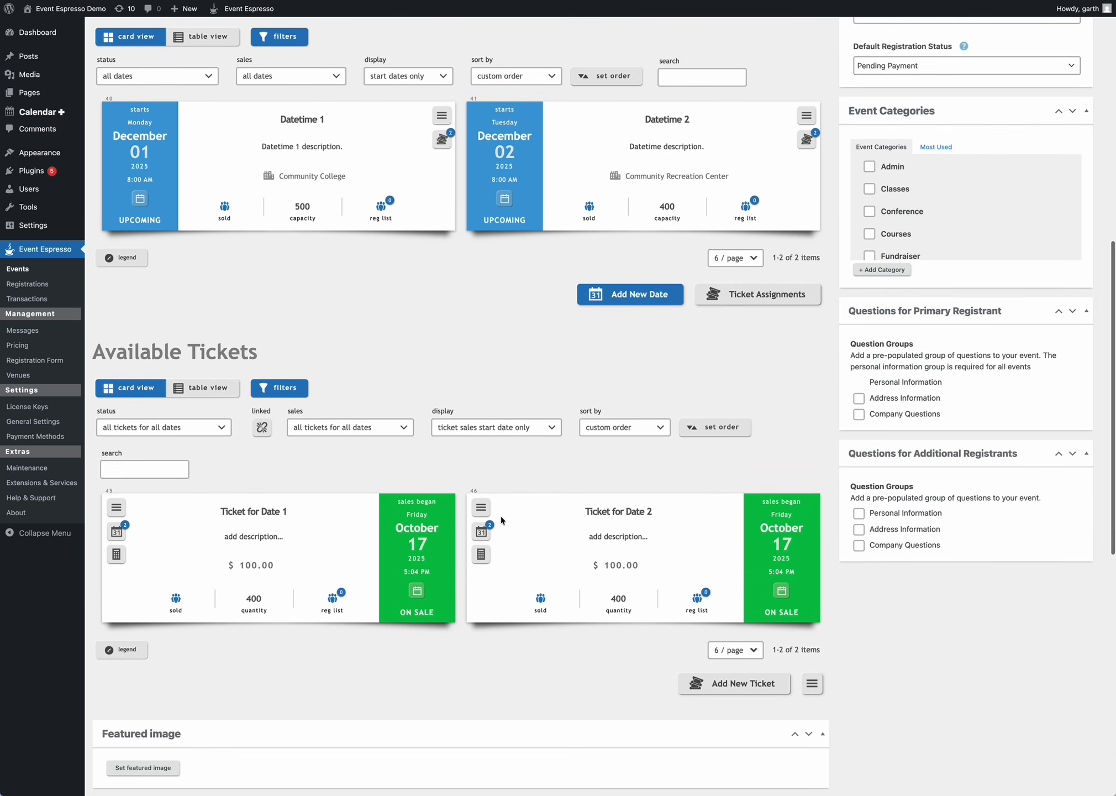
pyautogui.click(117, 532)
pyautogui.click(219, 301)
pyautogui.click(1056, 740)
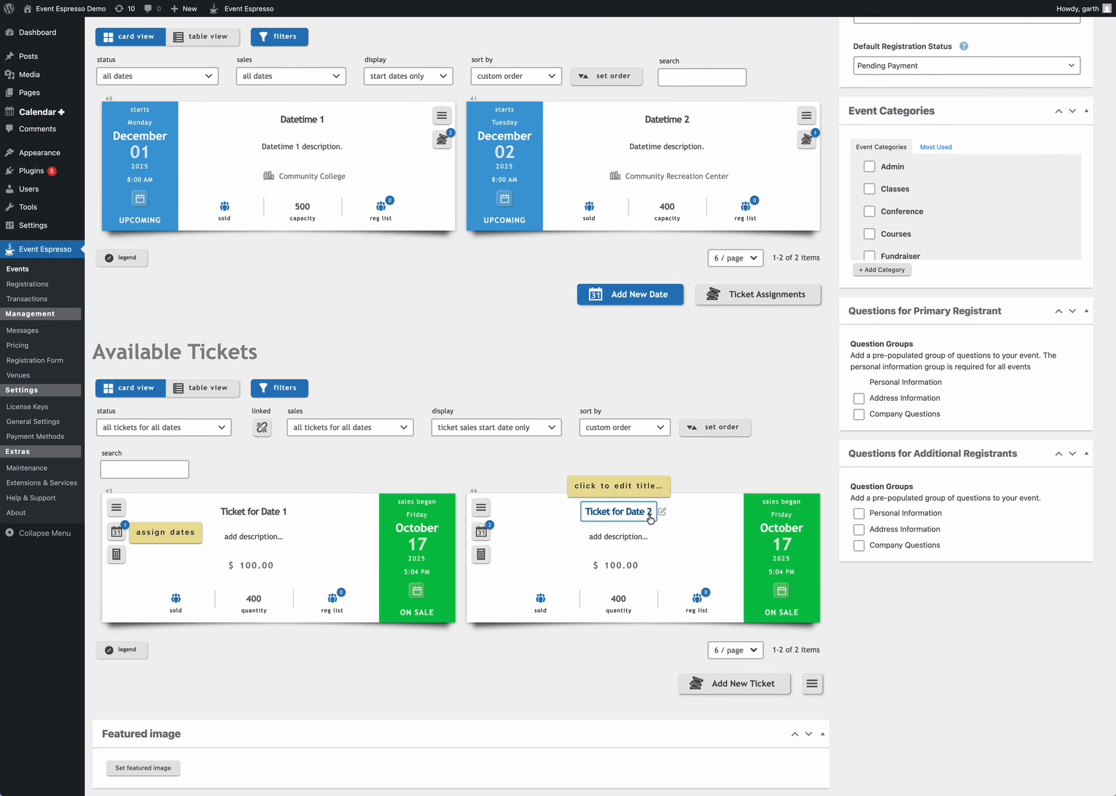
# Remove the assignment of Ticket for Date 2 to Datetime 2 and submit the change.
pyautogui.click(482, 532)
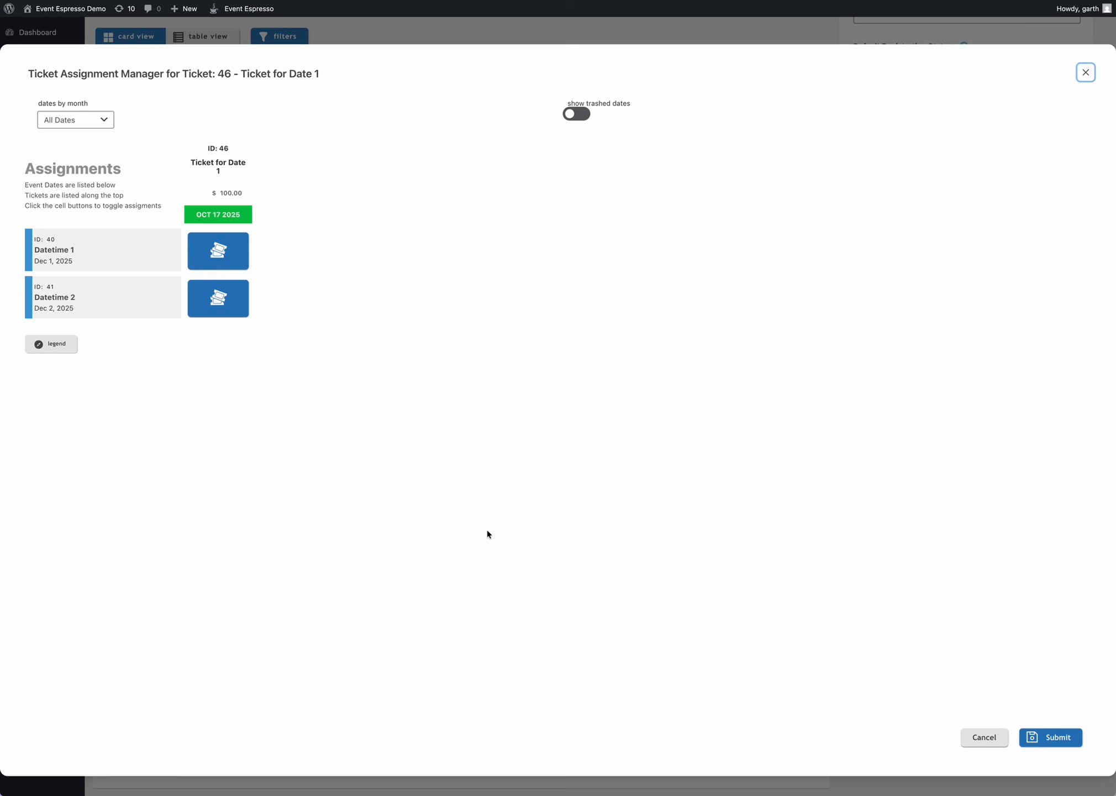
pyautogui.click(228, 301)
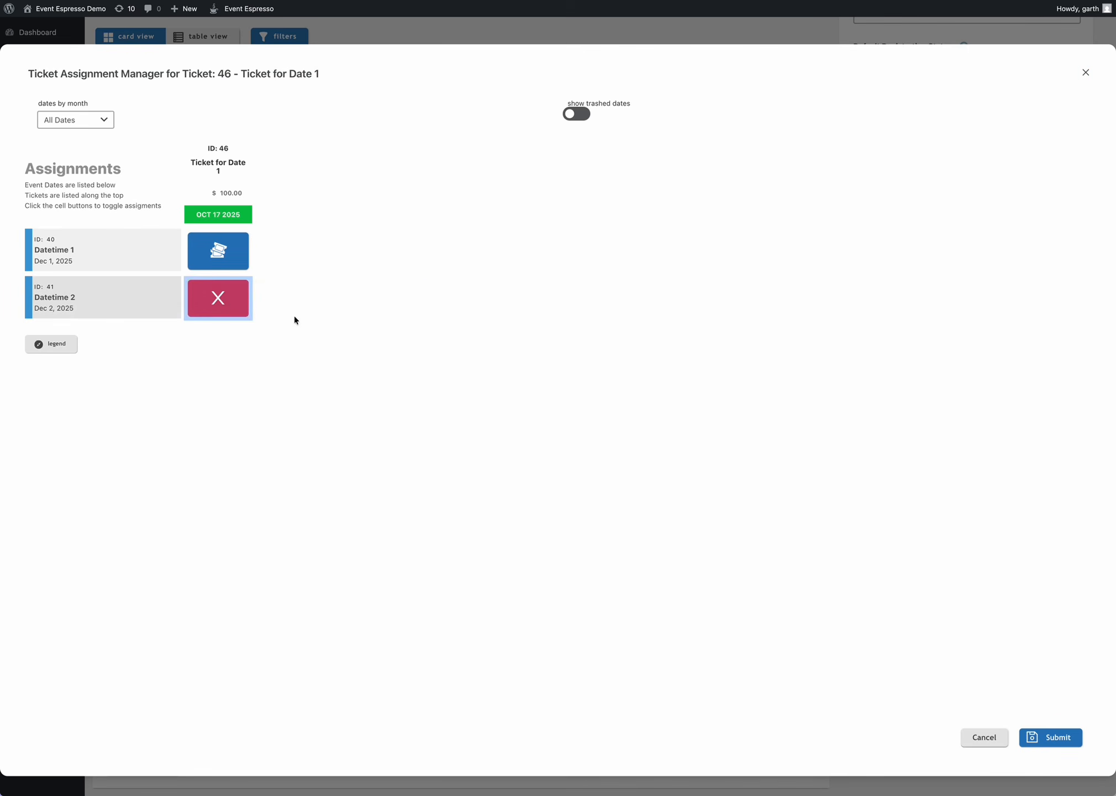
pyautogui.click(1051, 741)
pyautogui.click(603, 281)
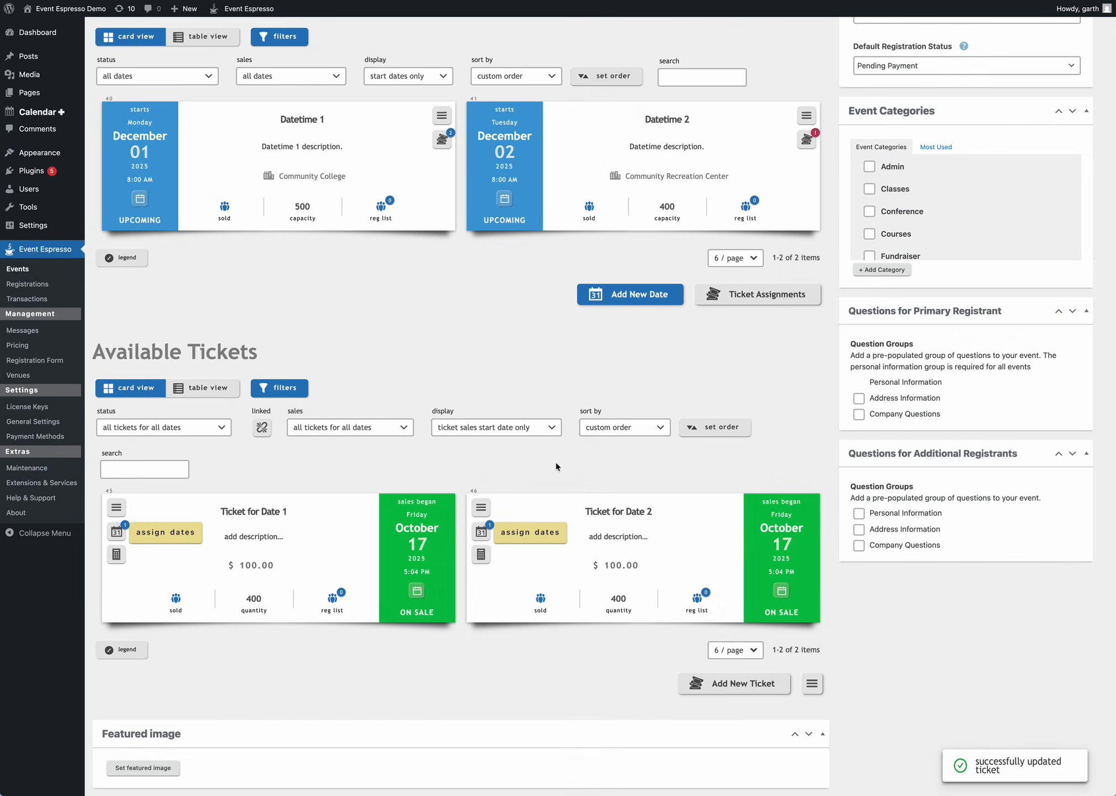
# Assign Ticket for Date 2 to Datetime 2 instead of Datetime 1 and submit the change.
pyautogui.click(482, 534)
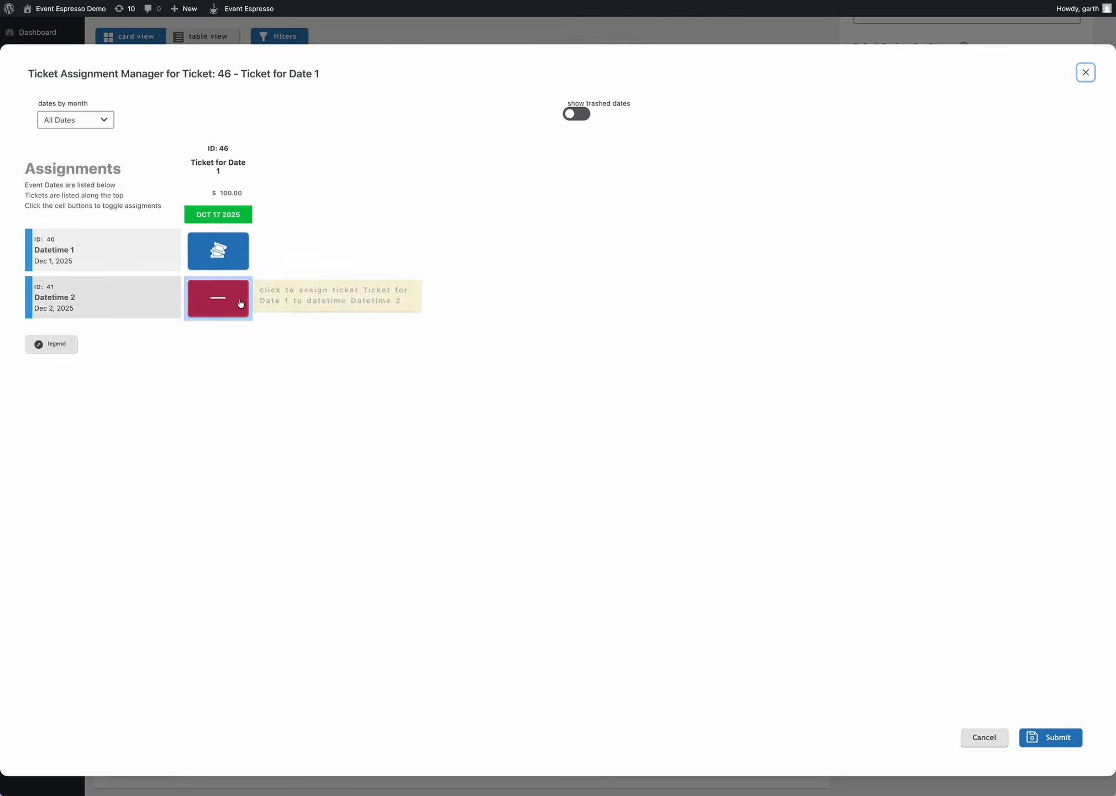
pyautogui.click(225, 254)
pyautogui.click(221, 299)
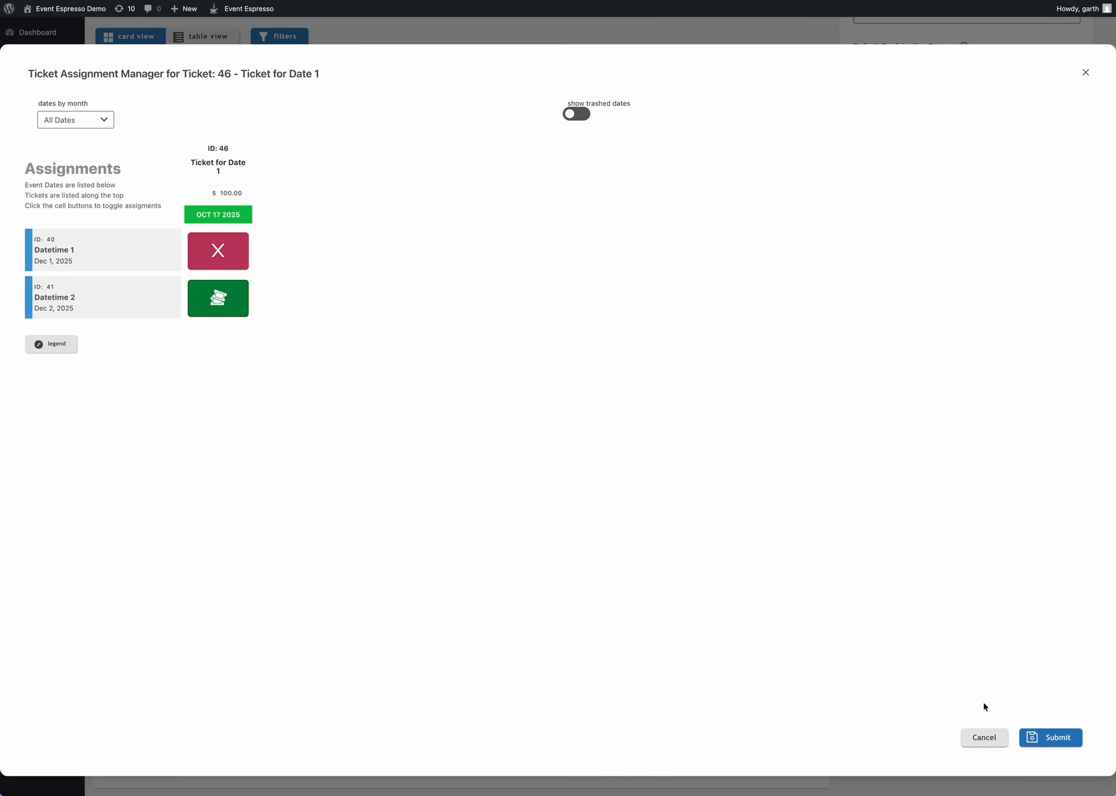
pyautogui.click(1036, 738)
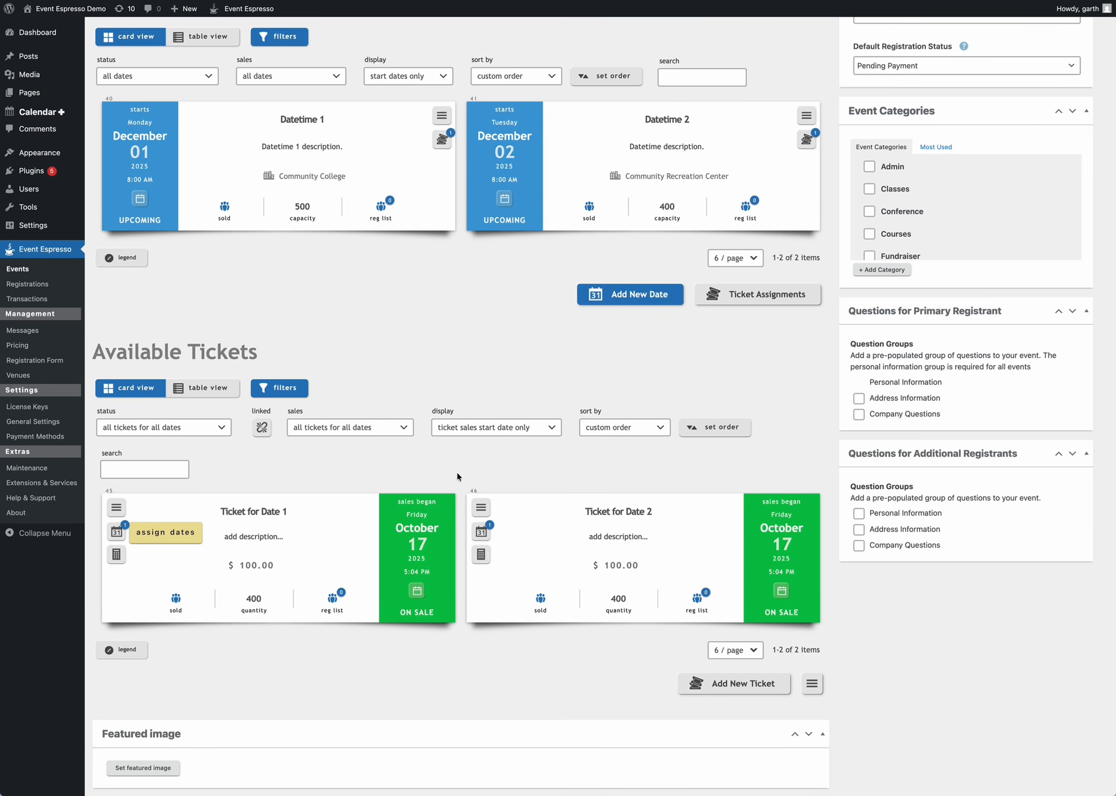
# Copy Ticket for Date 2 and rename the copy "Both Dates".
pyautogui.scroll(-1, 459, 471)
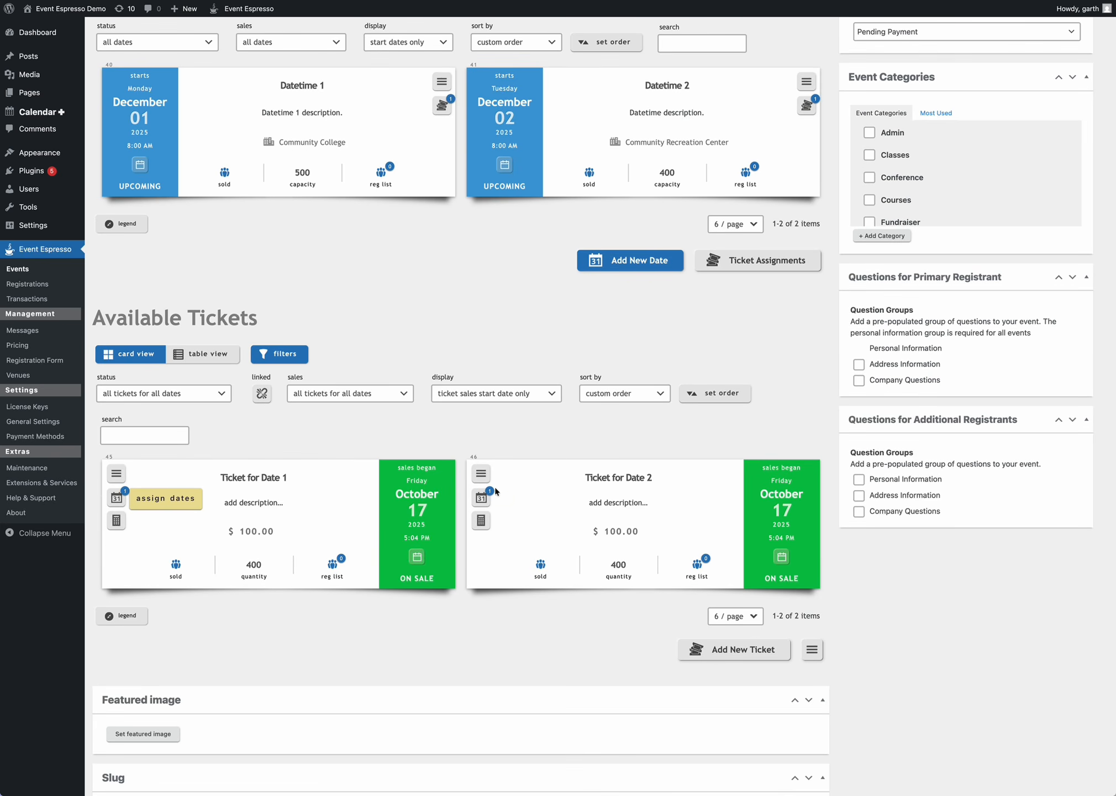
pyautogui.click(480, 473)
pyautogui.click(527, 472)
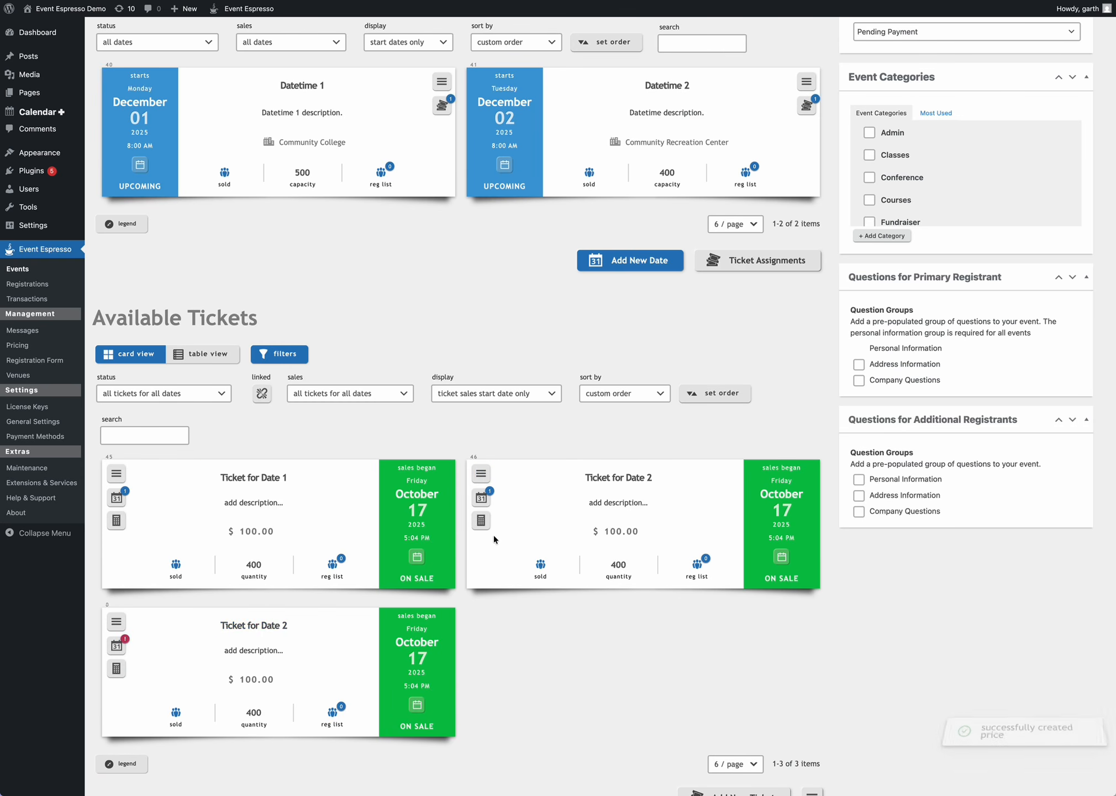
pyautogui.click(253, 625)
pyautogui.write('Both Dates')
pyautogui.click(145, 674)
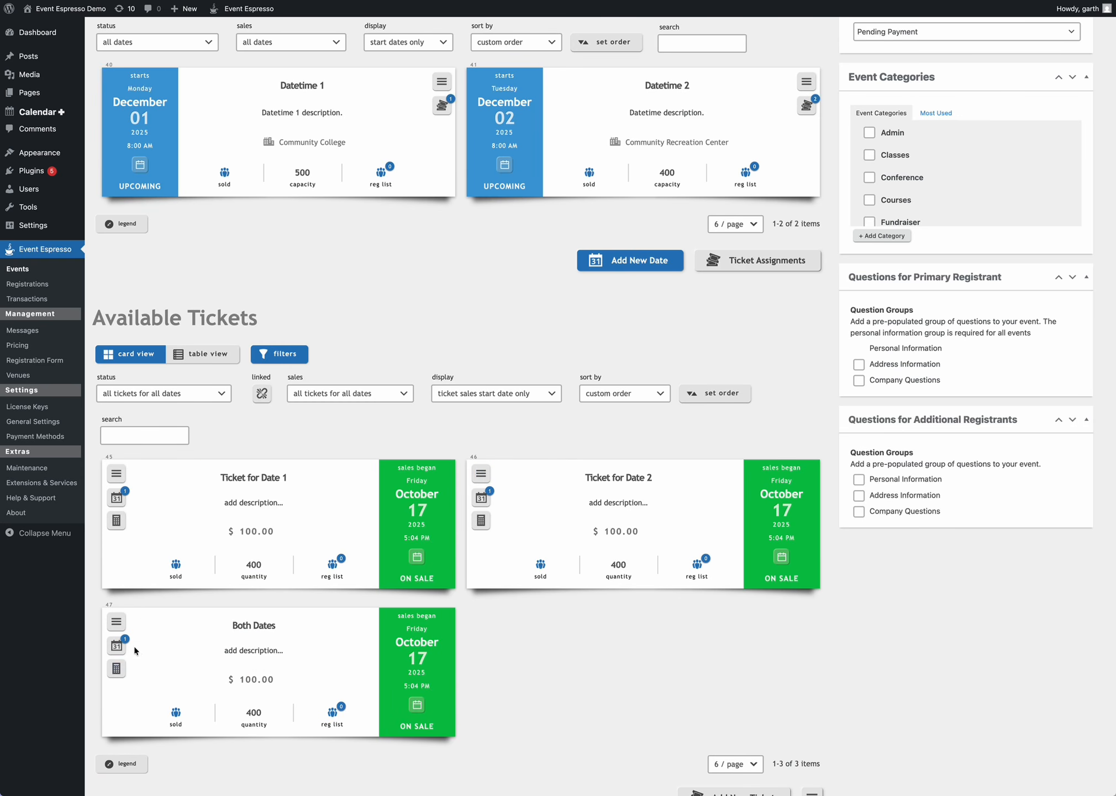
# Assign the Both Dates ticket to Datetime 1 as well and submit the change.
pyautogui.click(117, 646)
pyautogui.click(219, 250)
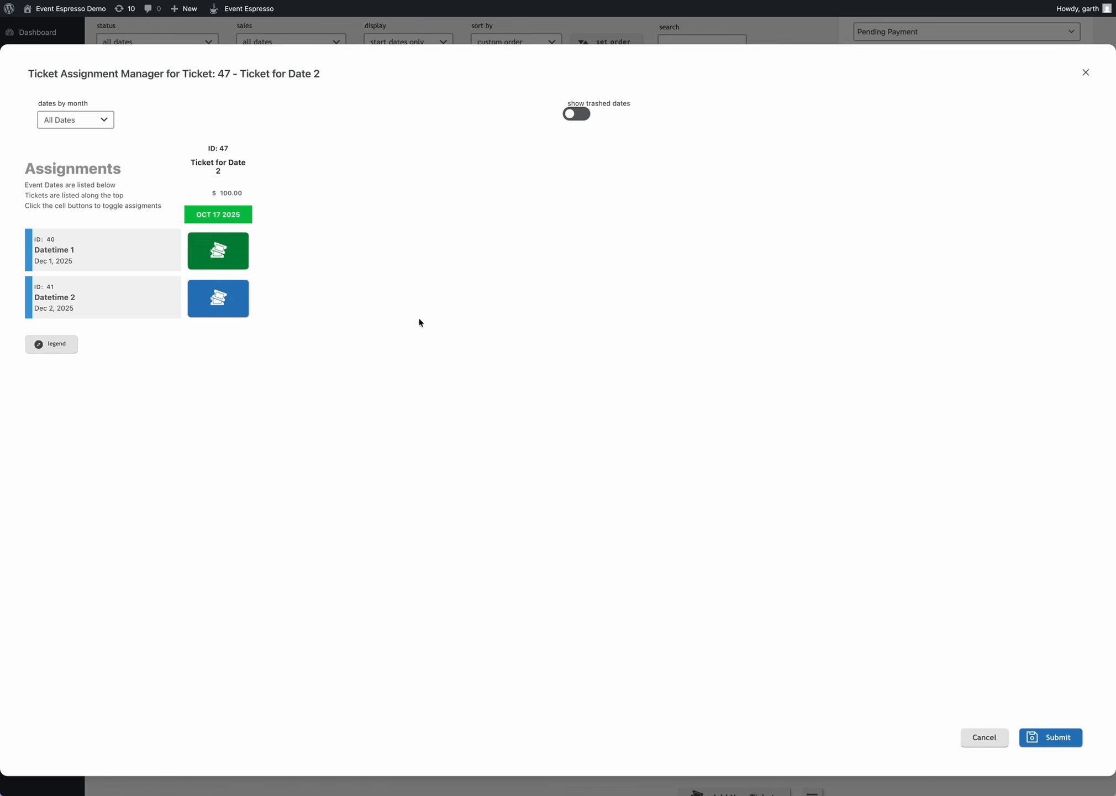
pyautogui.click(1051, 737)
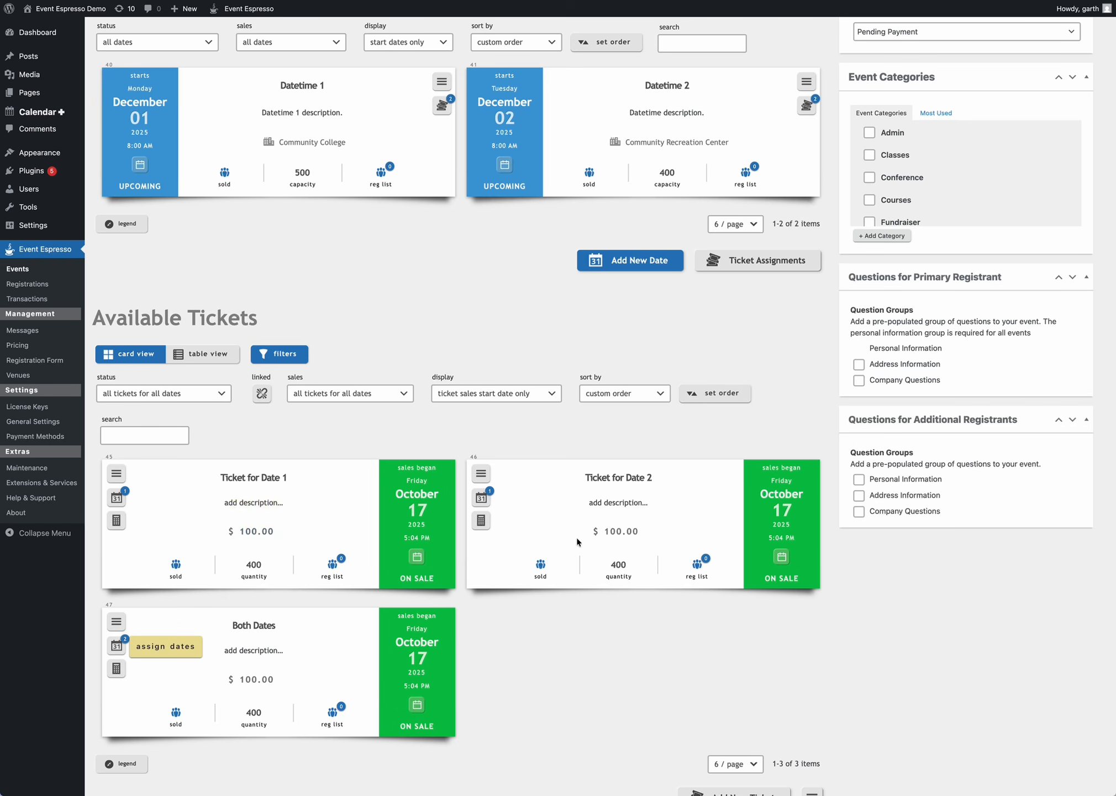
# Set the price of the Both Dates ticket to $190.
pyautogui.click(257, 684)
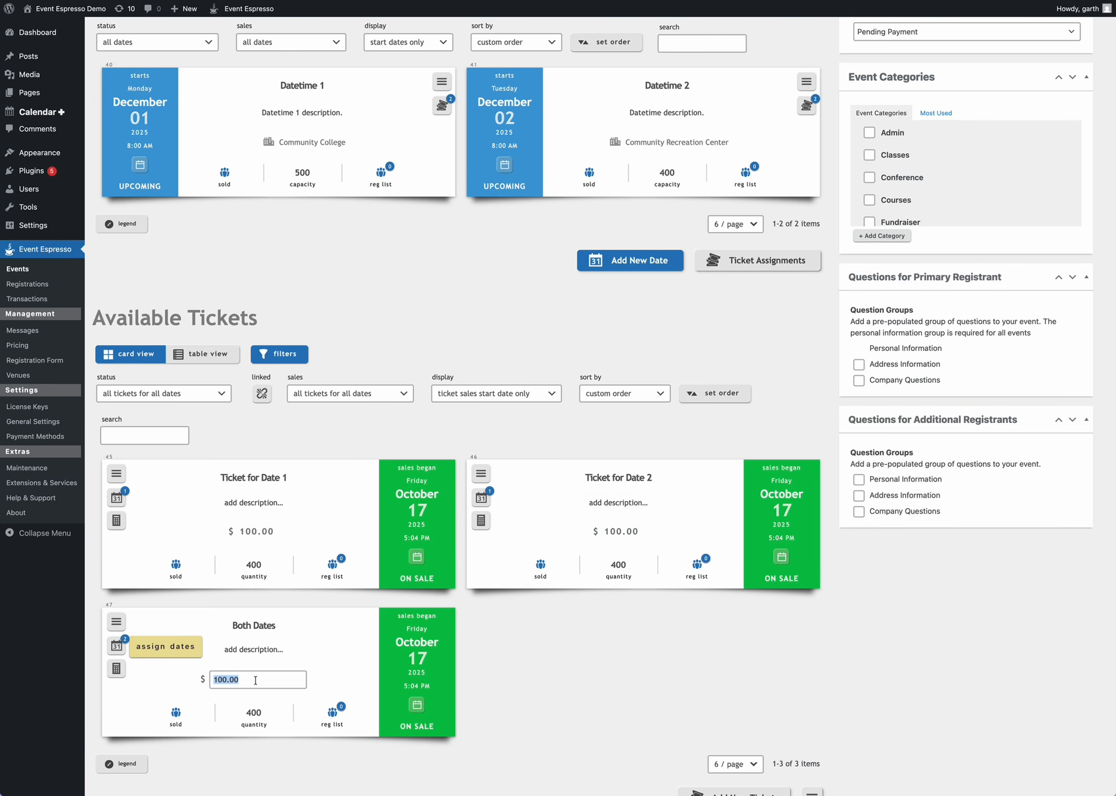
pyautogui.write('190')
pyautogui.press('Return')
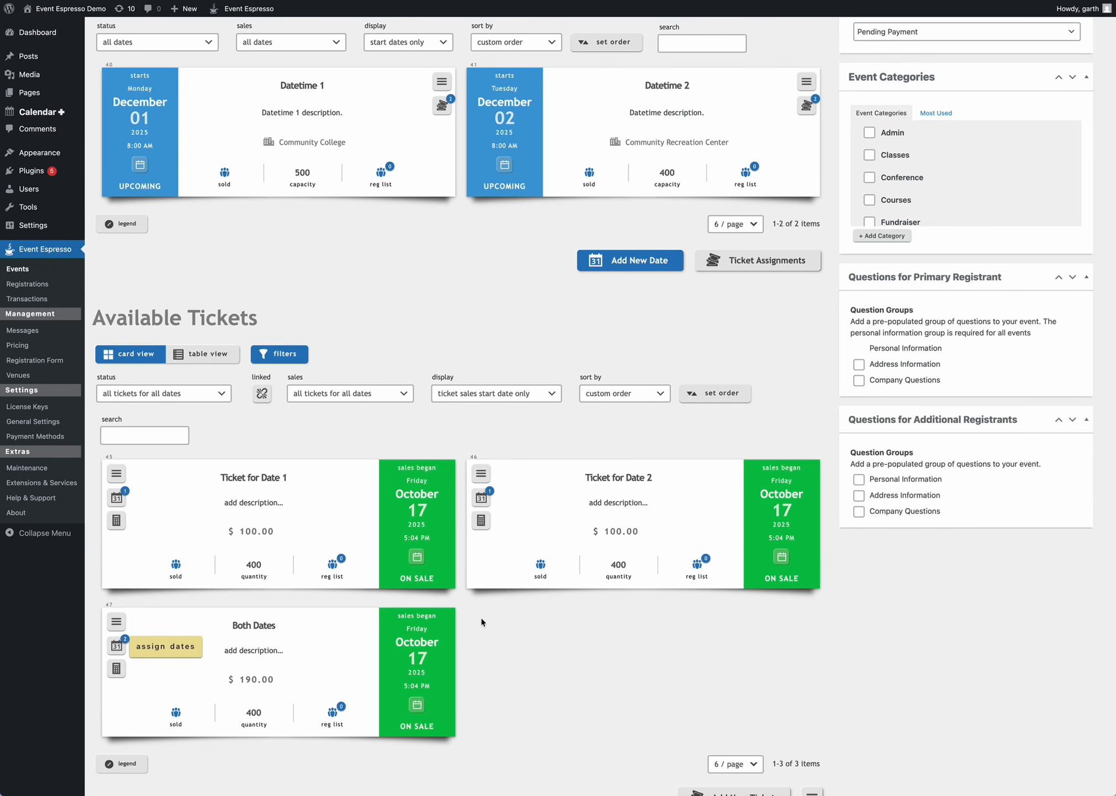
# Review the date assignments of Ticket for Date 1 and submit them without changes.
pyautogui.scroll(-2, 493, 620)
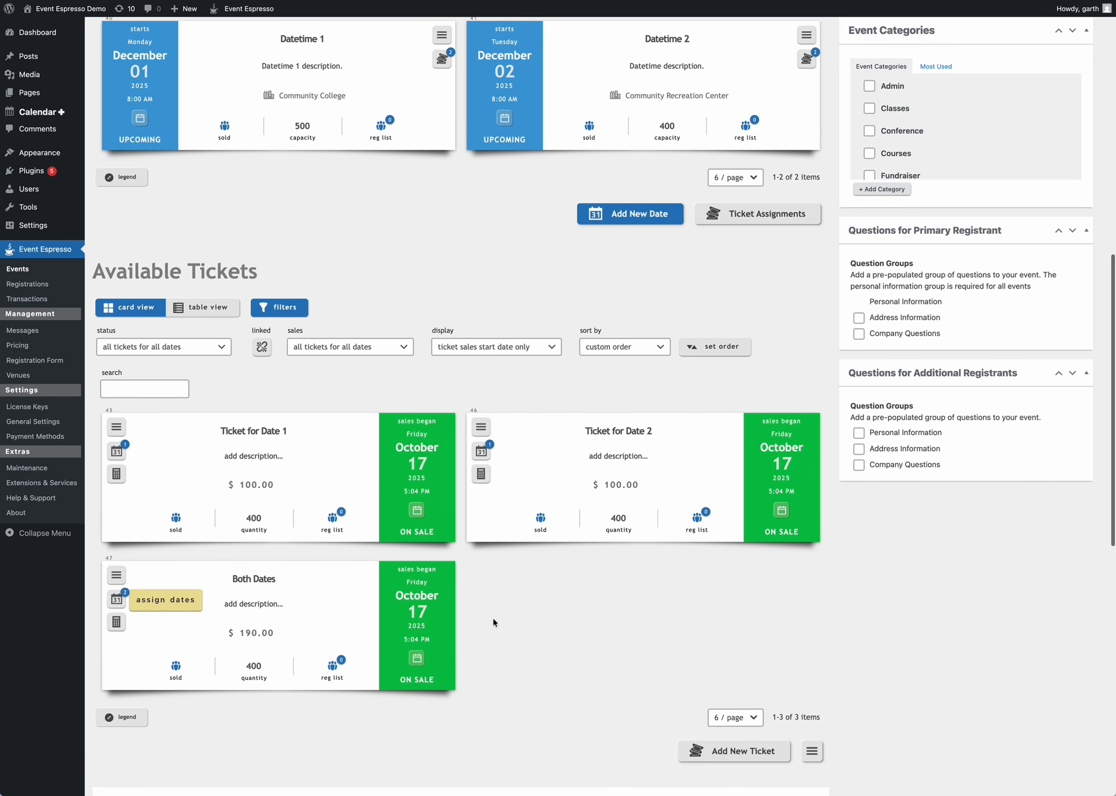
pyautogui.click(120, 455)
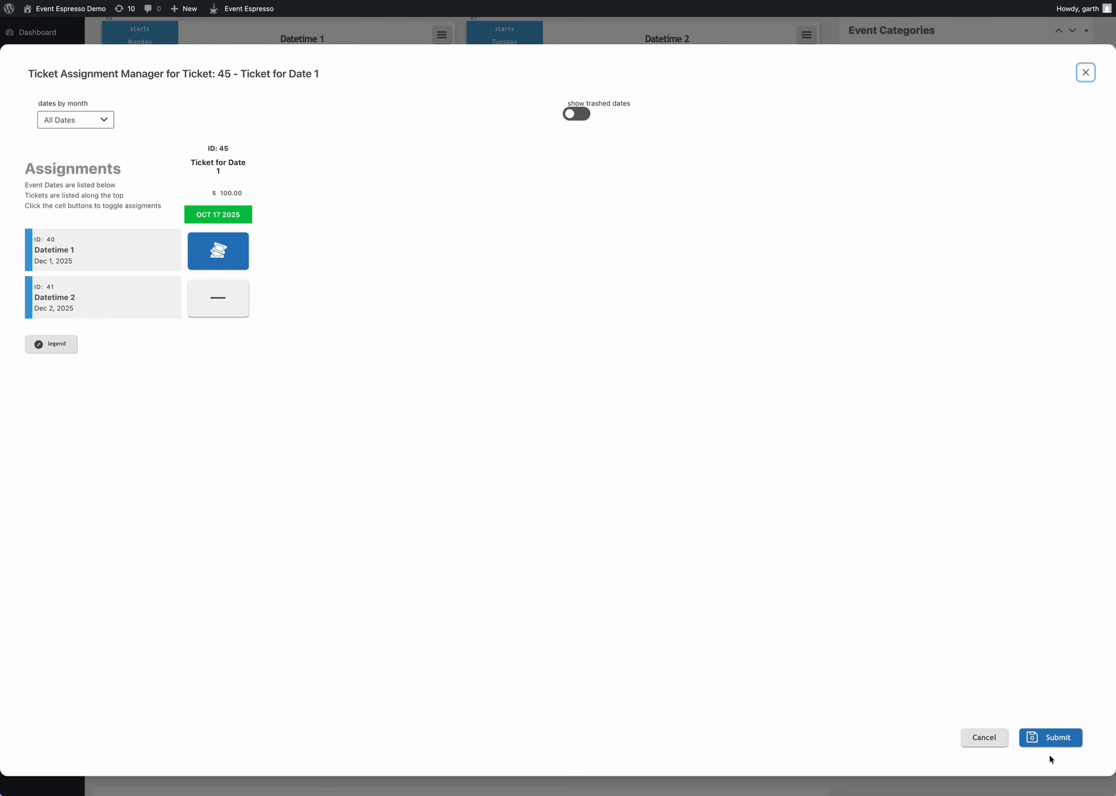
pyautogui.click(1058, 741)
# Examine the price calculator of Ticket for Date 1 and close it without changes.
pyautogui.click(116, 477)
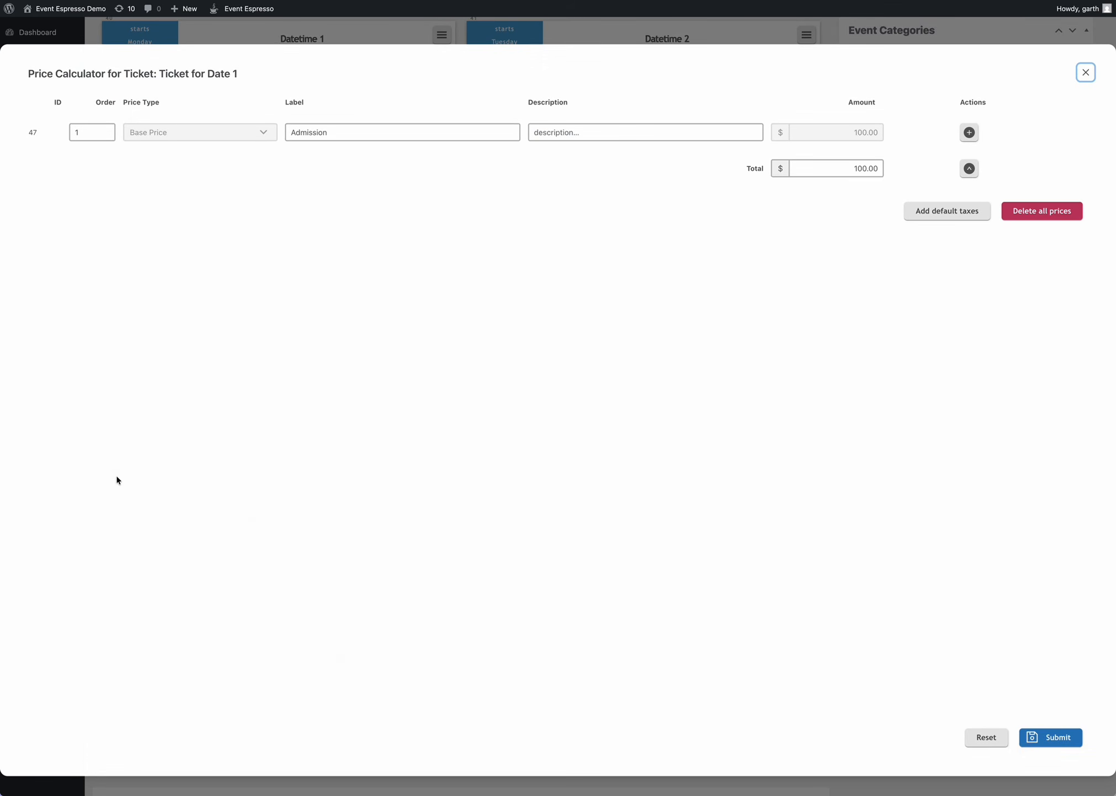
pyautogui.click(825, 162)
pyautogui.click(1086, 72)
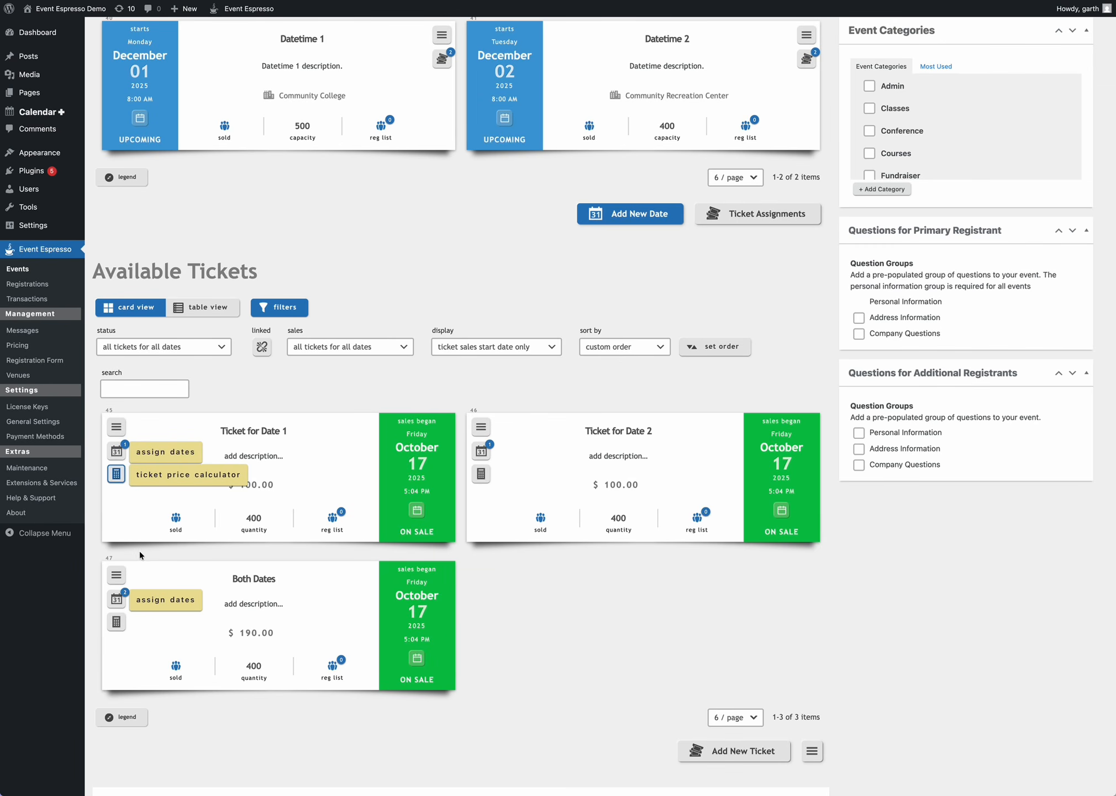
pyautogui.moveTo(139, 552); pyautogui.dragTo(243, 484)
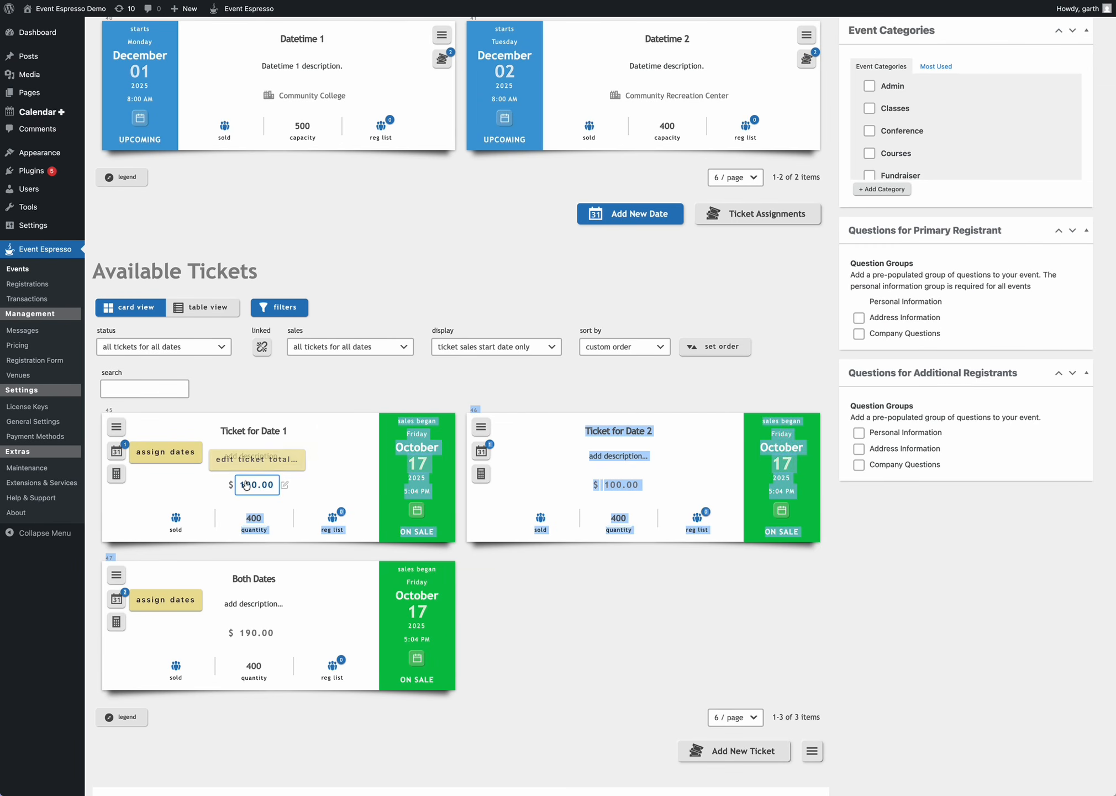
# Set the sale end date of Ticket for Date 1 to October 31, 2025 and save it.
pyautogui.click(282, 552)
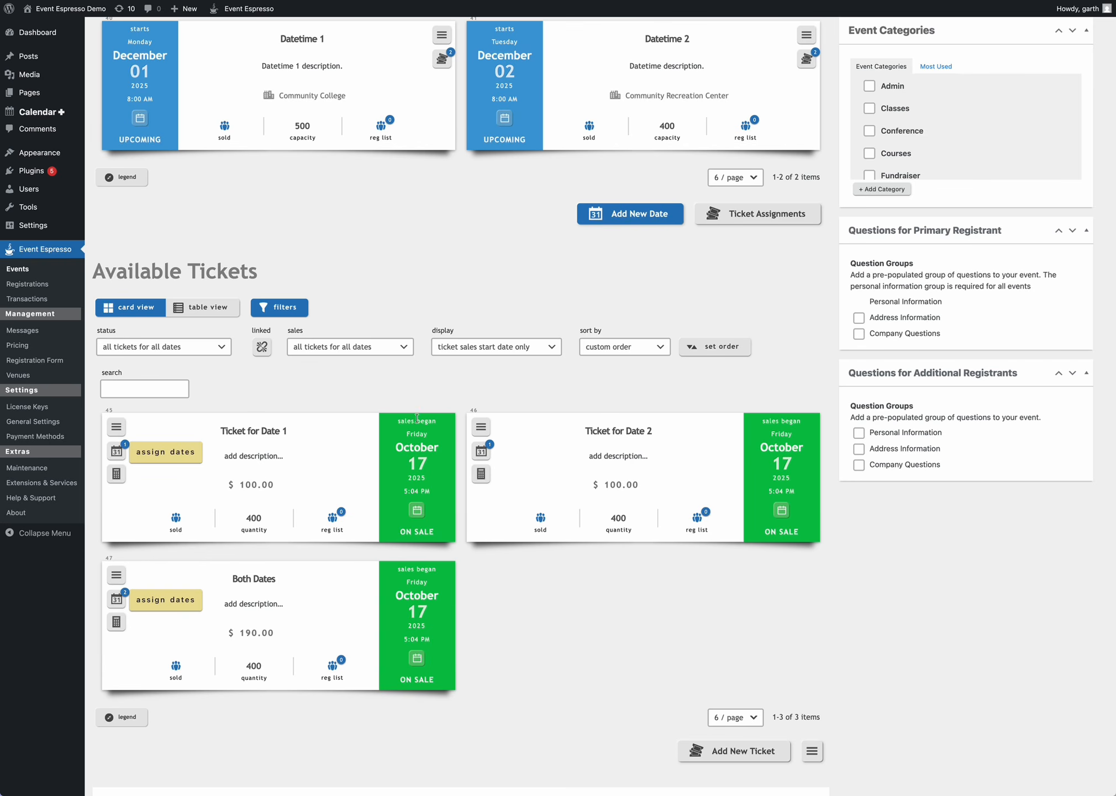
pyautogui.scroll(1, 426, 409)
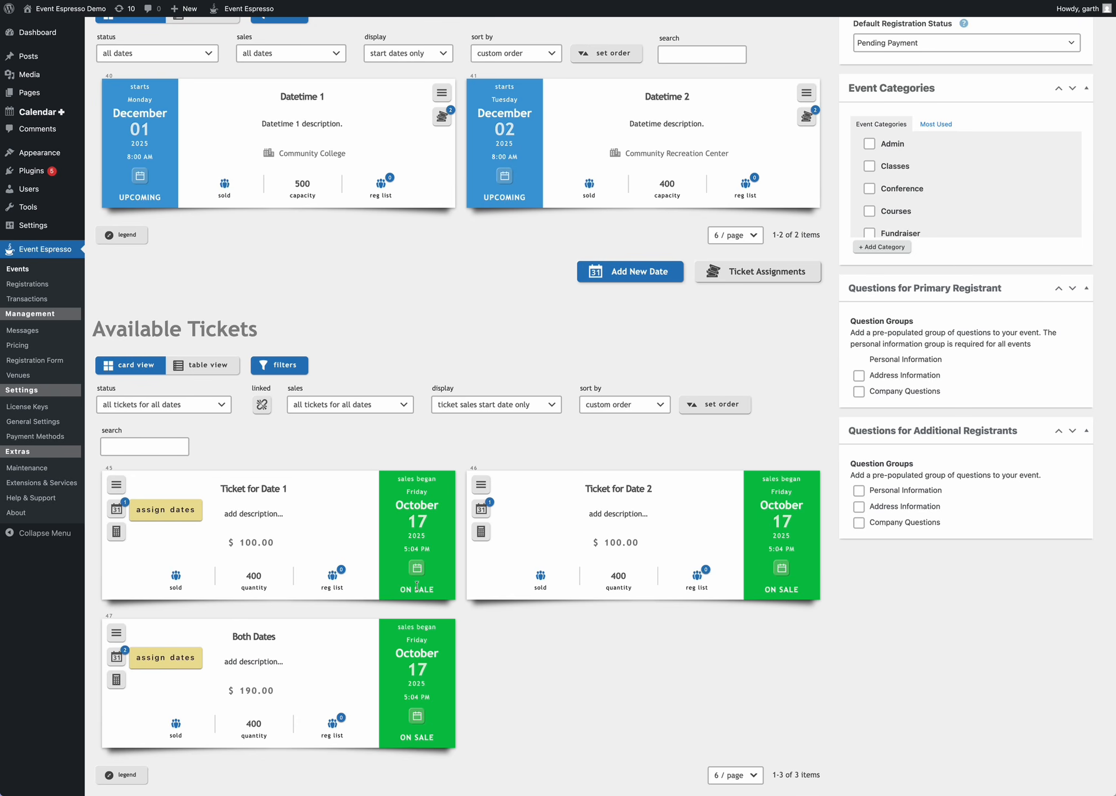
pyautogui.click(417, 569)
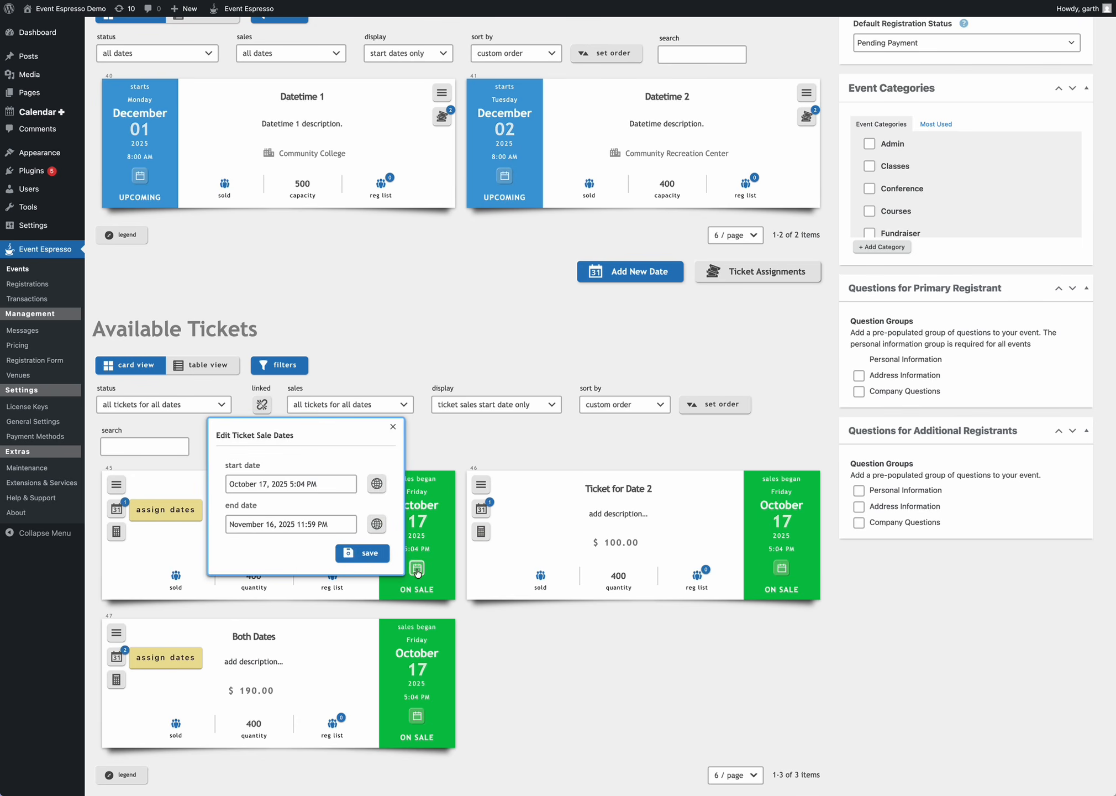
pyautogui.click(297, 523)
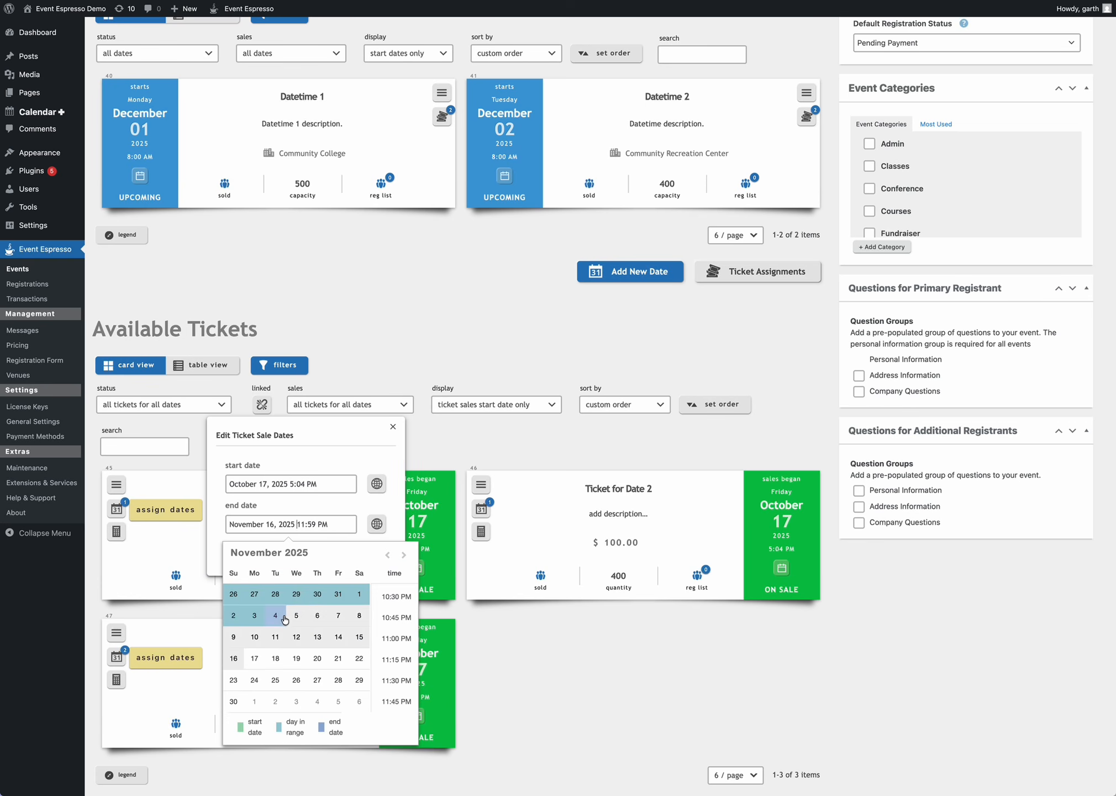
pyautogui.click(293, 505)
pyautogui.click(290, 485)
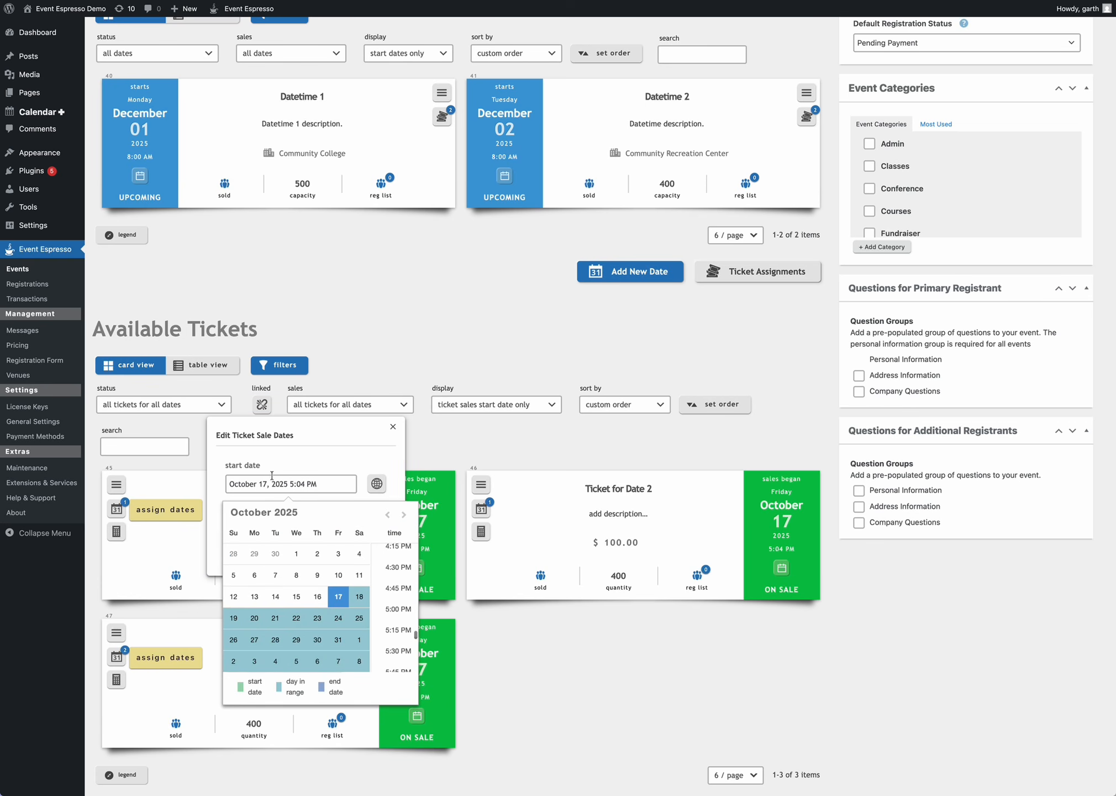
pyautogui.click(278, 467)
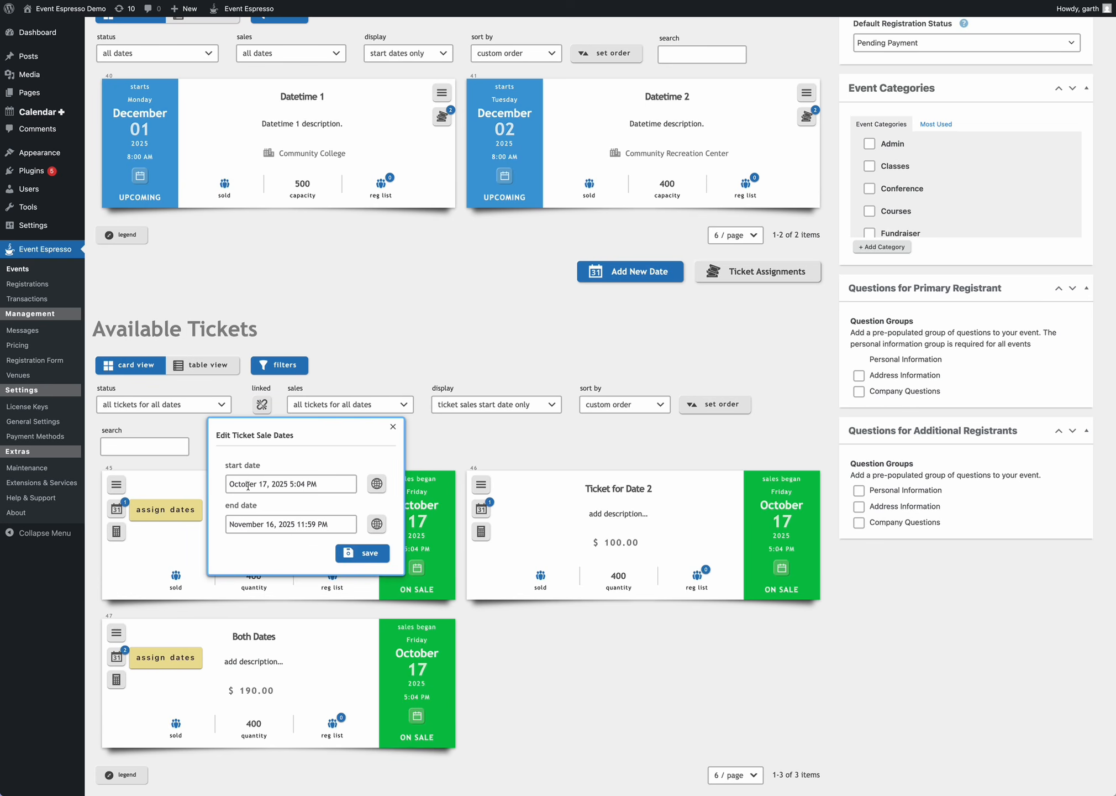
pyautogui.click(253, 525)
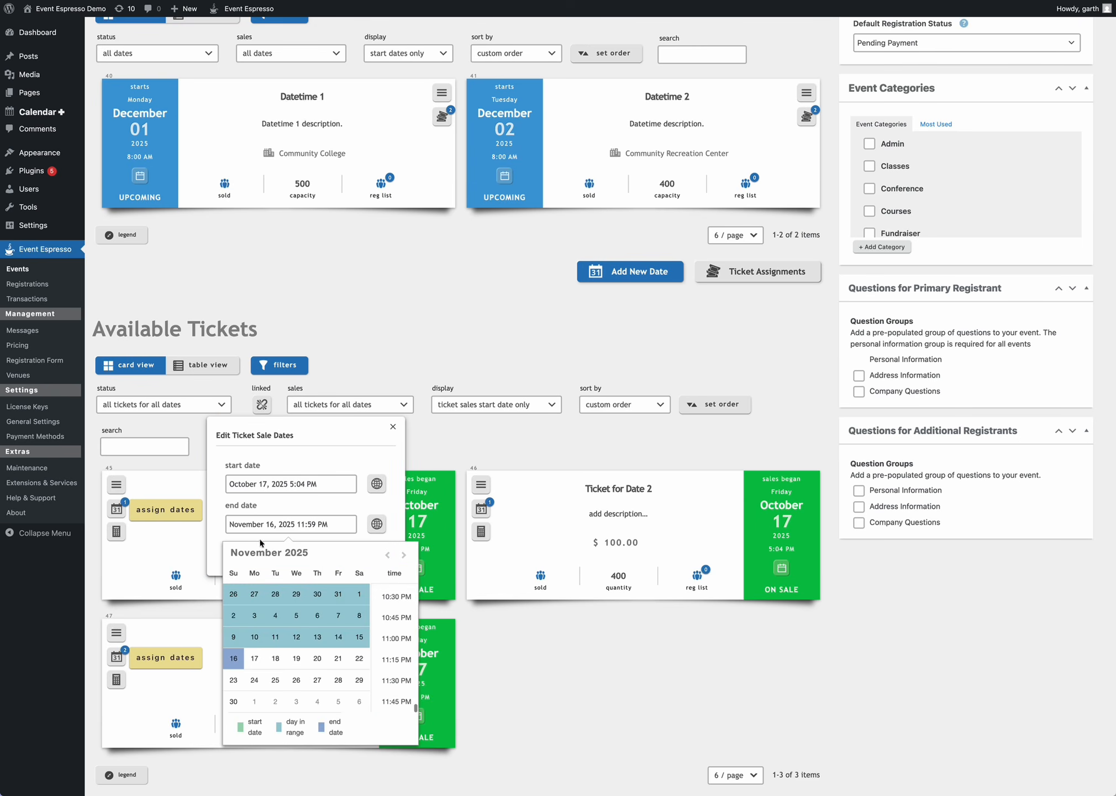
pyautogui.click(388, 555)
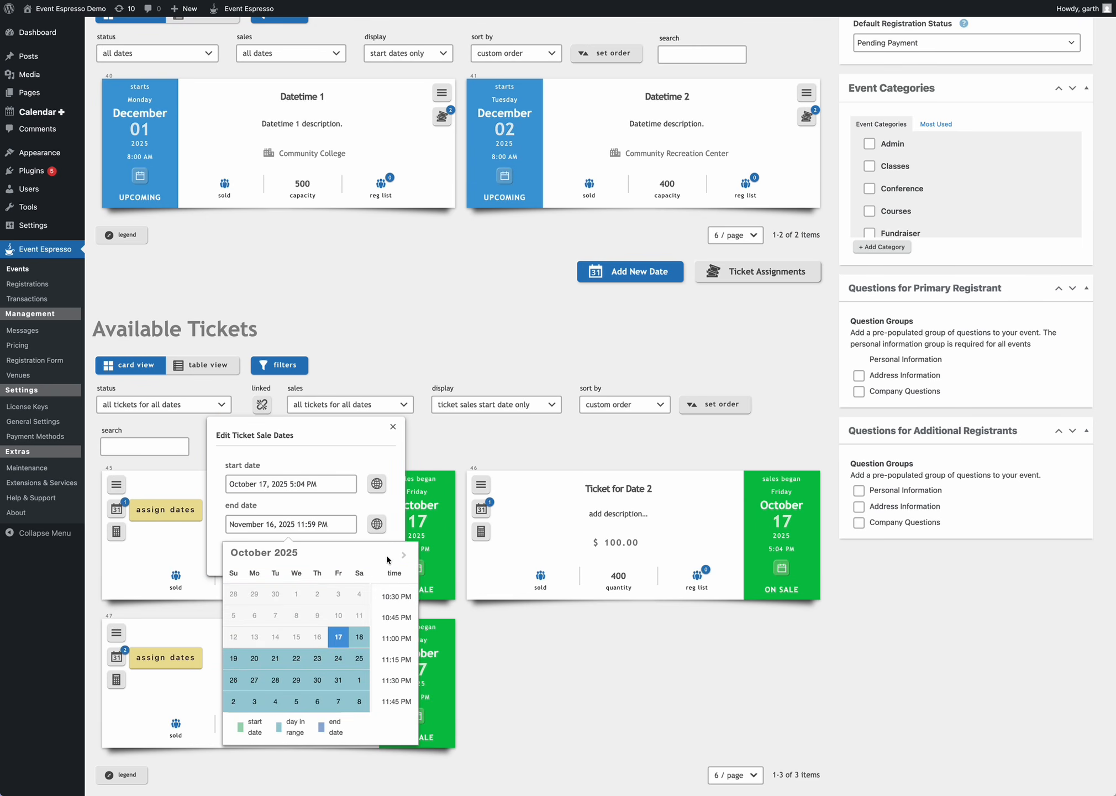
pyautogui.click(336, 681)
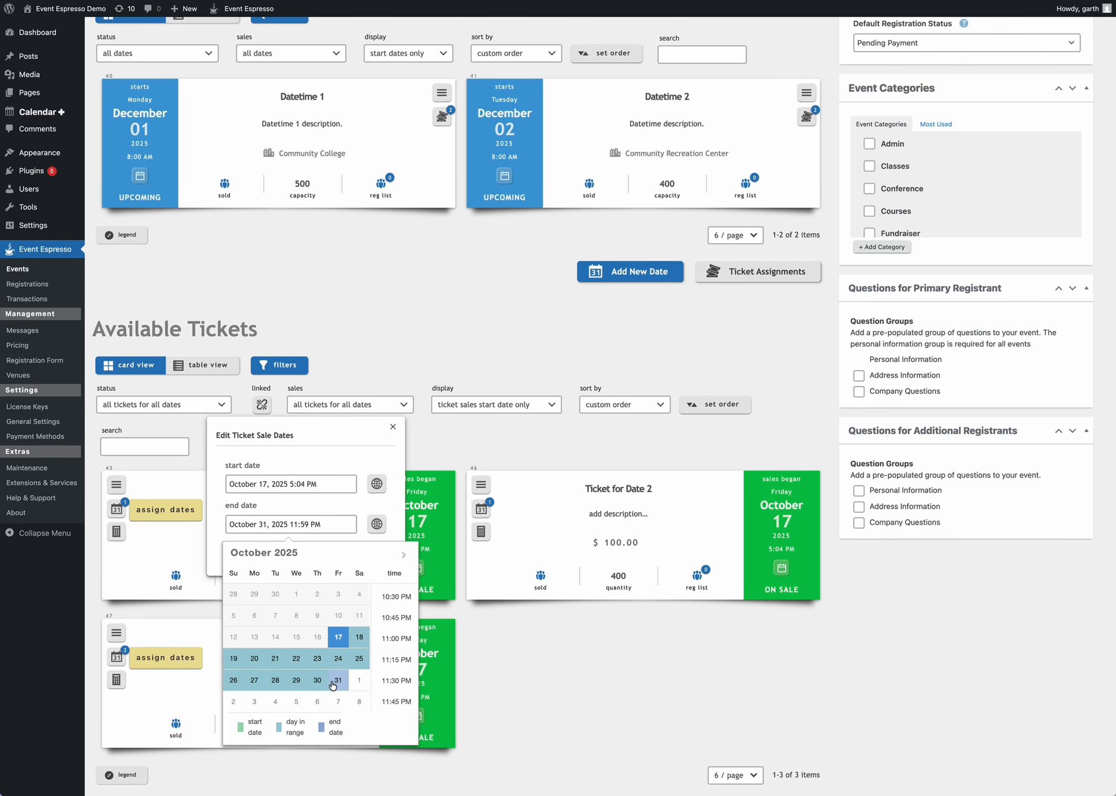
pyautogui.click(358, 512)
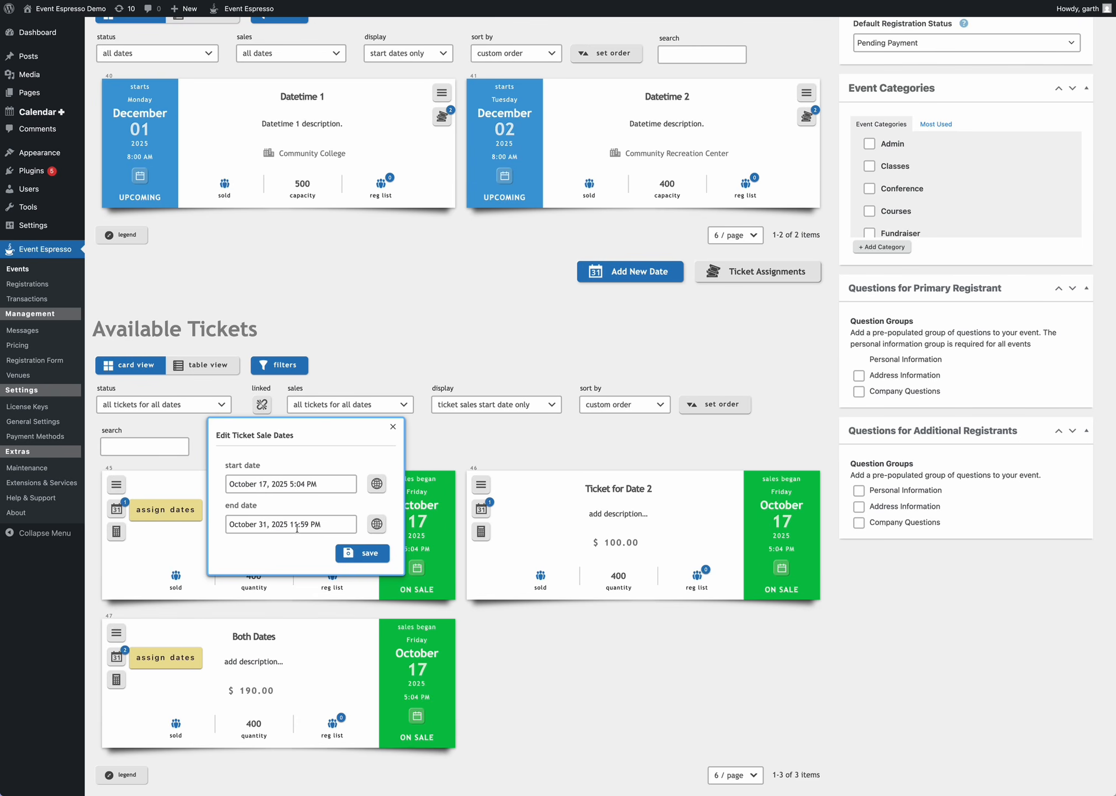
pyautogui.click(356, 554)
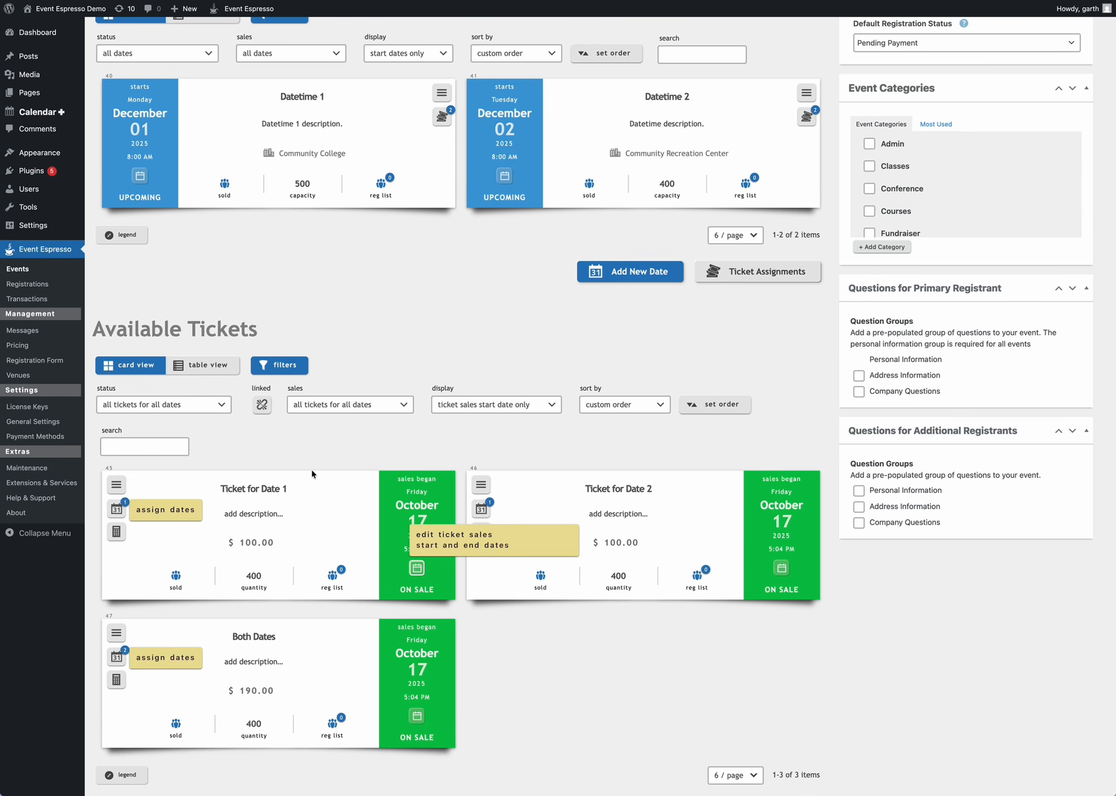
# Make a copy of the ticket named Ticket for Date 1.
pyautogui.scroll(-1, 301, 455)
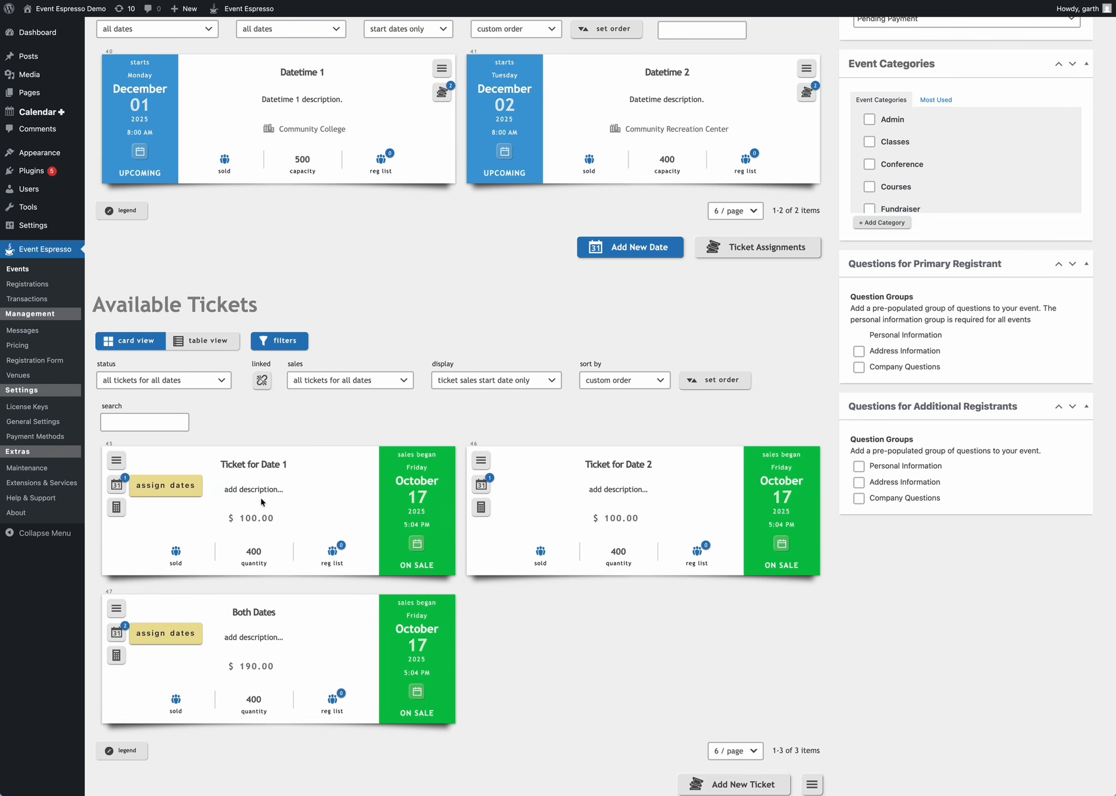
pyautogui.click(116, 460)
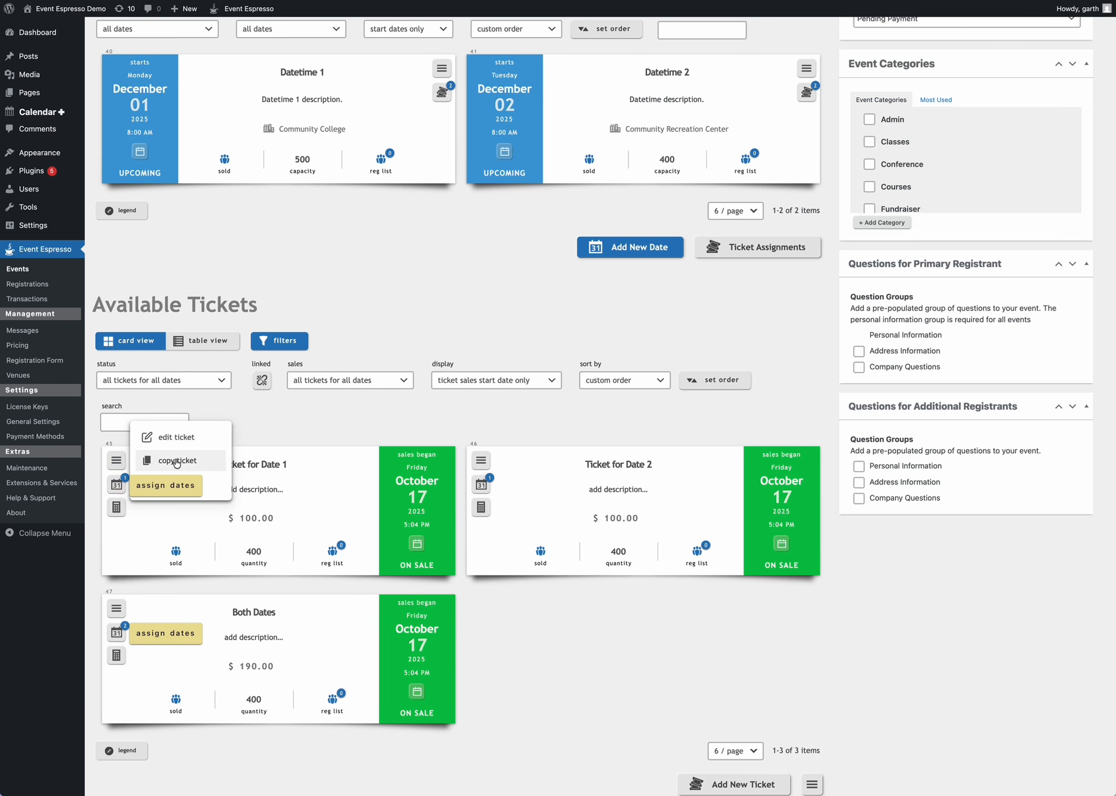
pyautogui.click(179, 462)
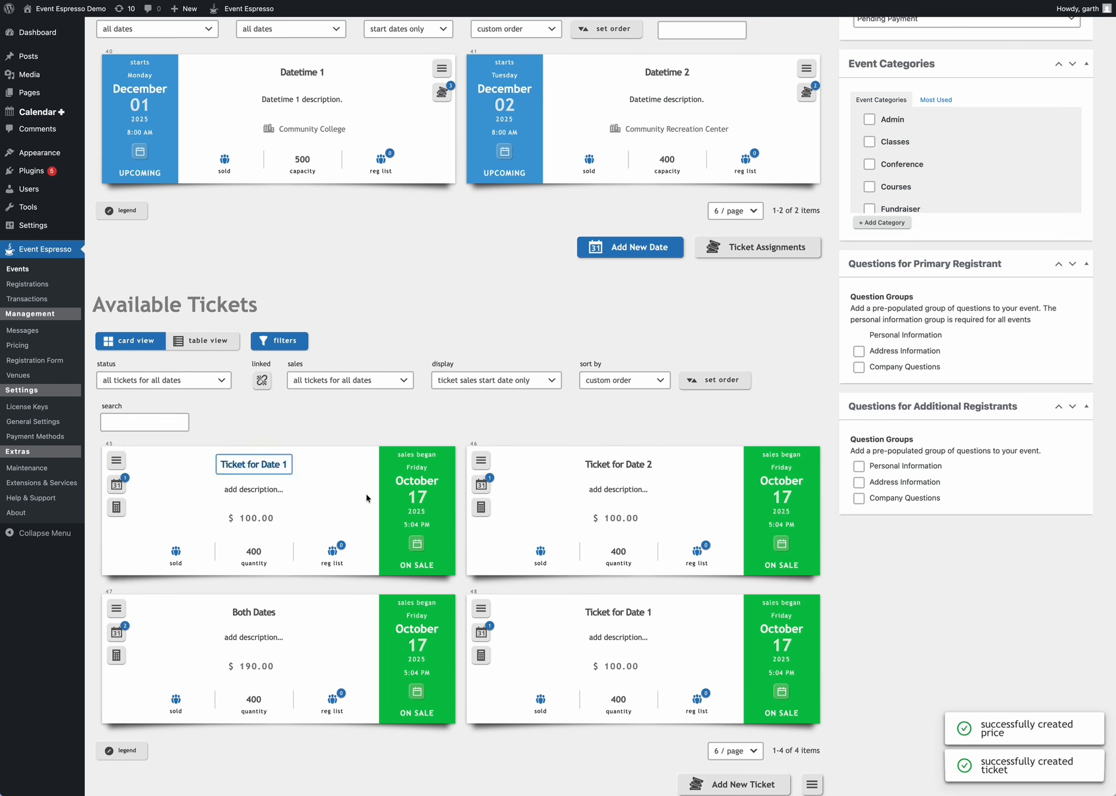
# Rename the copied ticket to "Early Bird - Ticket for Date 1".
pyautogui.scroll(-2, 834, 676)
pyautogui.click(582, 549)
pyautogui.click(582, 549)
pyautogui.write('Early Bird -')
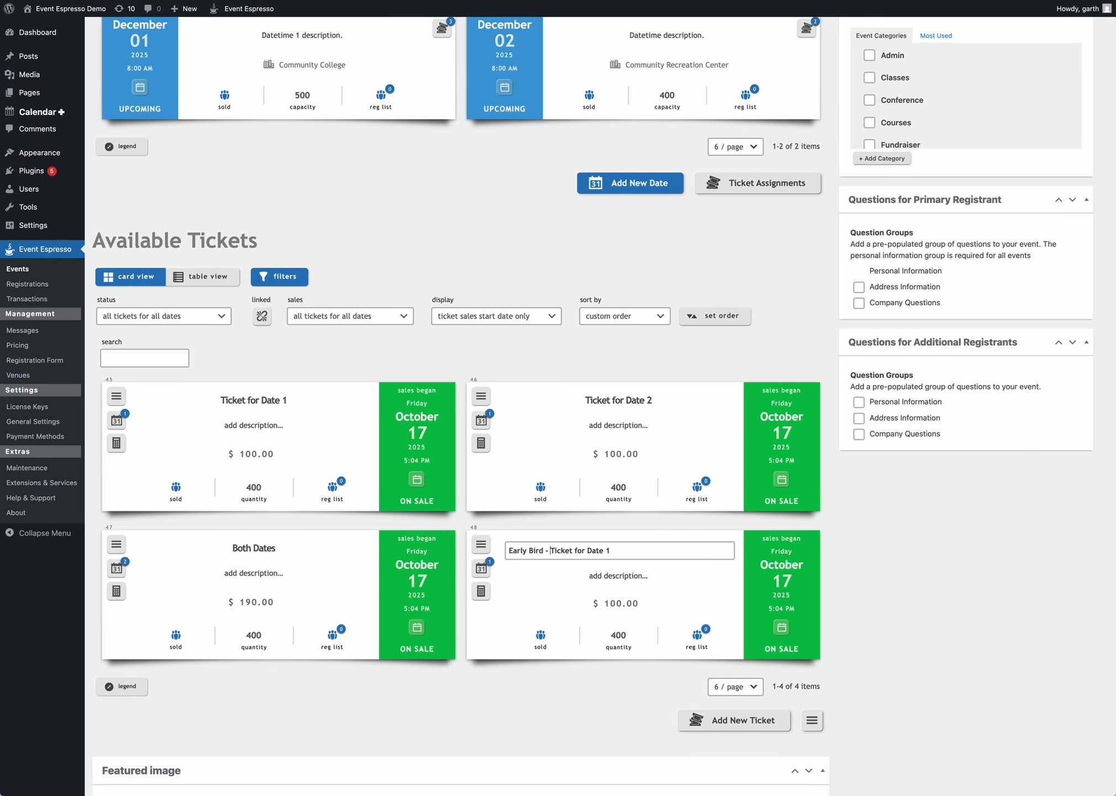
pyautogui.scroll(-1, 701, 582)
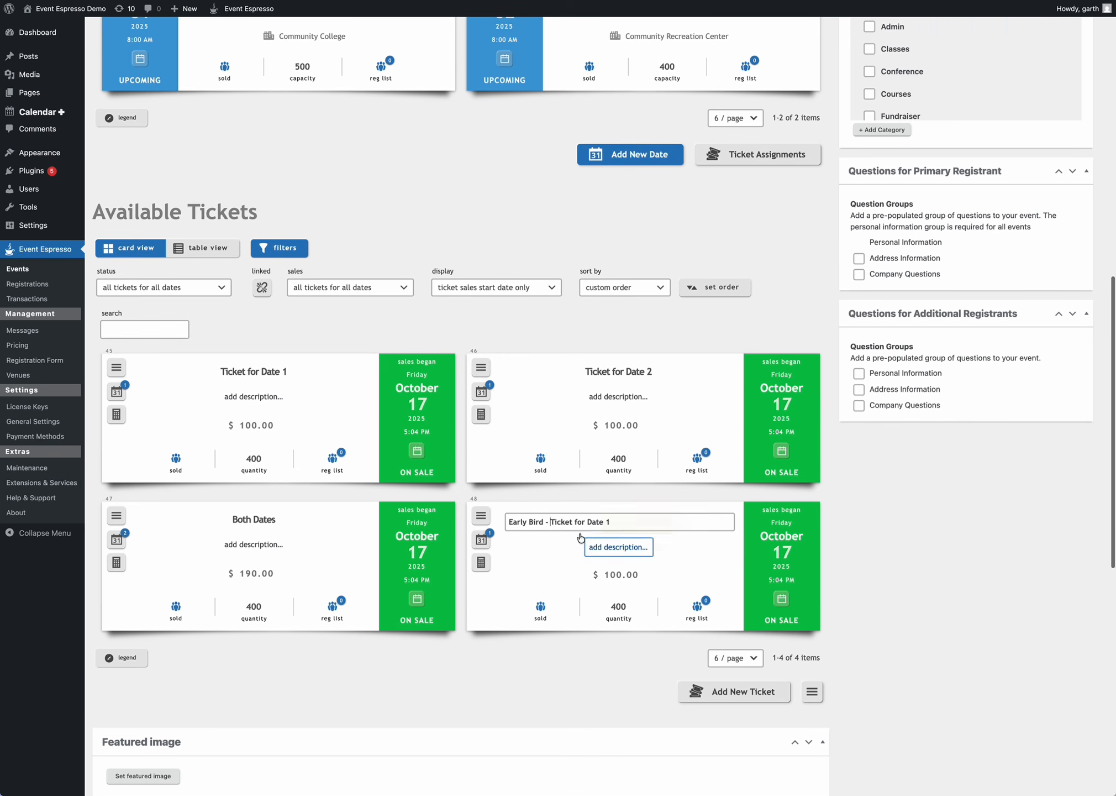
pyautogui.click(573, 494)
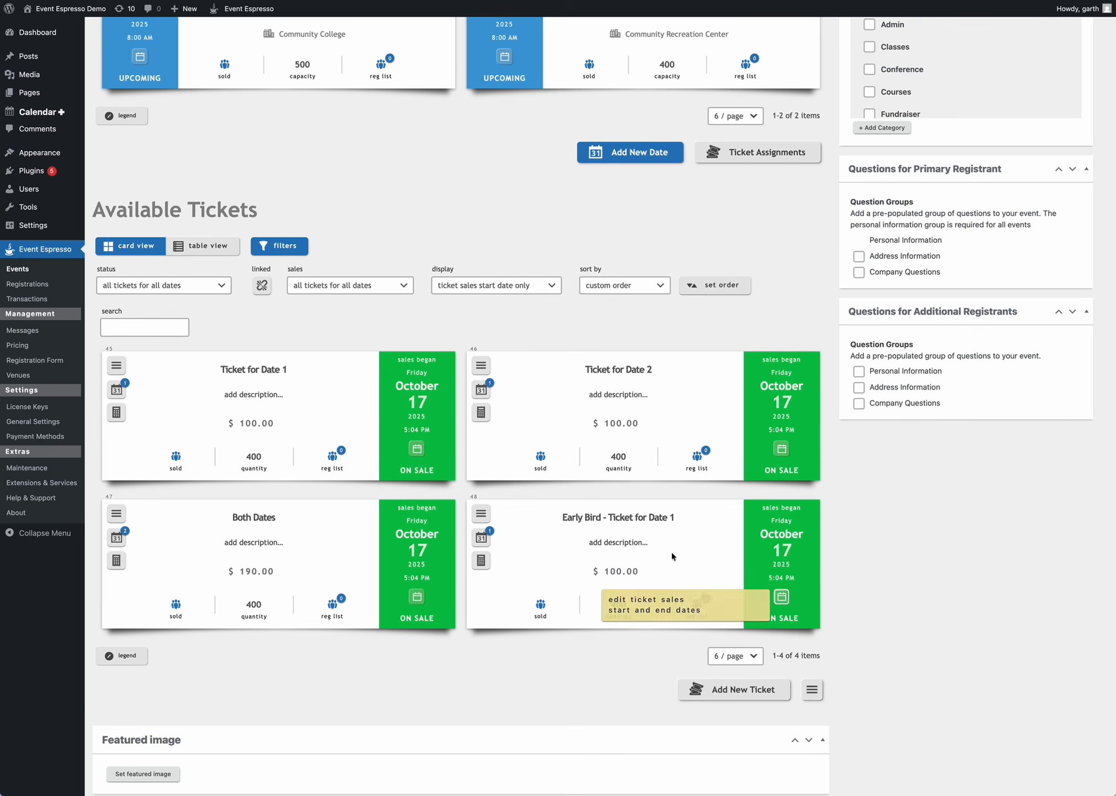
# Set the Early Bird ticket's sale end date to October 24, 2025 and save it.
pyautogui.click(784, 596)
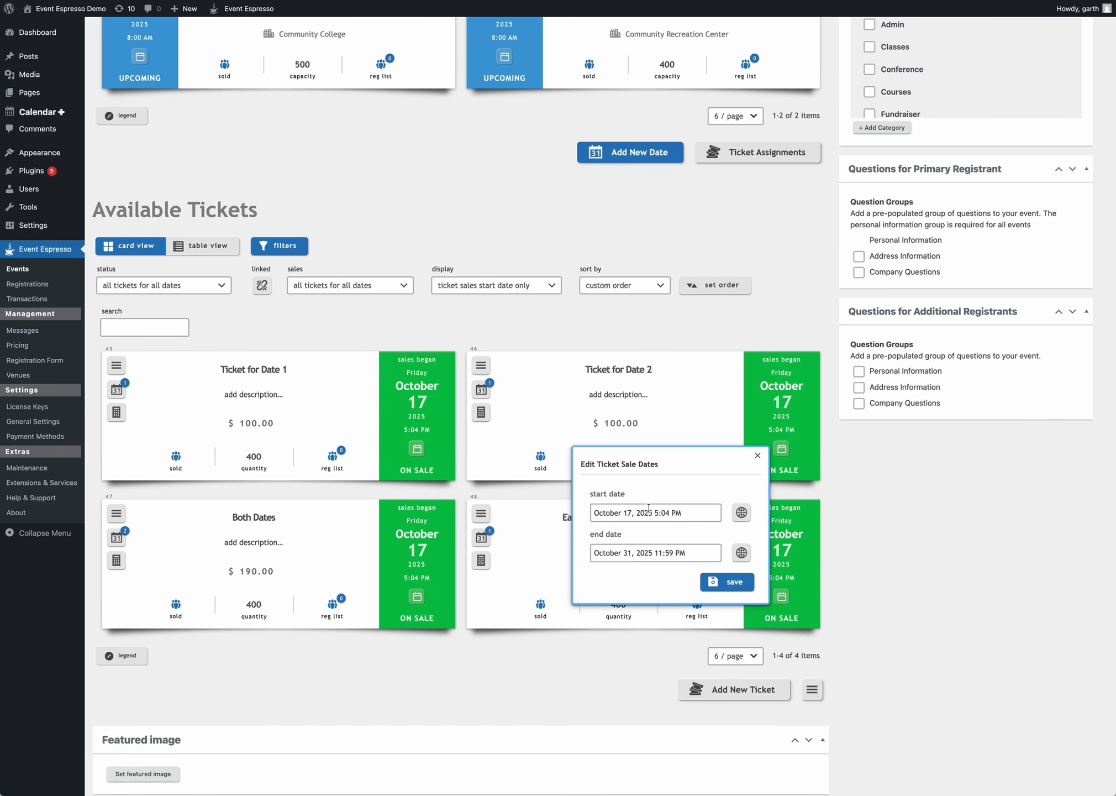
pyautogui.click(650, 553)
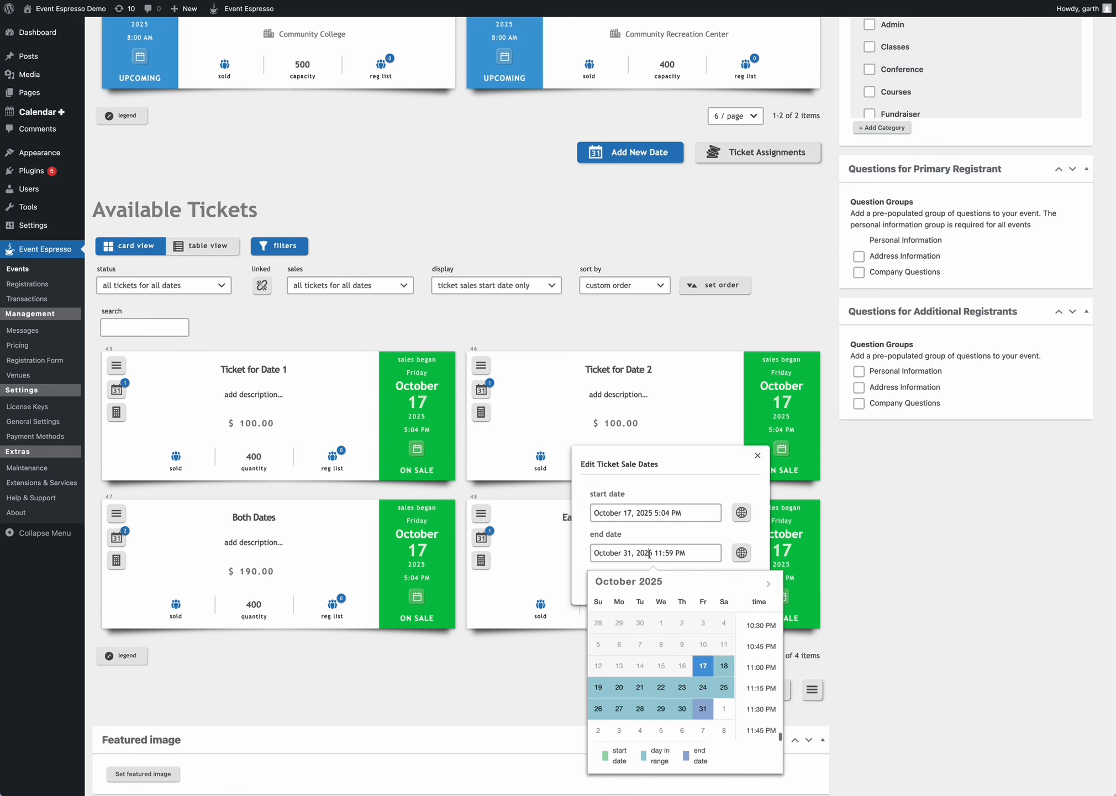
pyautogui.click(704, 688)
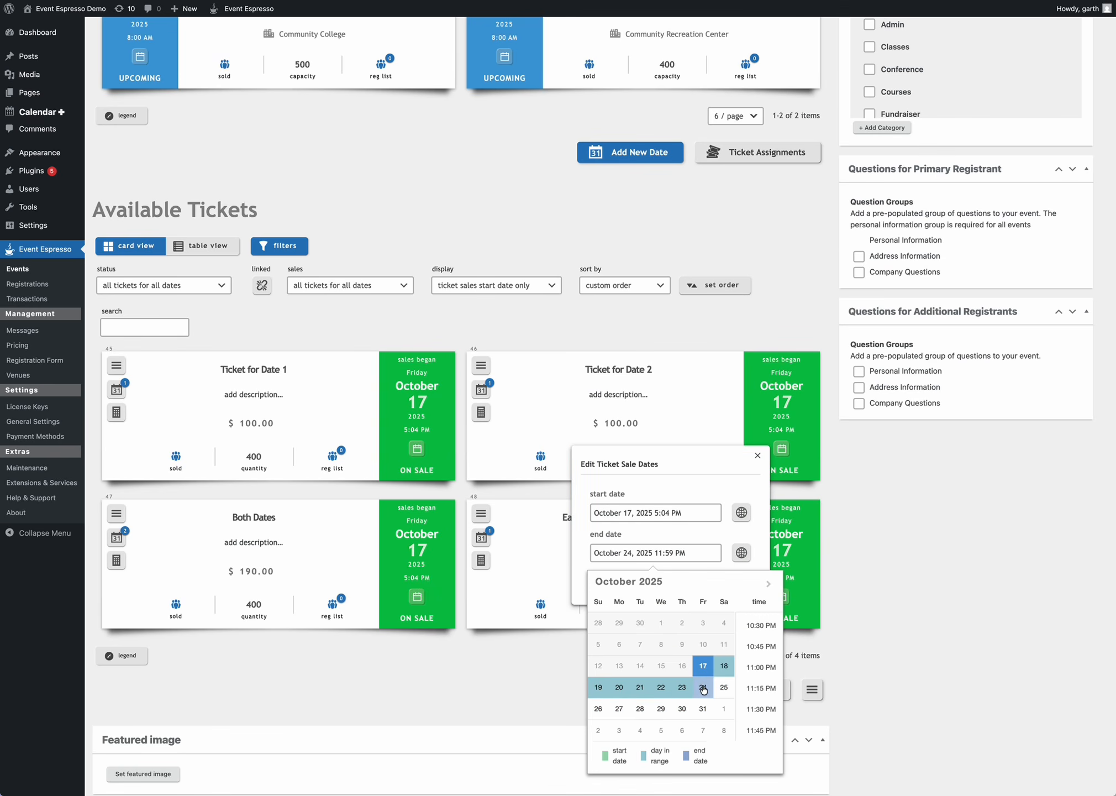
pyautogui.click(685, 553)
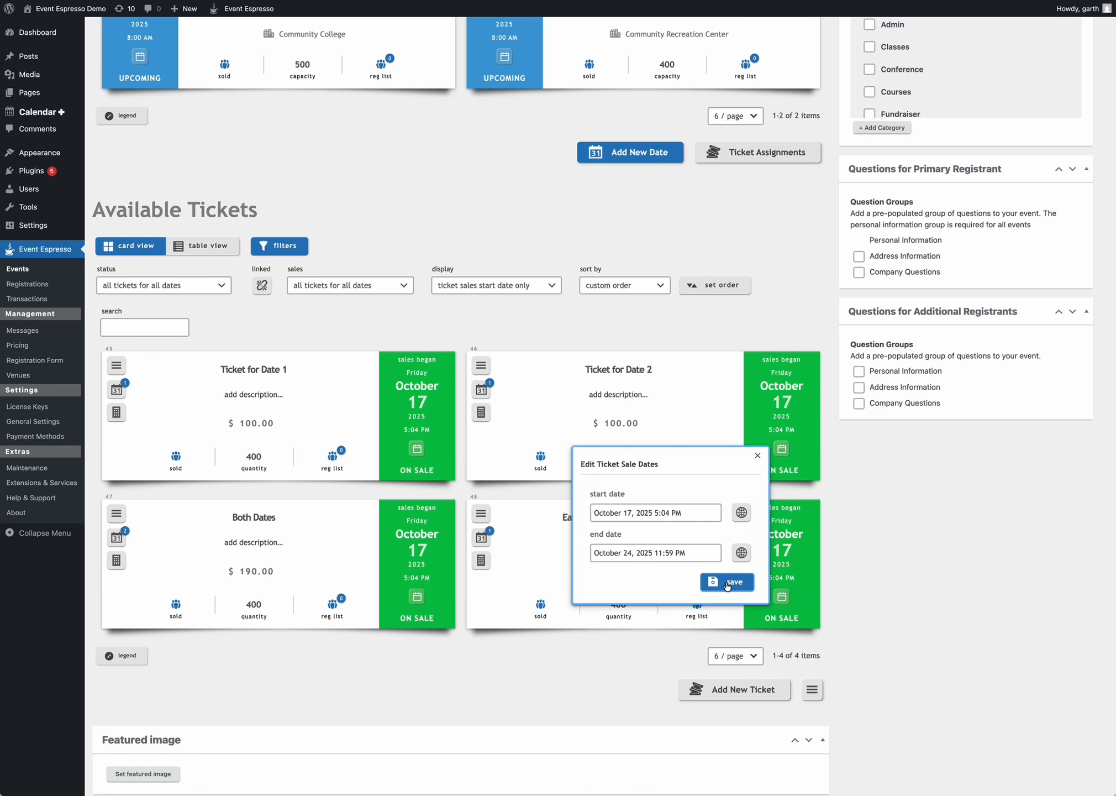
pyautogui.click(729, 583)
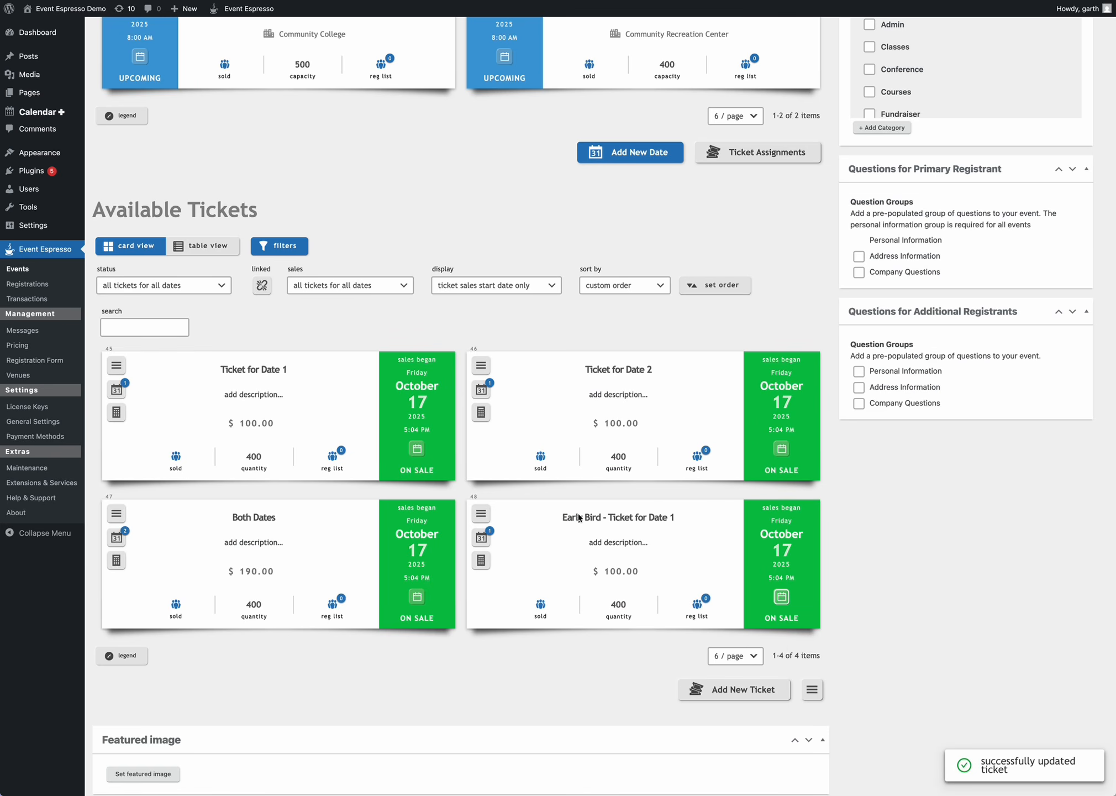
# Set the sale start of the regular Ticket for Date 1 to October 25, 2025 12:00 AM and save it.
pyautogui.click(416, 452)
pyautogui.click(277, 364)
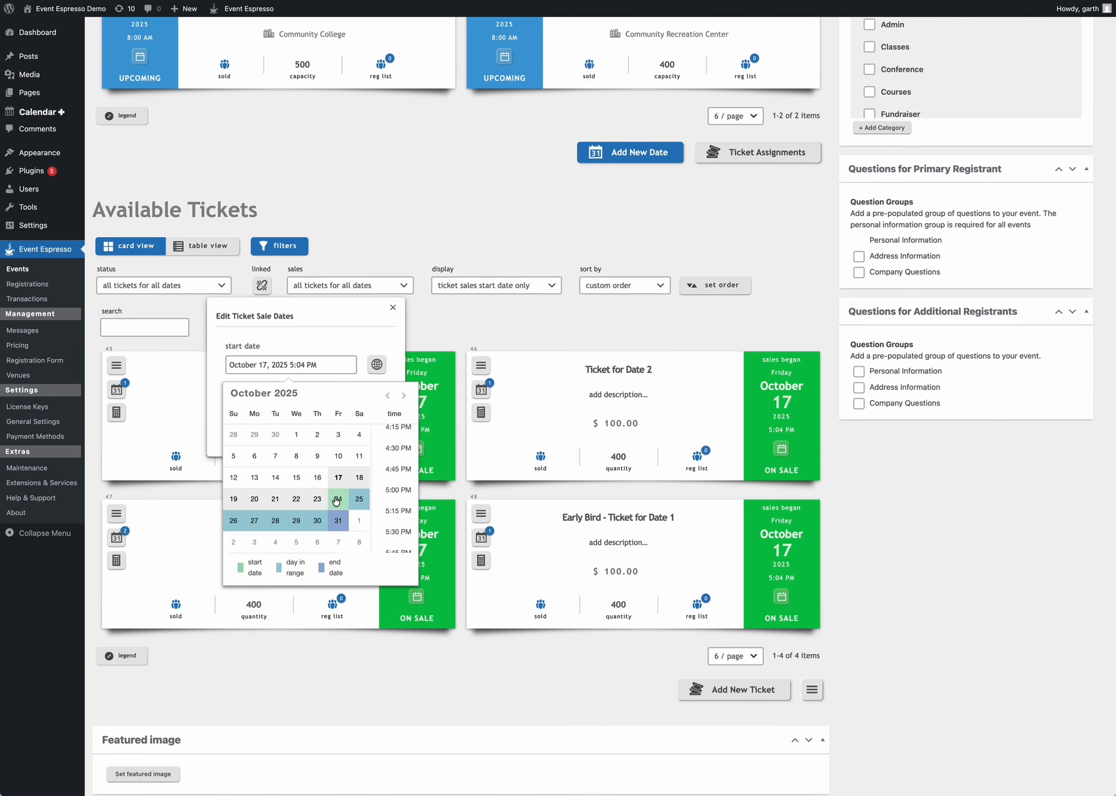
pyautogui.click(359, 498)
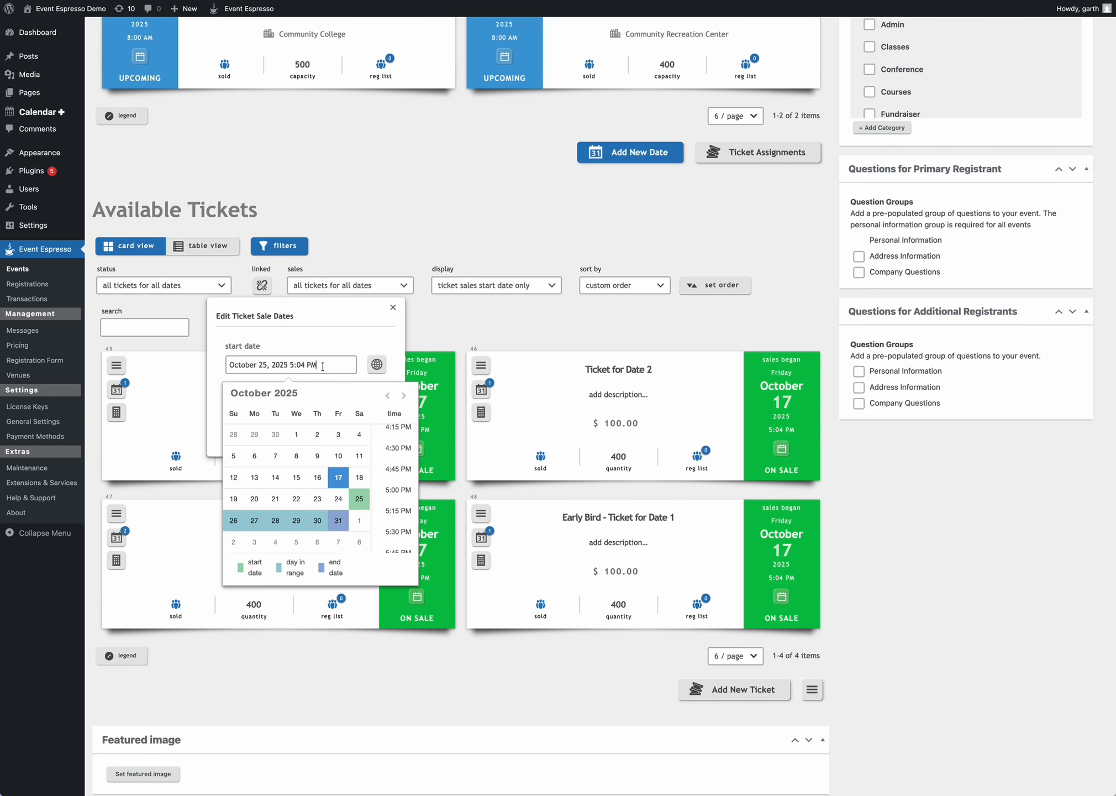
pyautogui.click(358, 347)
pyautogui.click(338, 364)
pyautogui.scroll(20, 387, 464)
pyautogui.click(393, 441)
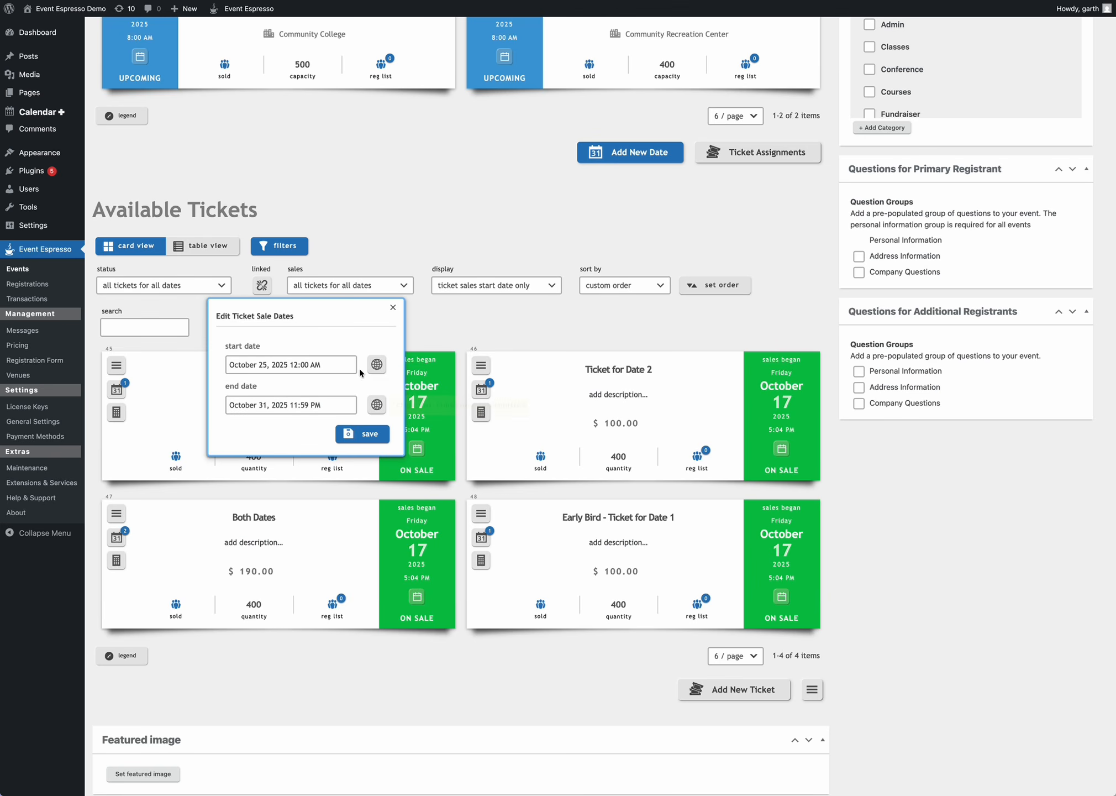
pyautogui.click(368, 434)
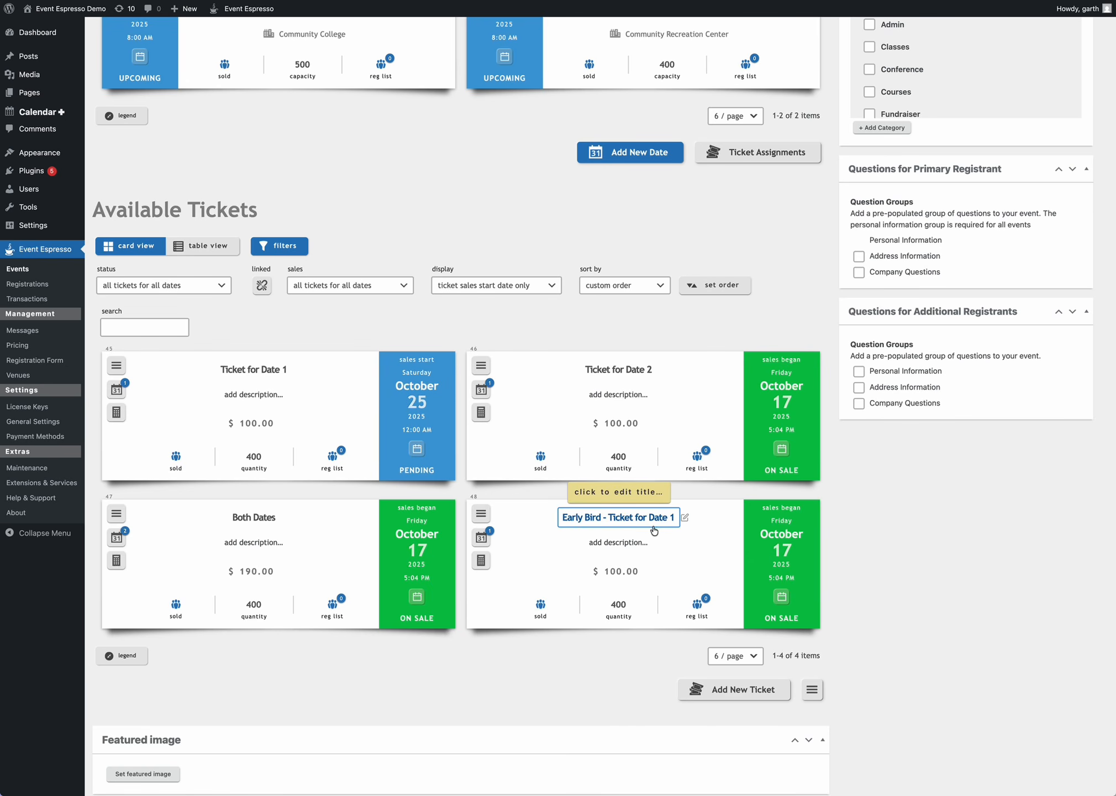
# Set the price of the Early Bird - Ticket for Date 1 ticket to $80.
pyautogui.click(622, 571)
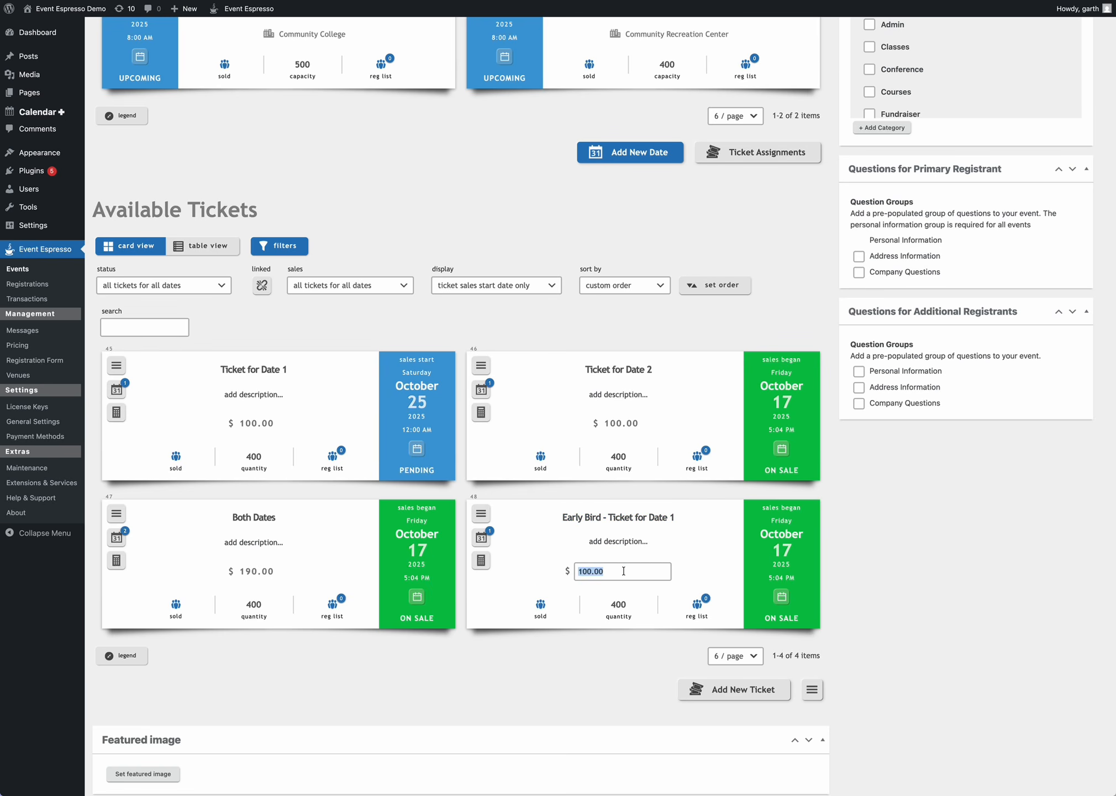
pyautogui.write('80')
pyautogui.press('Return')
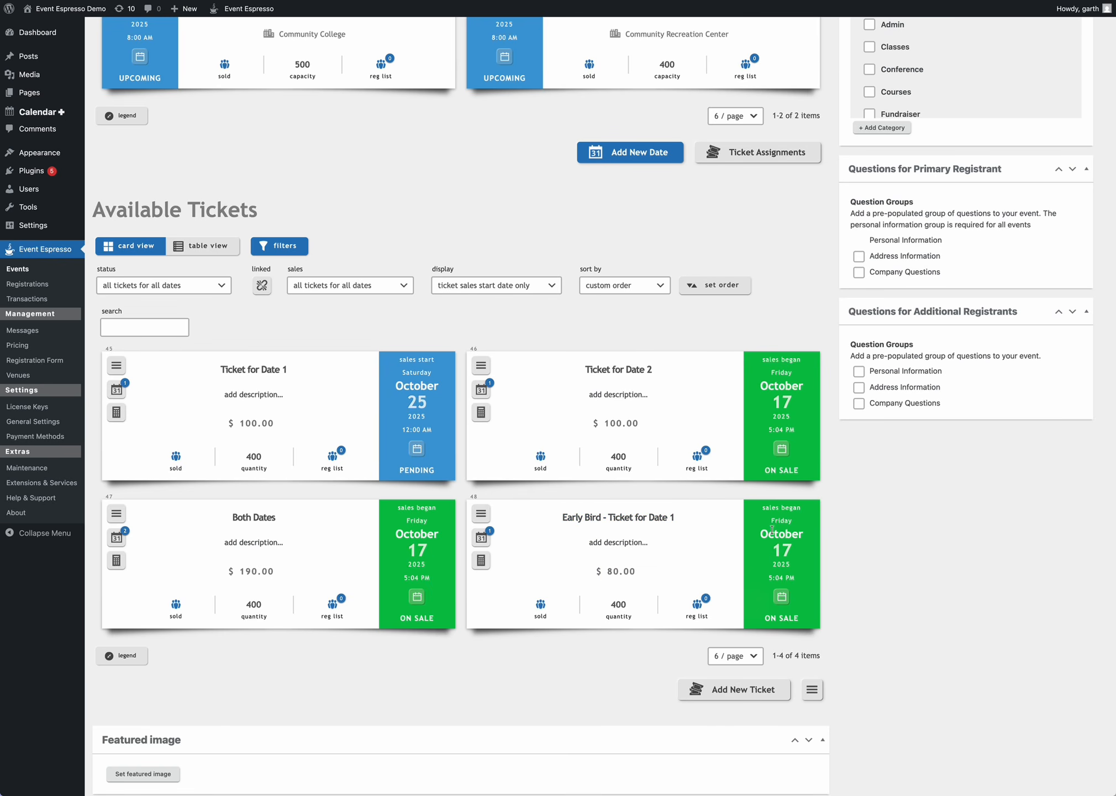
# Update the event and open its published page beside the editor to view the ticket selector.
pyautogui.scroll(15, 978, 298)
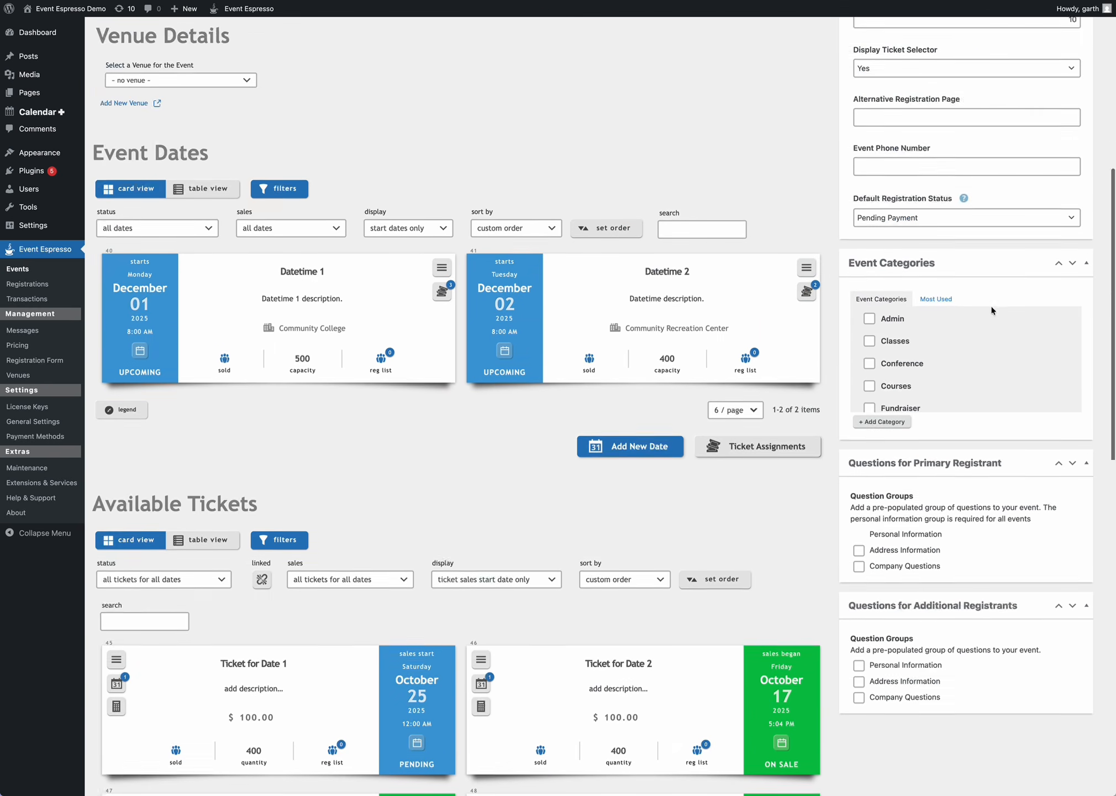
pyautogui.click(1050, 352)
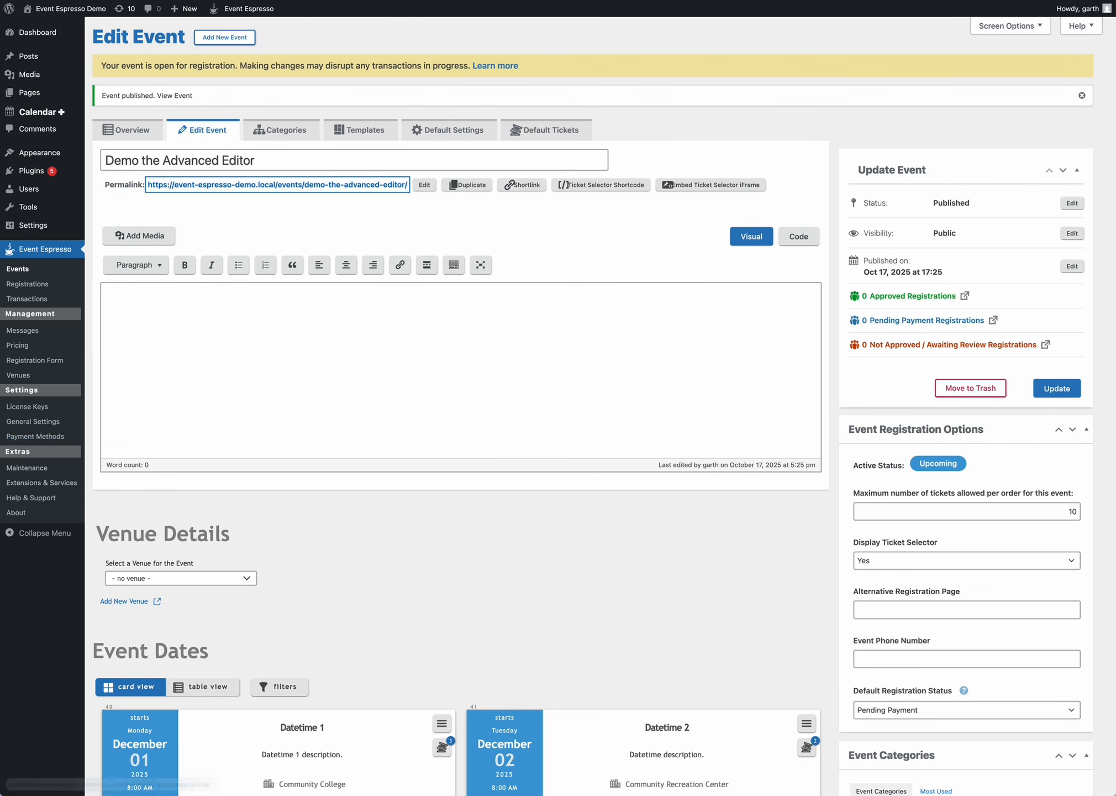
pyautogui.moveTo(1, 451); pyautogui.dragTo(1039, 443)
pyautogui.scroll(-20, 828, 463)
pyautogui.scroll(4, 827, 460)
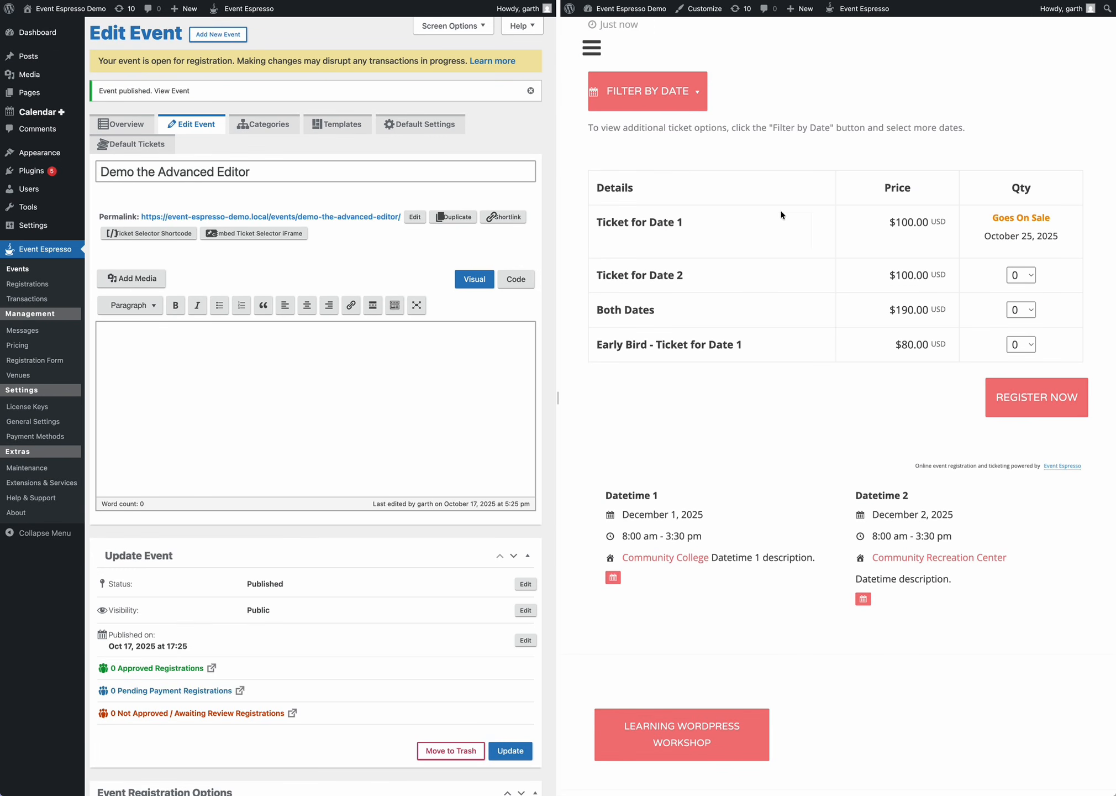
# Set a custom ticket order that puts the Early Bird - Ticket for Date 1 ticket first, and submit it.
pyautogui.scroll(-15, 379, 370)
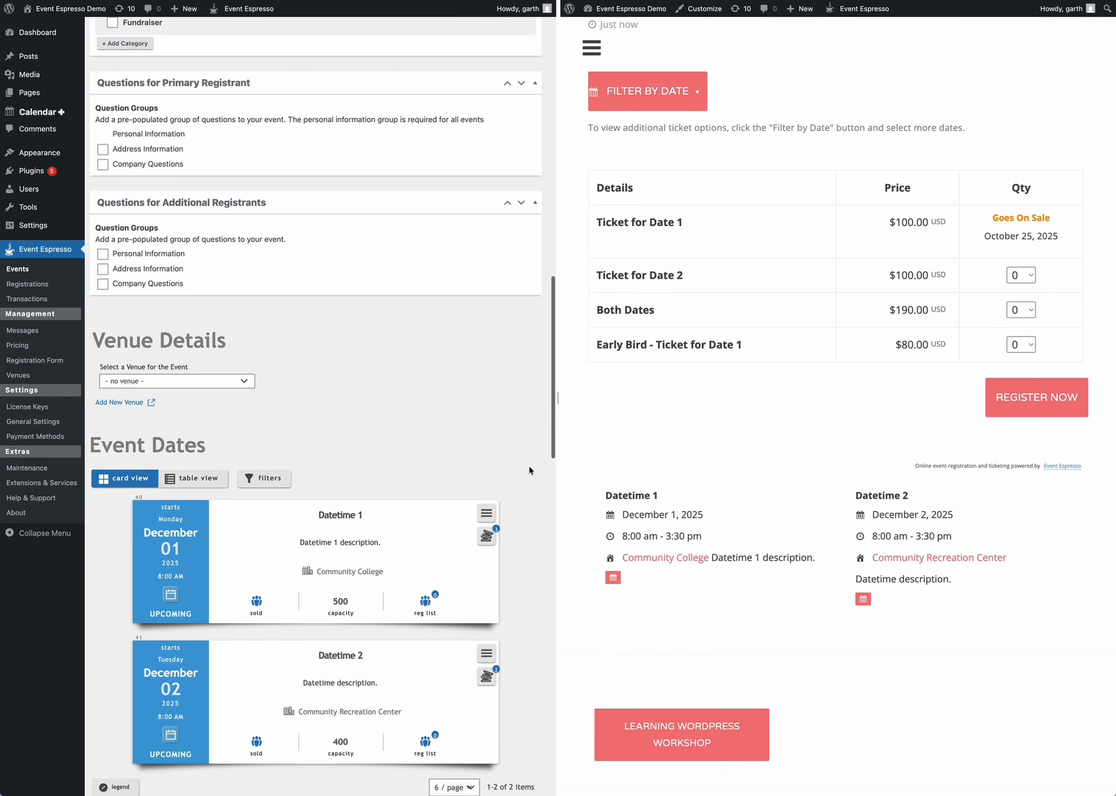
pyautogui.scroll(-1, 504, 456)
pyautogui.moveTo(560, 469); pyautogui.dragTo(672, 468)
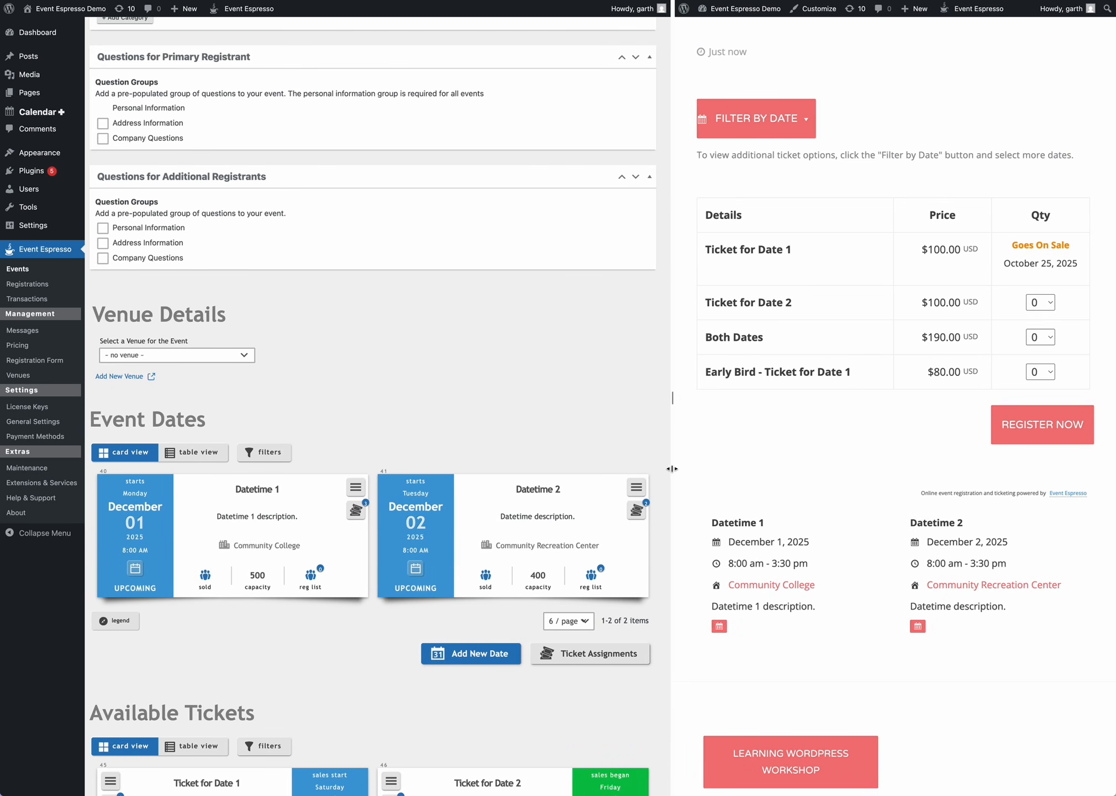
pyautogui.scroll(-9, 425, 371)
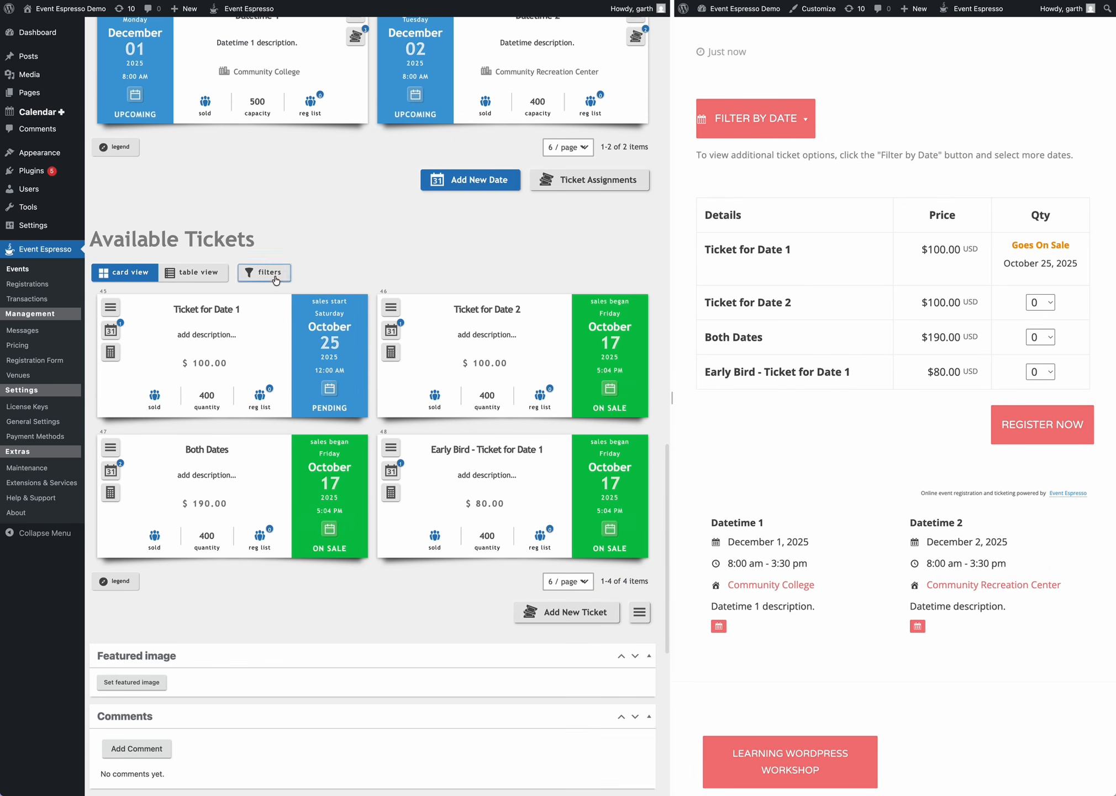
pyautogui.click(276, 273)
pyautogui.click(252, 349)
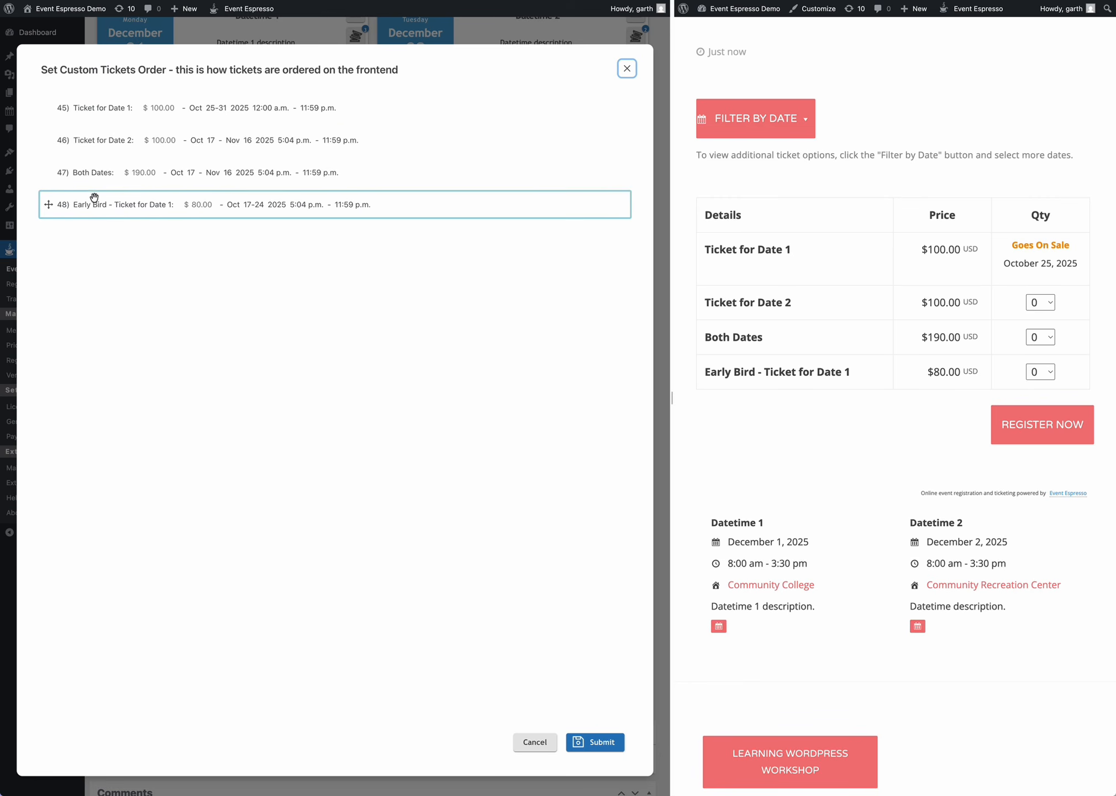
pyautogui.moveTo(88, 203); pyautogui.dragTo(88, 102)
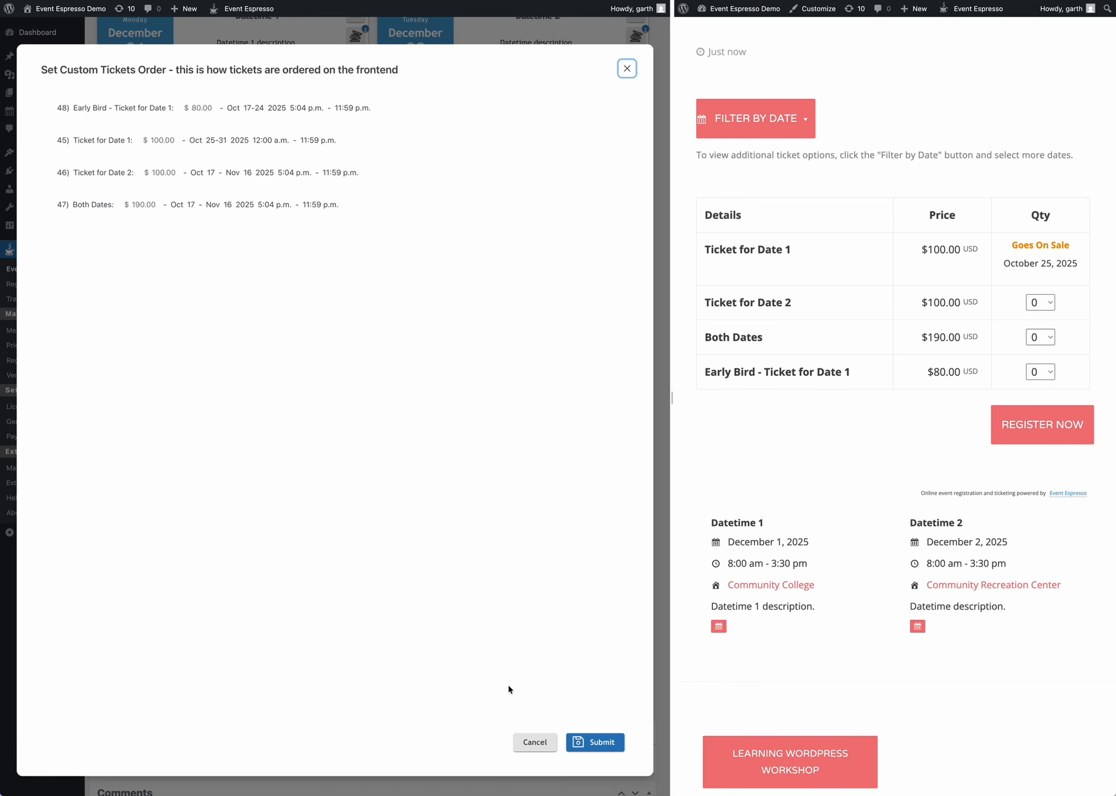
pyautogui.click(597, 743)
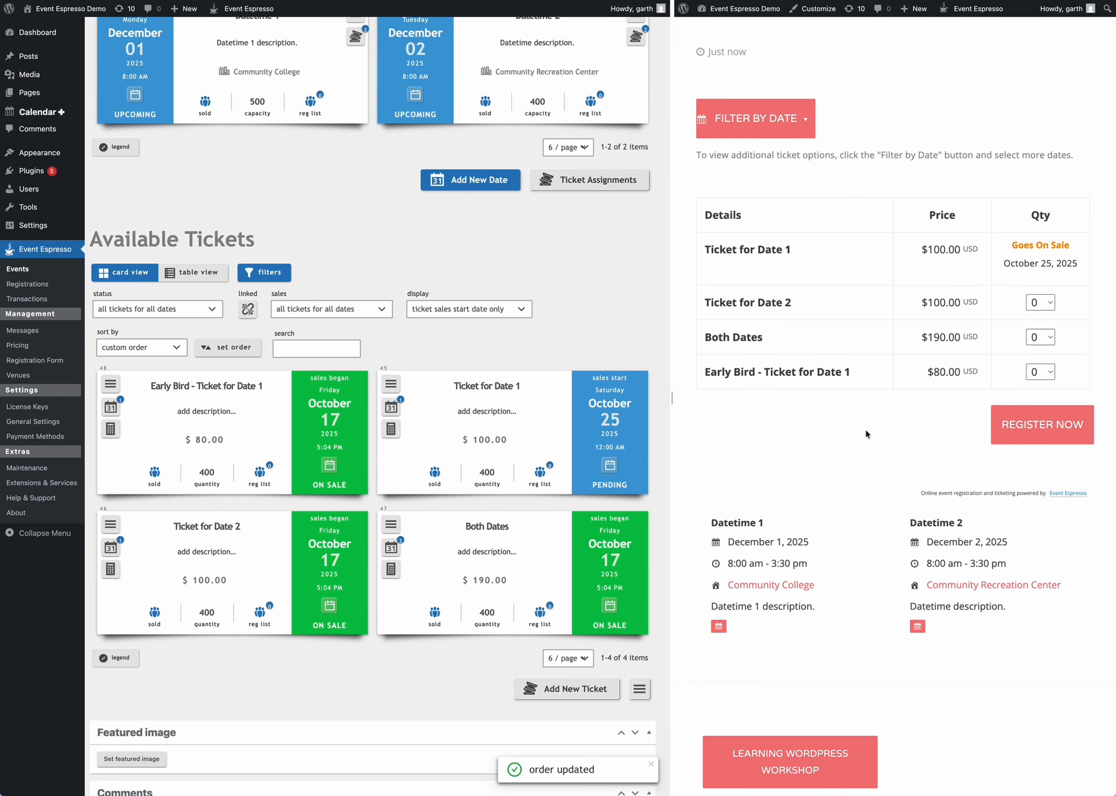
# Reload the published event page and check the order of the Early Bird and regular Date 1 tickets.
pyautogui.press('super+r')
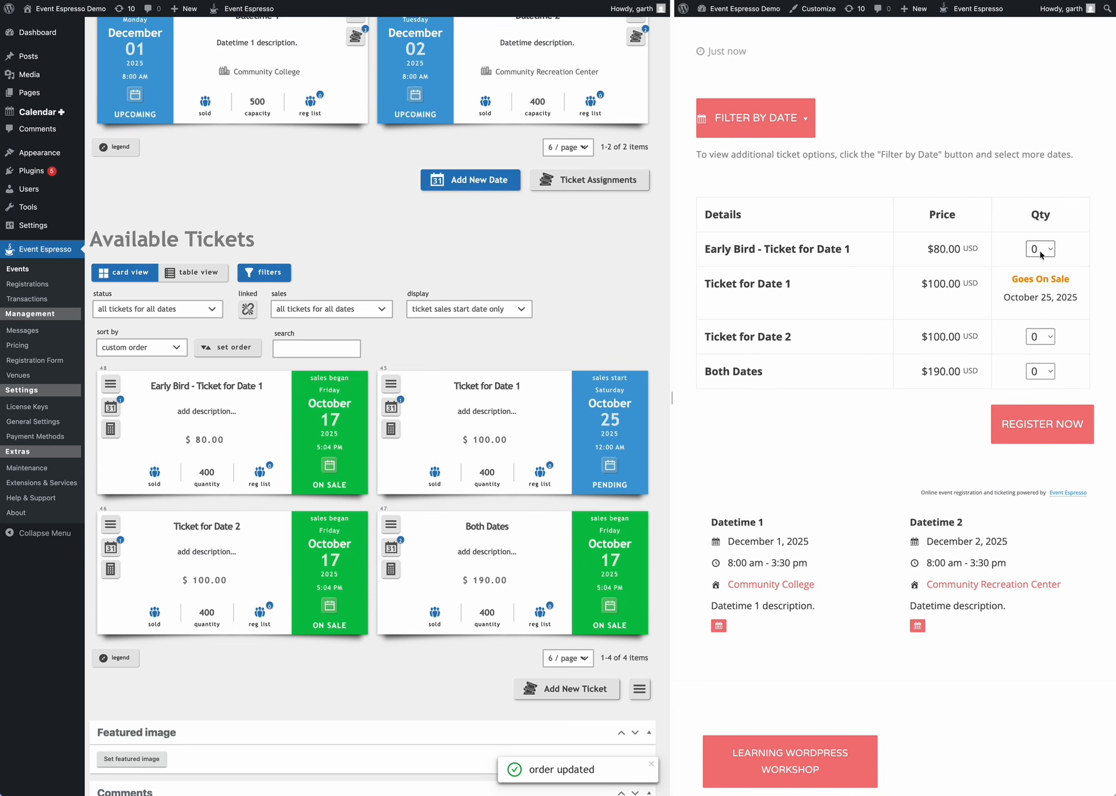
pyautogui.moveTo(720, 283); pyautogui.dragTo(787, 283)
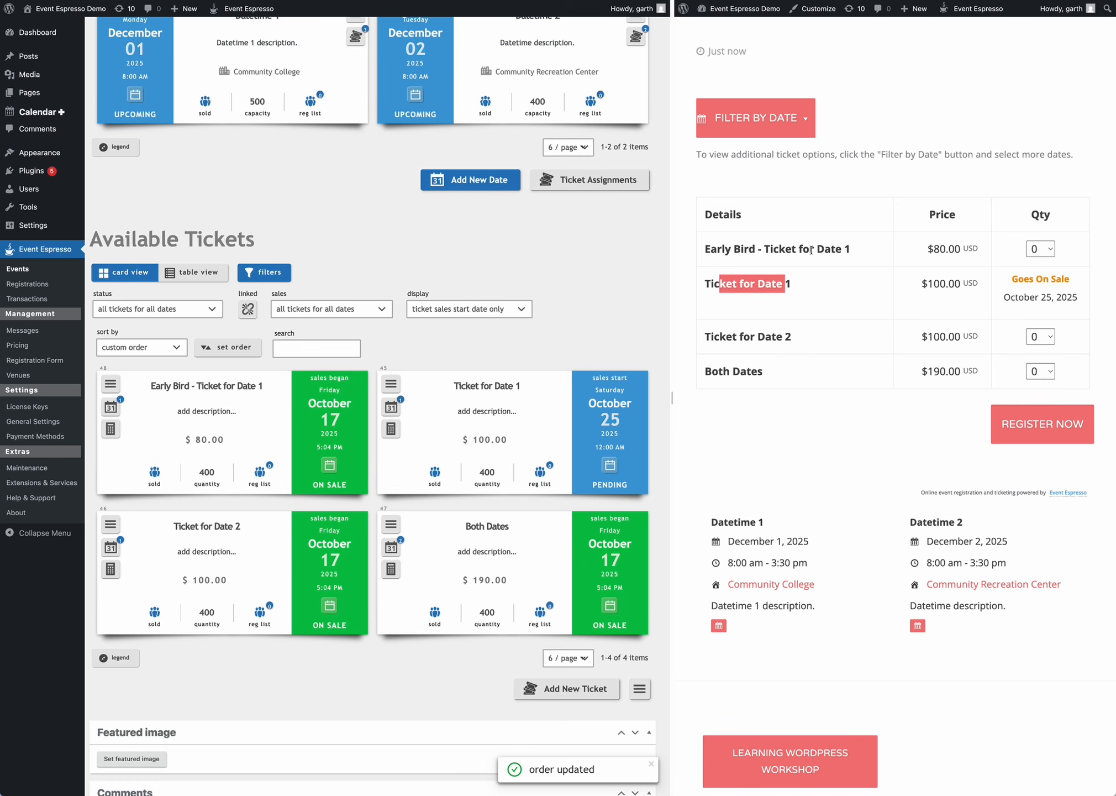
pyautogui.moveTo(739, 249); pyautogui.dragTo(821, 252)
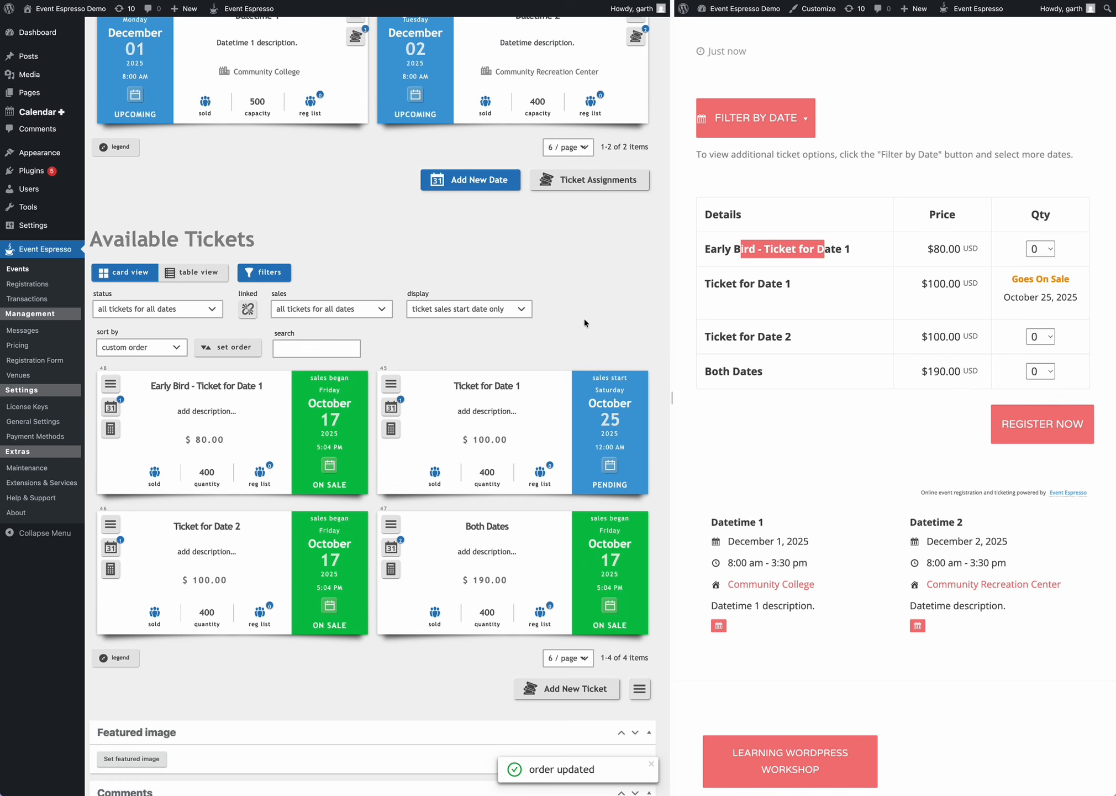
pyautogui.scroll(-1, 569, 313)
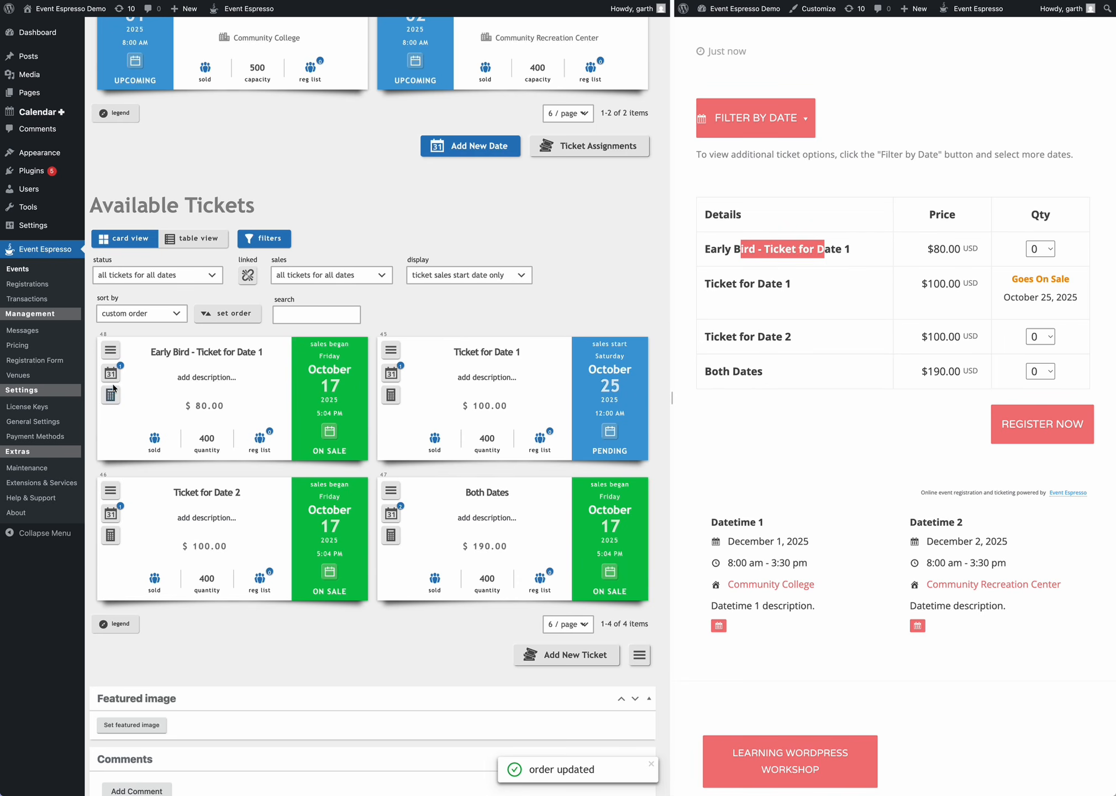
pyautogui.click(110, 349)
pyautogui.click(307, 661)
pyautogui.click(390, 490)
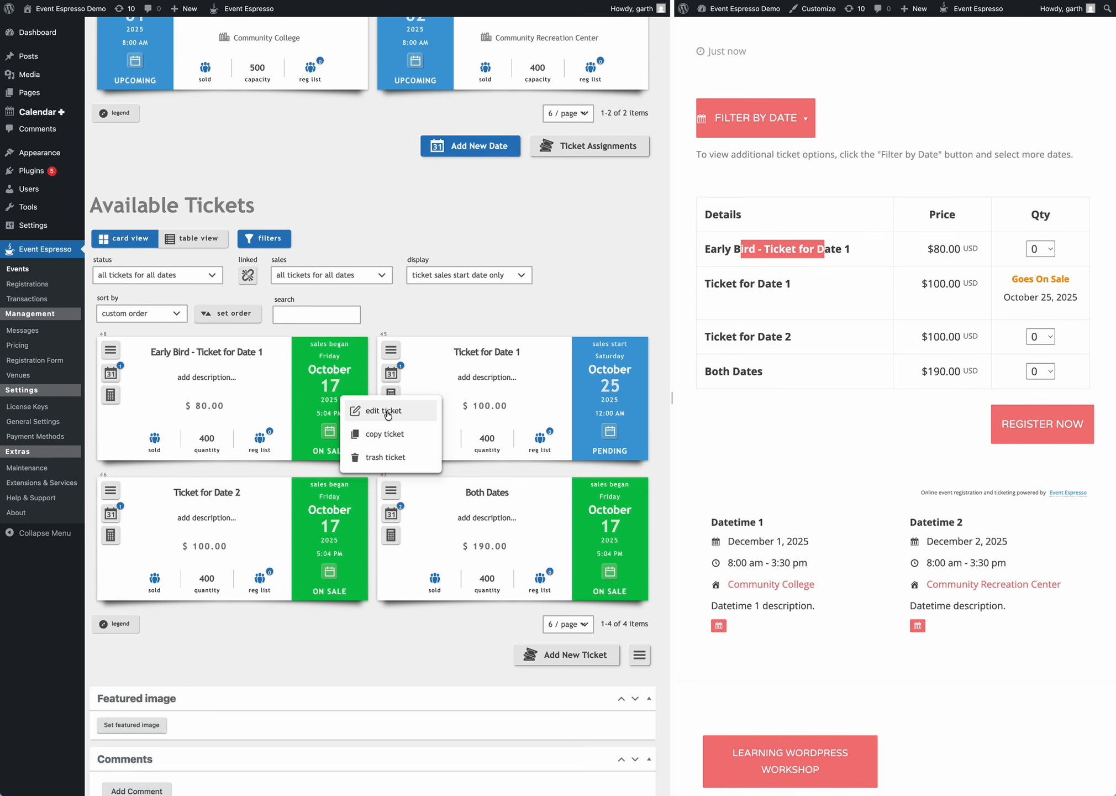
pyautogui.click(499, 623)
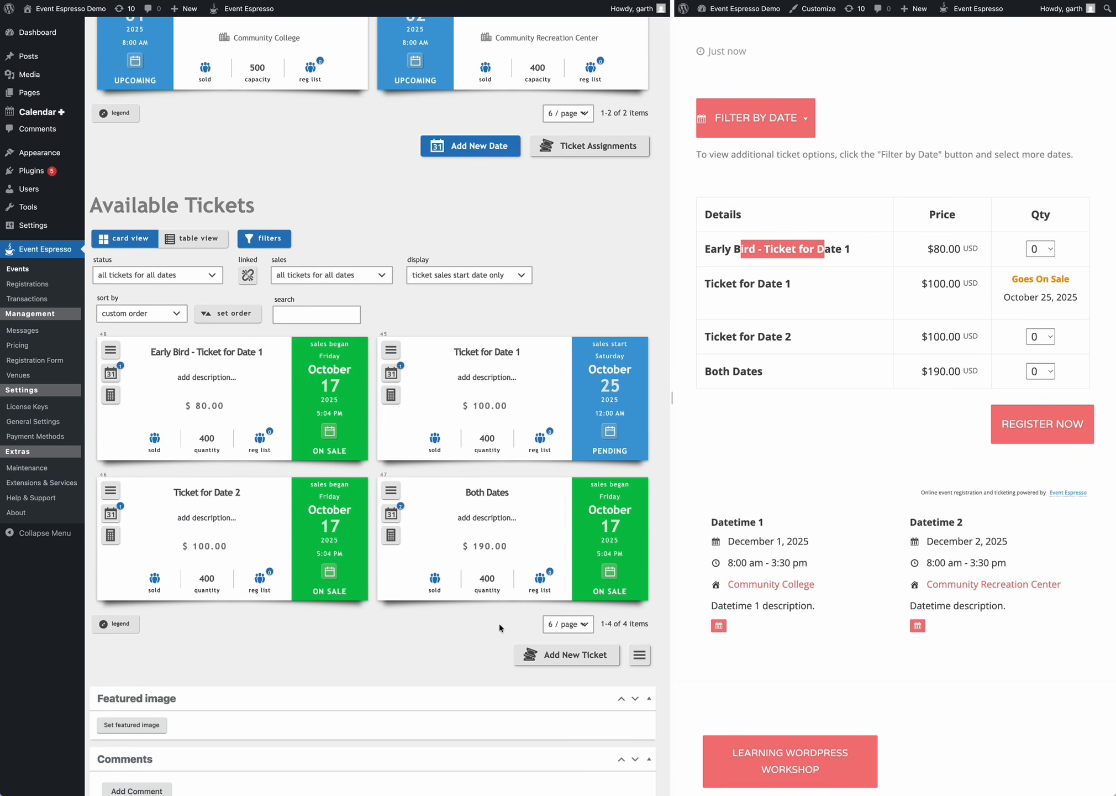
# Copy the Both Dates ticket and rename the copy "Graduated Pricing Both Dates".
pyautogui.click(390, 491)
pyautogui.click(387, 432)
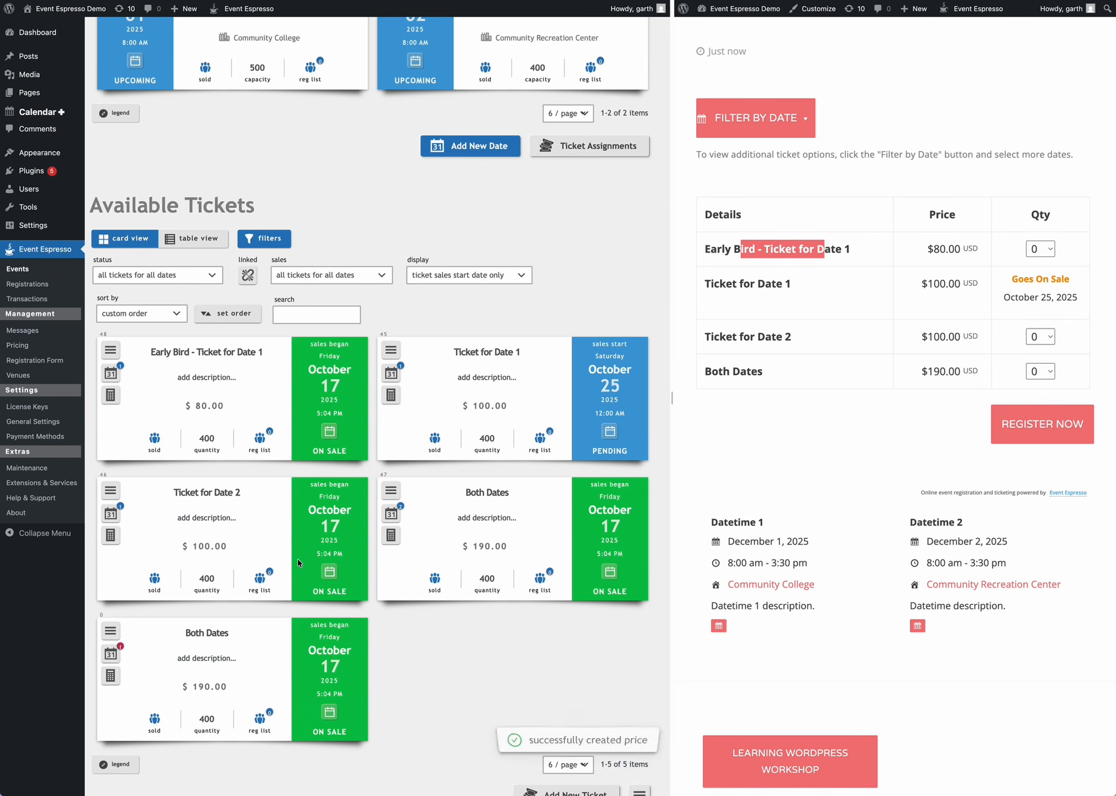
pyautogui.scroll(-3, 299, 554)
pyautogui.click(208, 542)
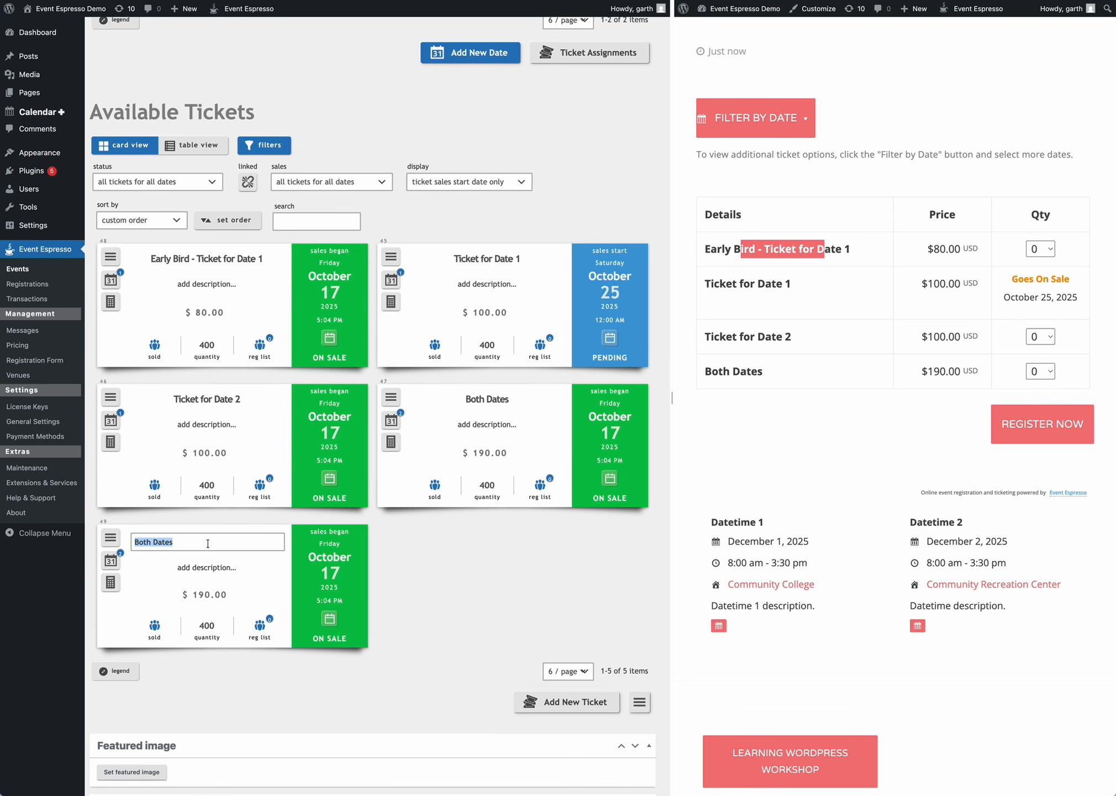
pyautogui.write('Graduated Pricing Both Datew')
pyautogui.press('Return')
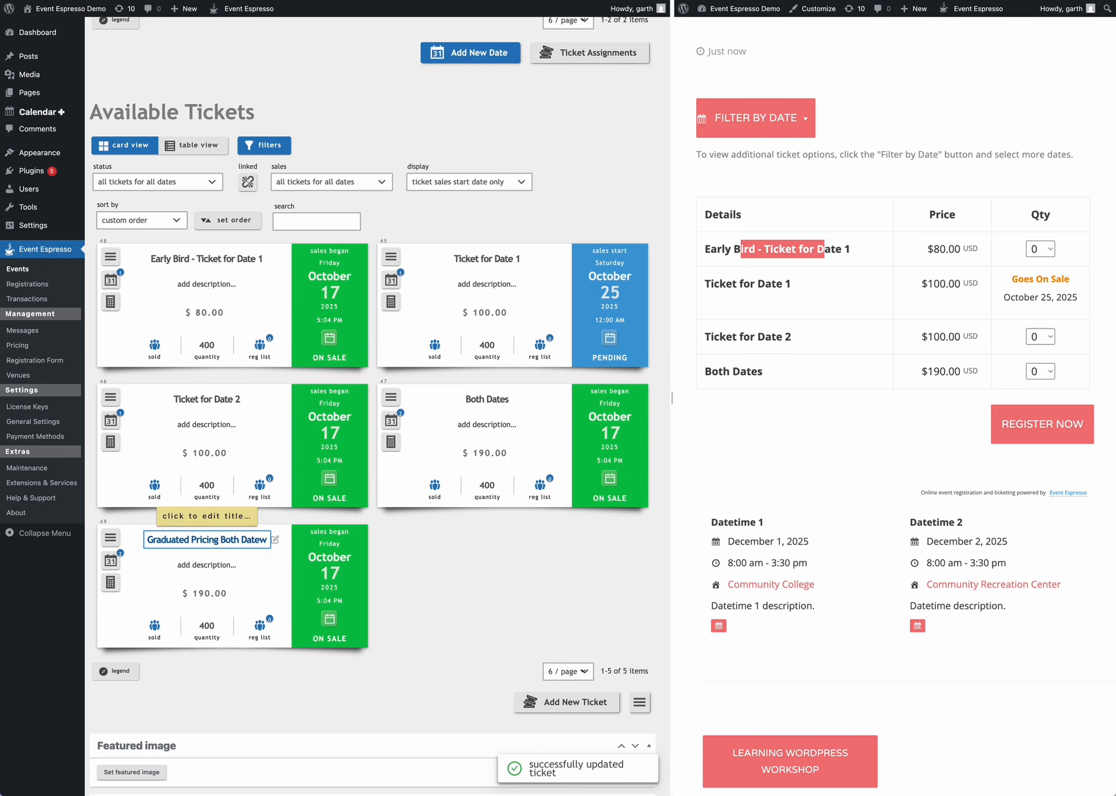
pyautogui.click(251, 542)
pyautogui.press('BackSpace')
pyautogui.press('BackSpace')
pyautogui.press('BackSpace')
pyautogui.write('s')
pyautogui.press('Return')
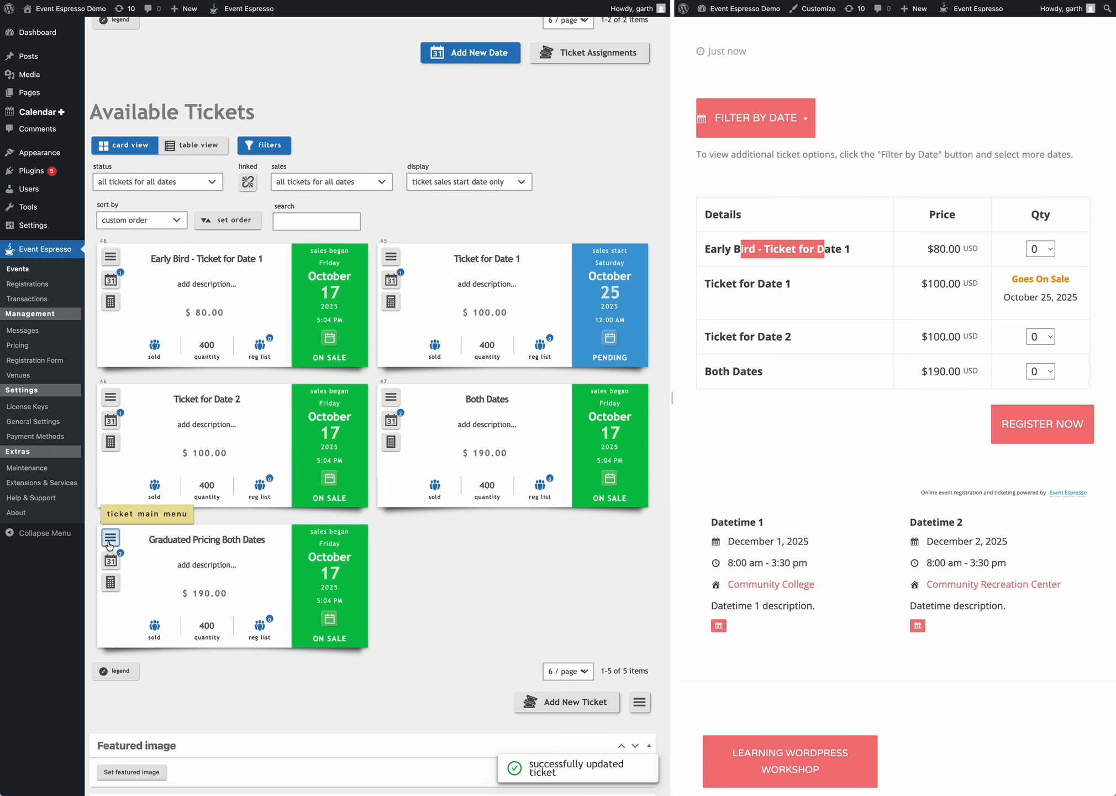
# Open the Graduated Pricing Both Dates ticket for editing and set its number of uses to 2.
pyautogui.click(110, 537)
pyautogui.click(172, 514)
pyautogui.moveTo(257, 200); pyautogui.dragTo(318, 201)
pyautogui.click(311, 315)
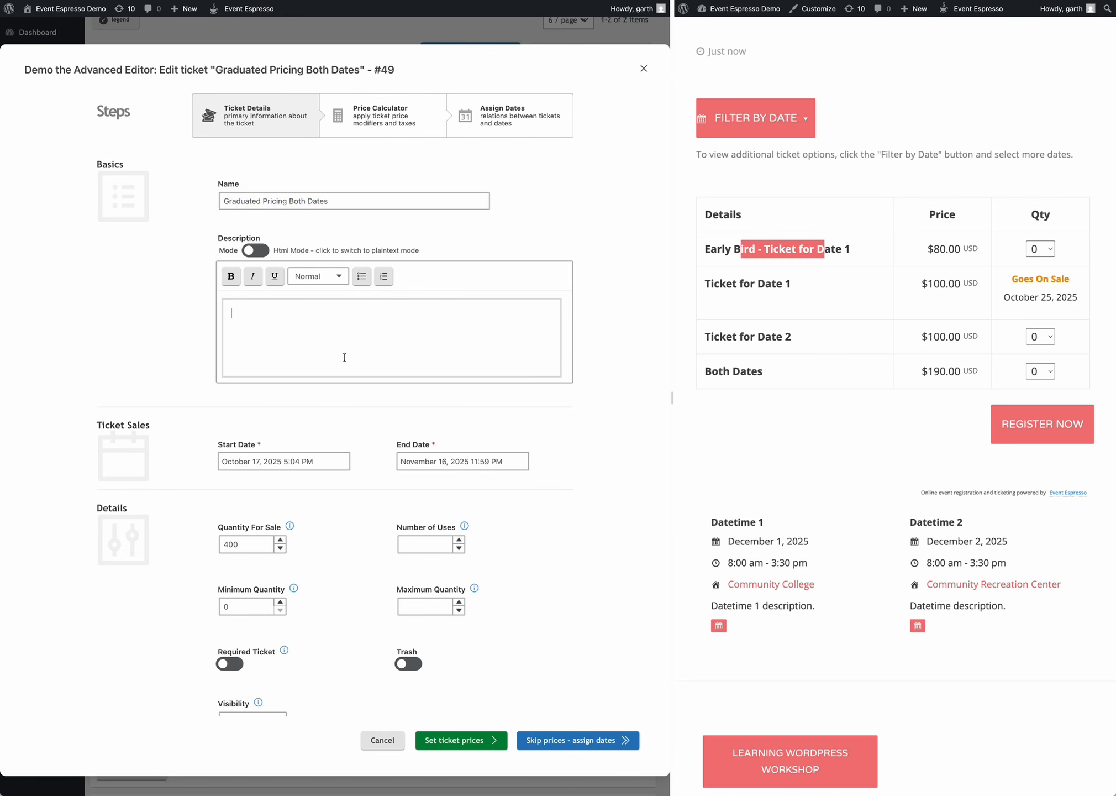
pyautogui.scroll(-1, 345, 353)
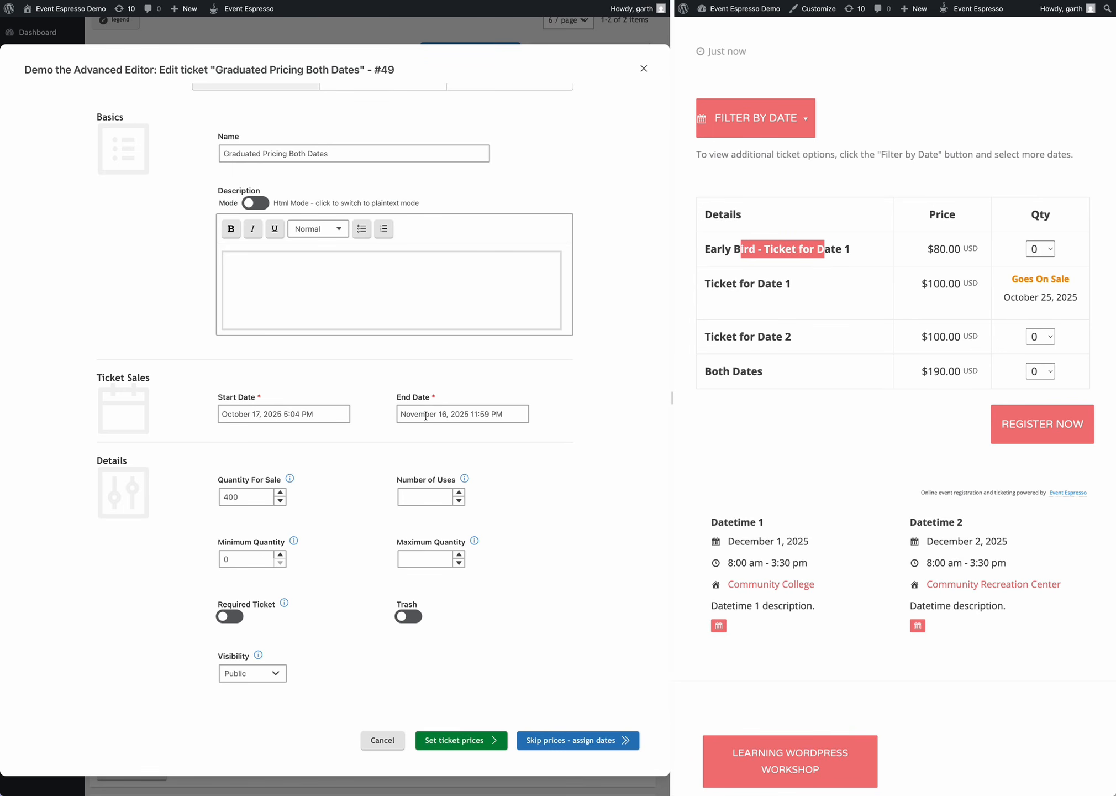
pyautogui.click(460, 492)
pyautogui.click(460, 492)
pyautogui.click(362, 520)
pyautogui.click(268, 153)
pyautogui.moveTo(238, 153); pyautogui.dragTo(282, 154)
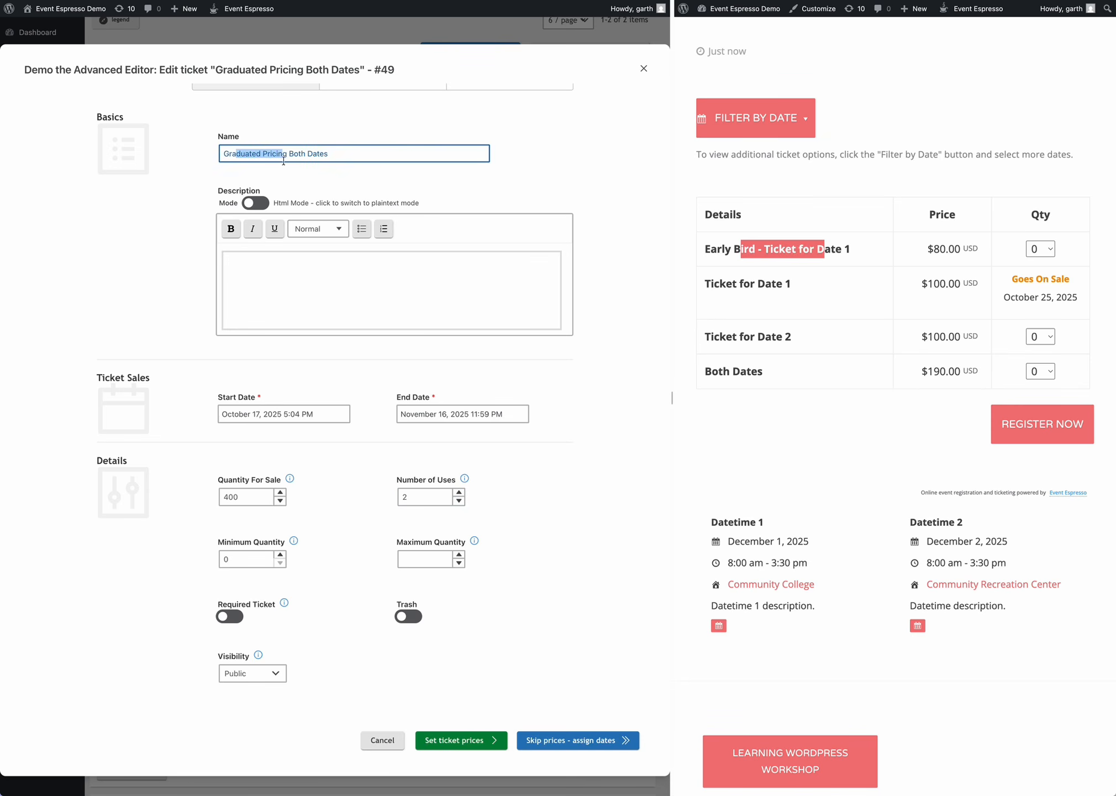
# Set the Graduated Pricing ticket's minimum quantity to 5 and its maximum quantity to 10.
pyautogui.click(332, 508)
pyautogui.click(281, 554)
pyautogui.click(281, 555)
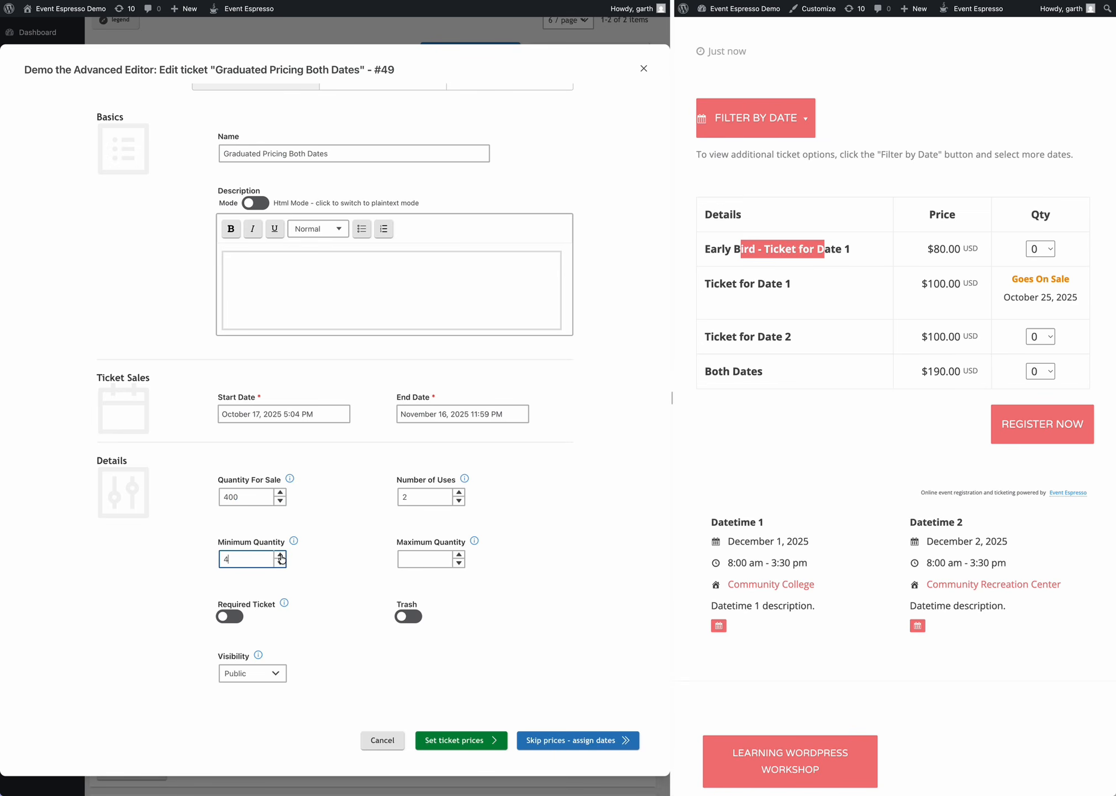
pyautogui.click(460, 555)
pyautogui.click(459, 555)
pyautogui.click(459, 555)
pyautogui.click(459, 555)
pyautogui.click(459, 555)
pyautogui.click(459, 555)
pyautogui.click(459, 555)
pyautogui.click(281, 555)
pyautogui.click(326, 545)
# Switch the Graduated Pricing ticket's Required Ticket option on and back off.
pyautogui.scroll(-1, 319, 545)
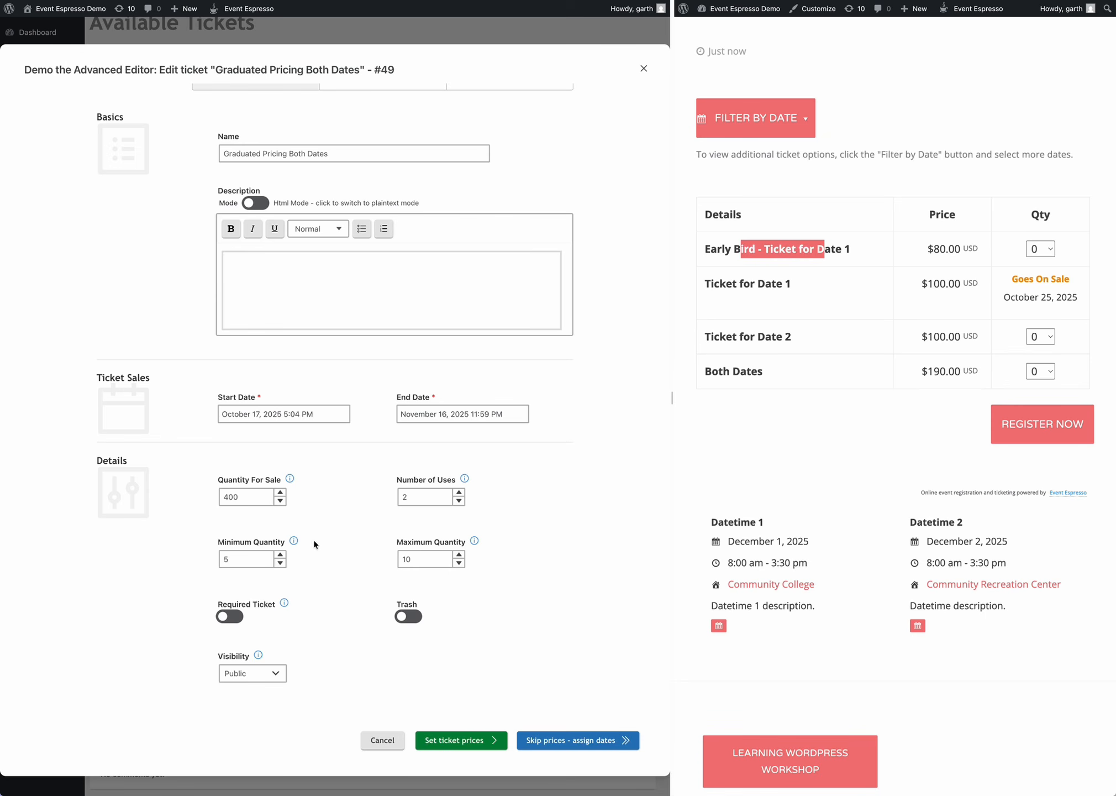
pyautogui.scroll(-2, 304, 625)
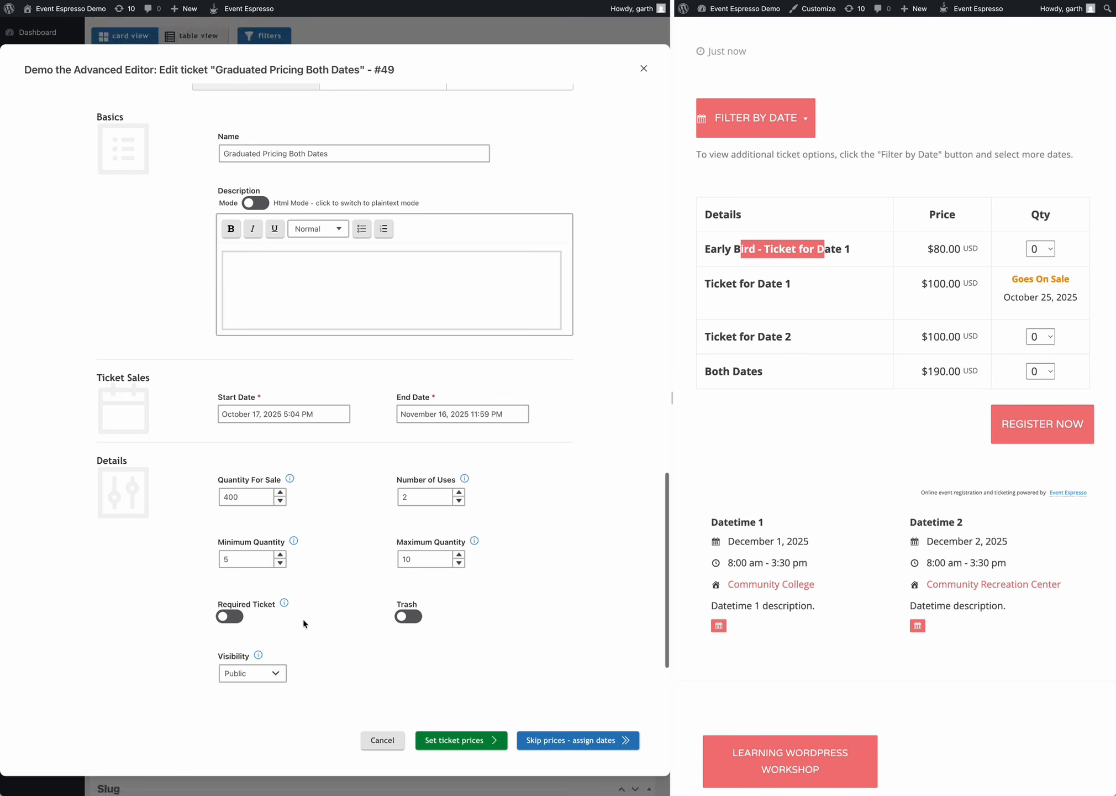
pyautogui.click(236, 617)
pyautogui.click(236, 617)
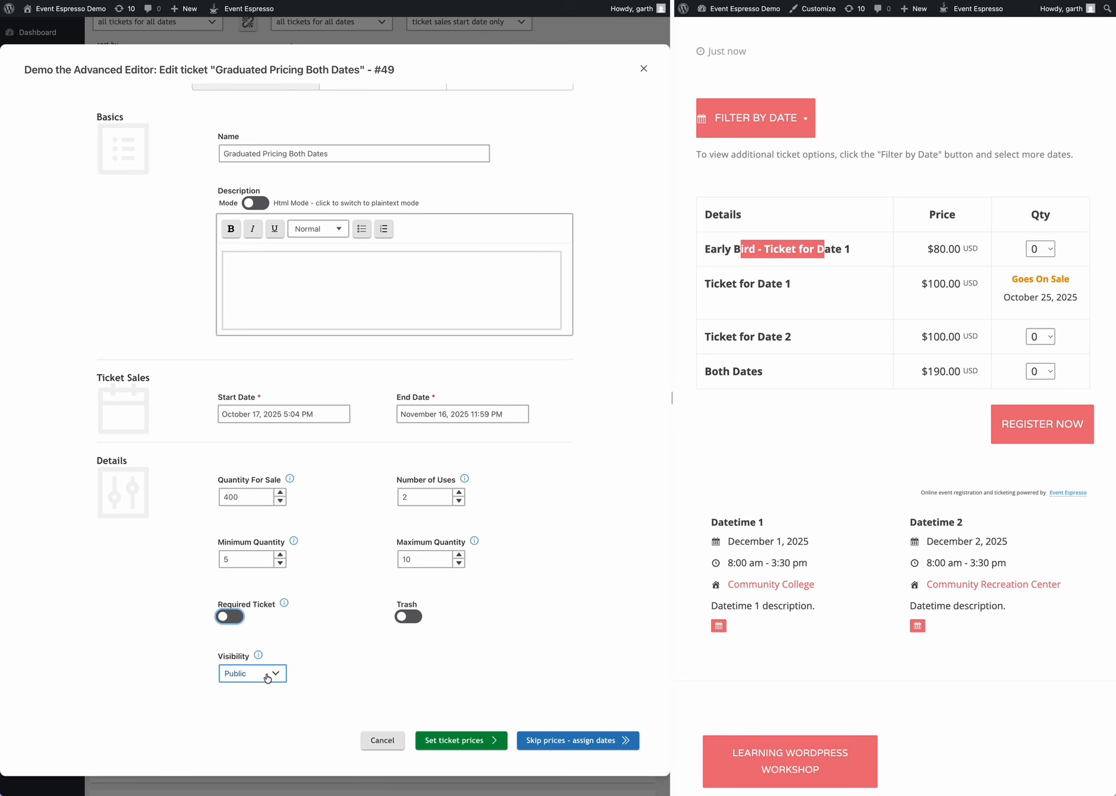
pyautogui.scroll(-2, 298, 639)
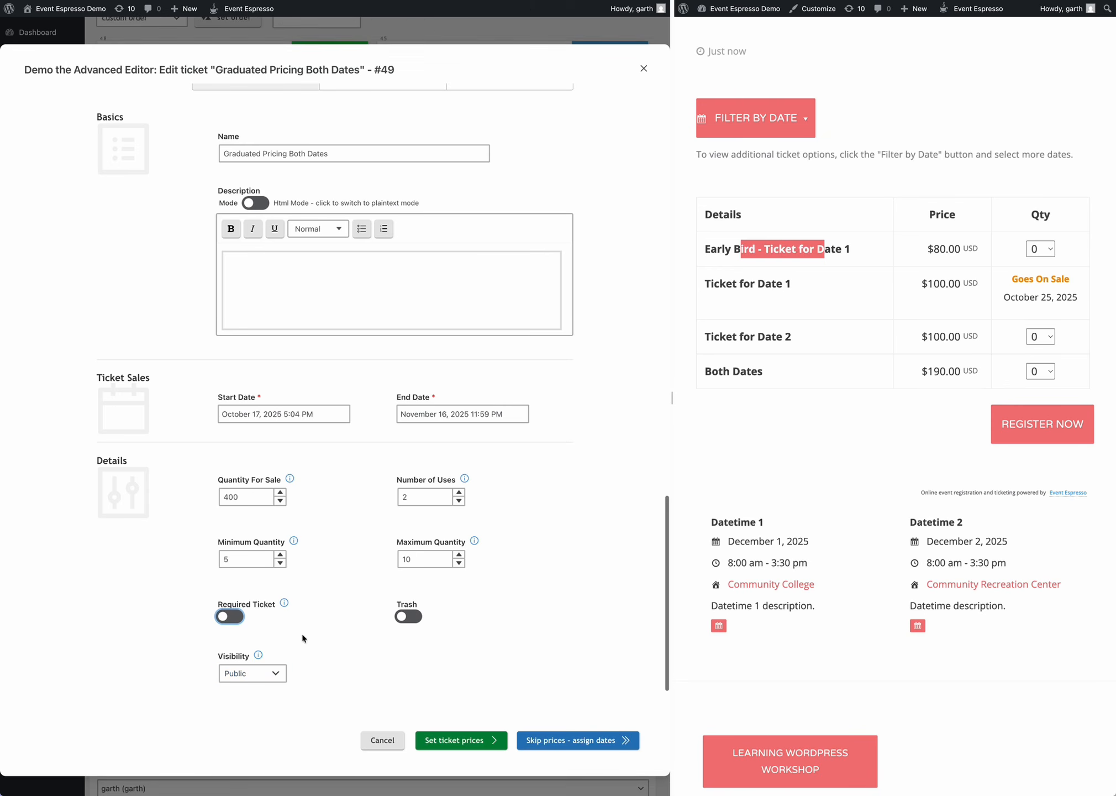
# Set the Graduated Pricing ticket's total price to $150 and save the ticket with its current date assignments.
pyautogui.click(478, 741)
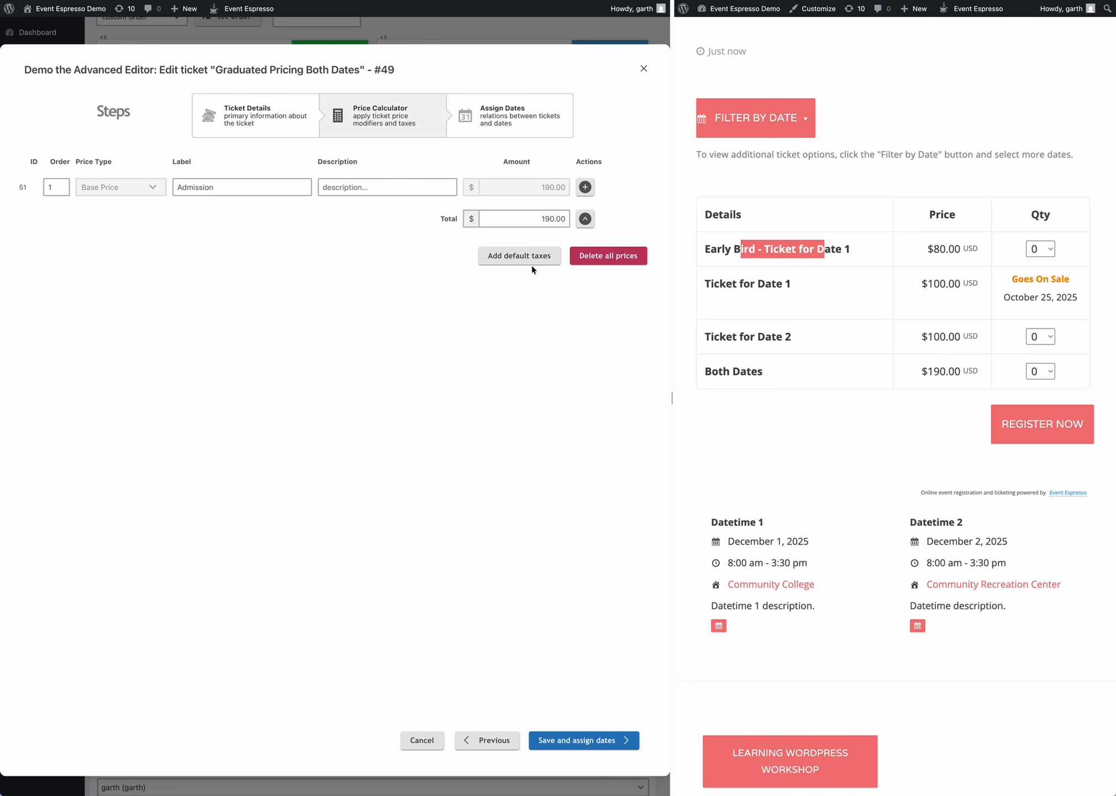
pyautogui.click(547, 219)
pyautogui.write('5')
pyautogui.click(597, 741)
pyautogui.click(597, 741)
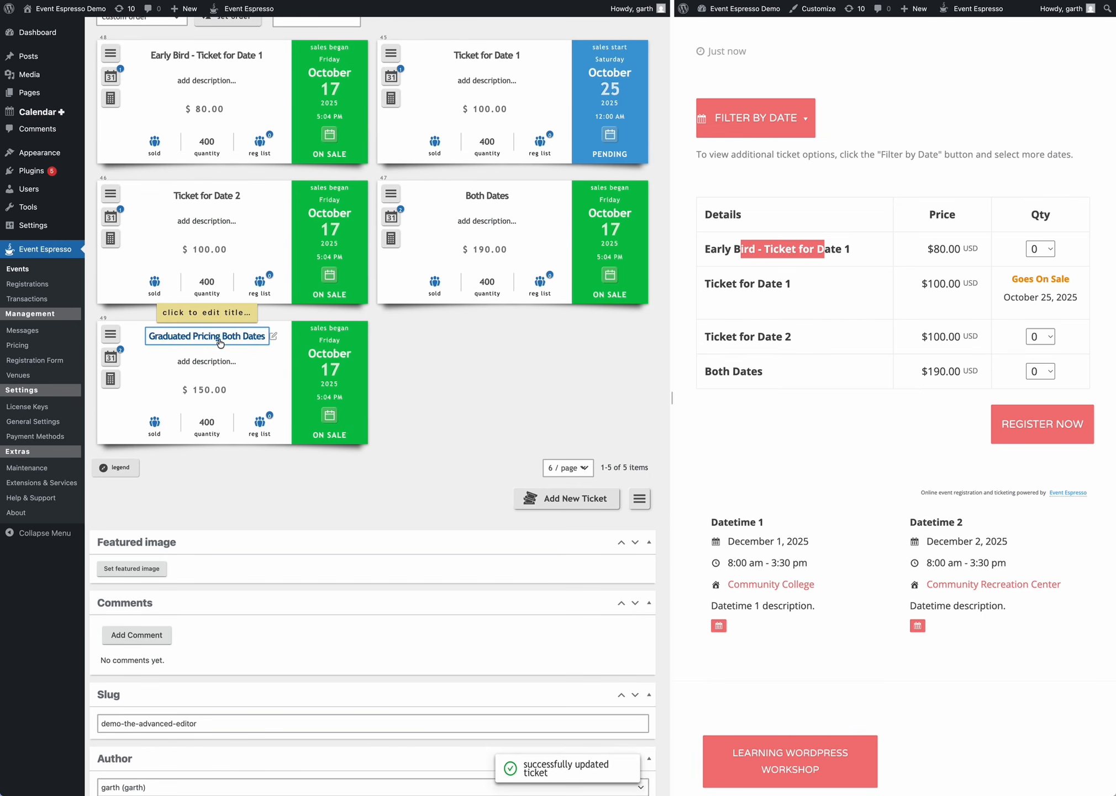
# Reload the published event page and examine the quantity choices of the Graduated Pricing Both Dates ticket.
pyautogui.click(864, 437)
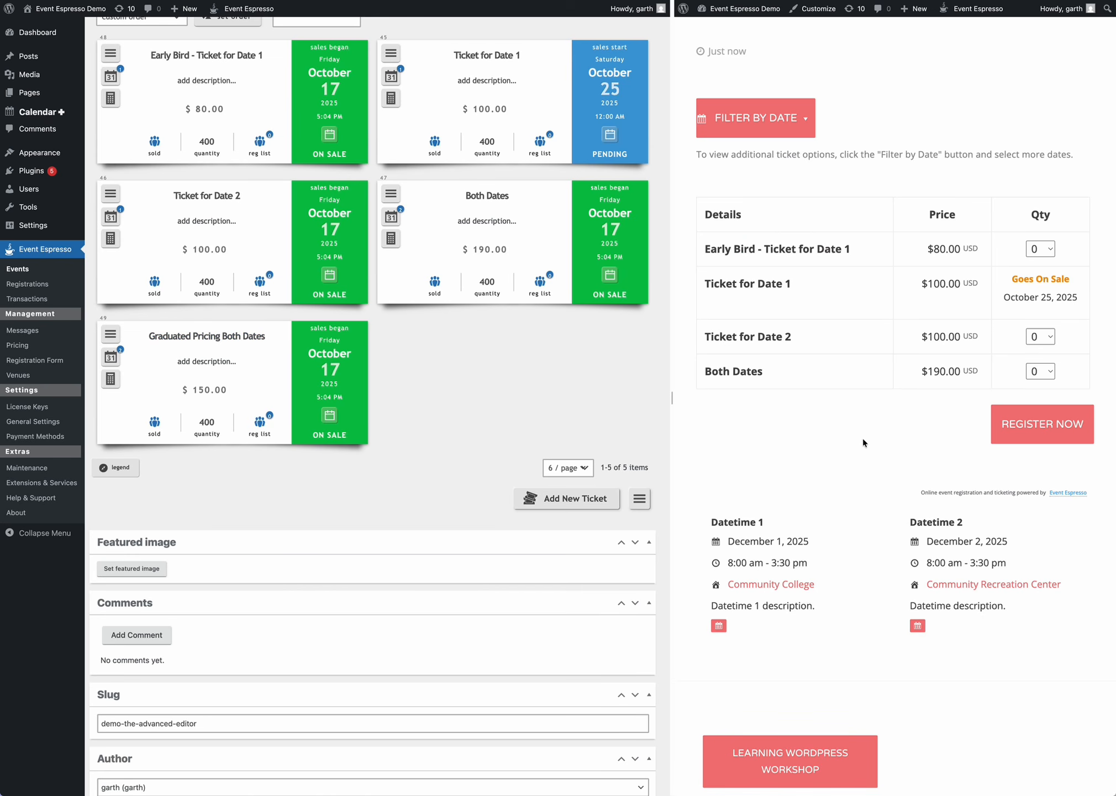
pyautogui.press('super+r')
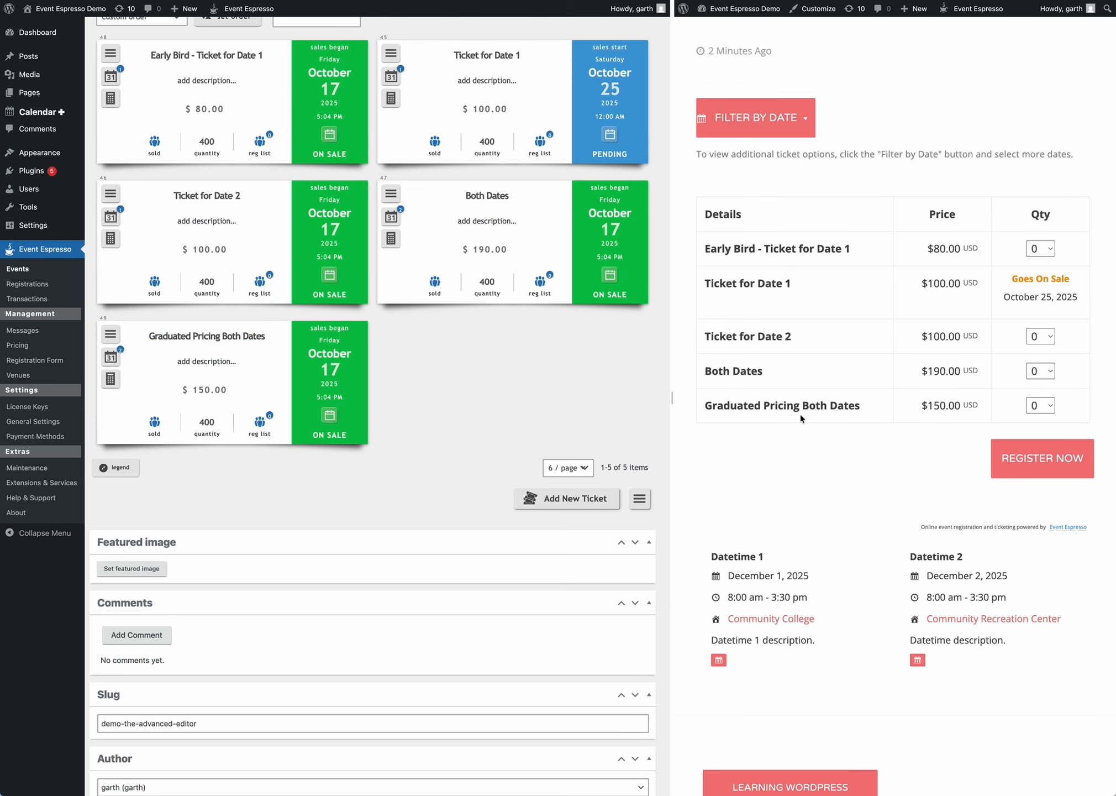
pyautogui.click(1041, 406)
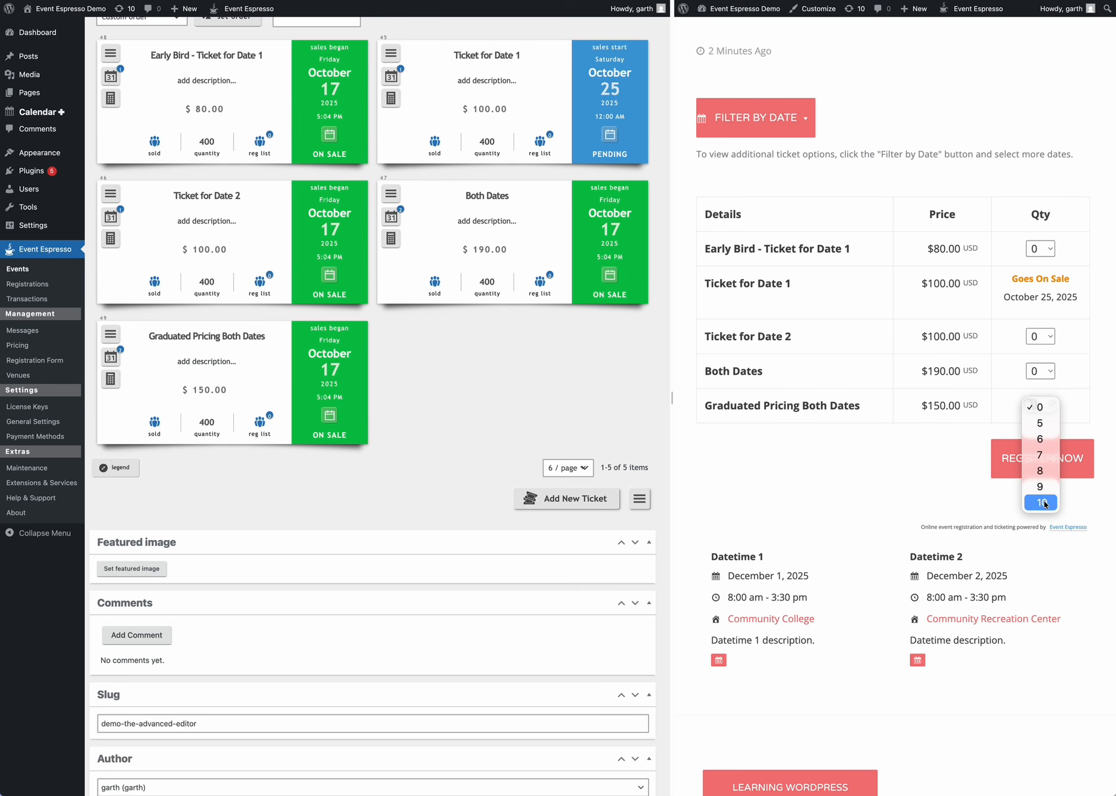
pyautogui.click(489, 416)
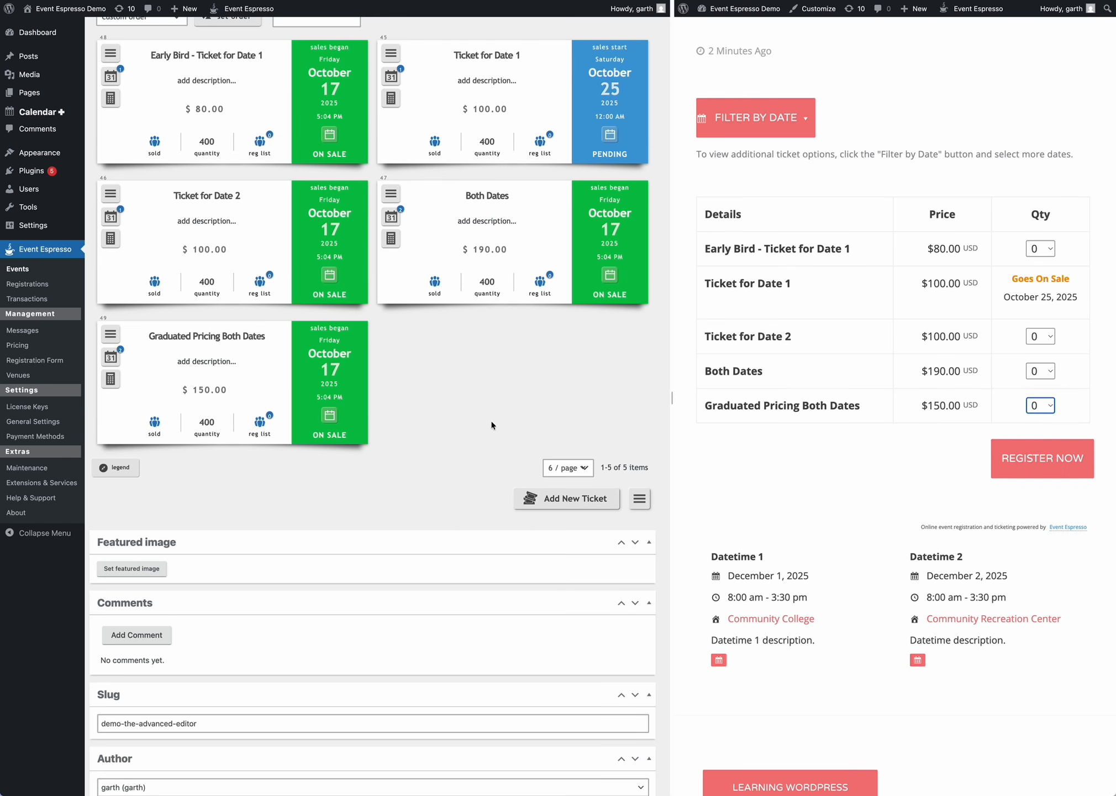
# Copy the Graduated Pricing Both Dates ticket and rename the copy "Bundled Pricing Both Dates".
pyautogui.click(112, 337)
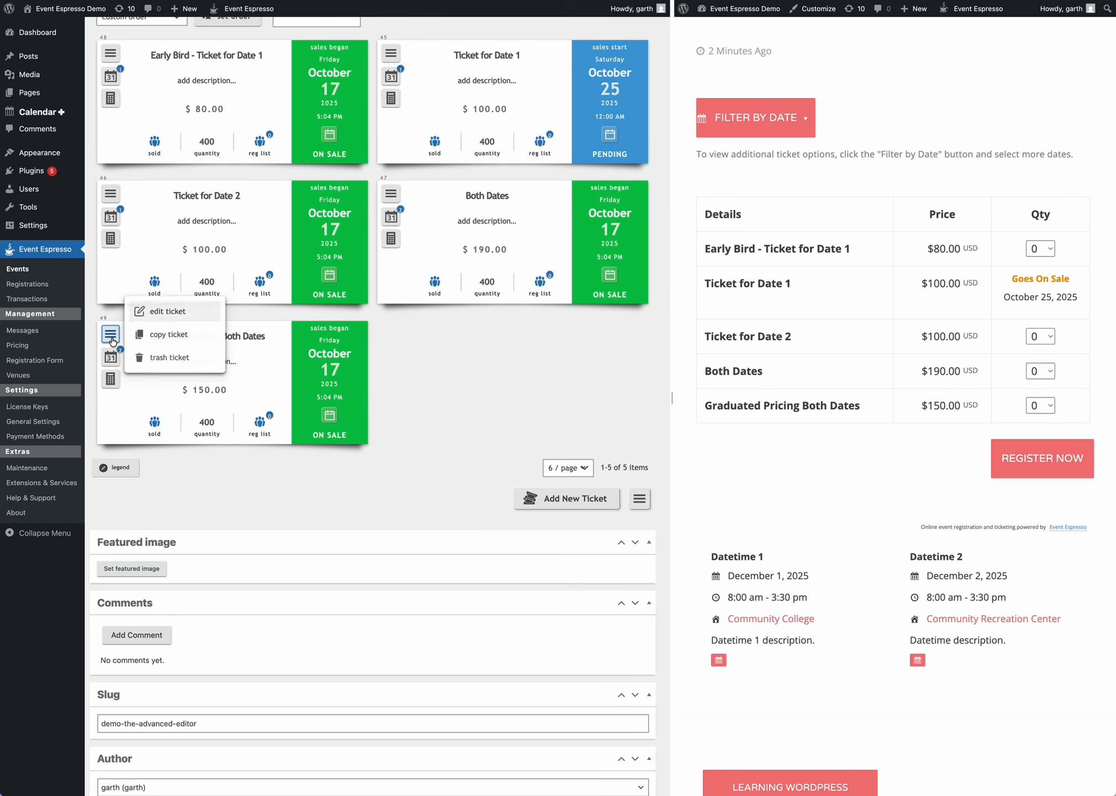
pyautogui.click(148, 336)
pyautogui.click(459, 339)
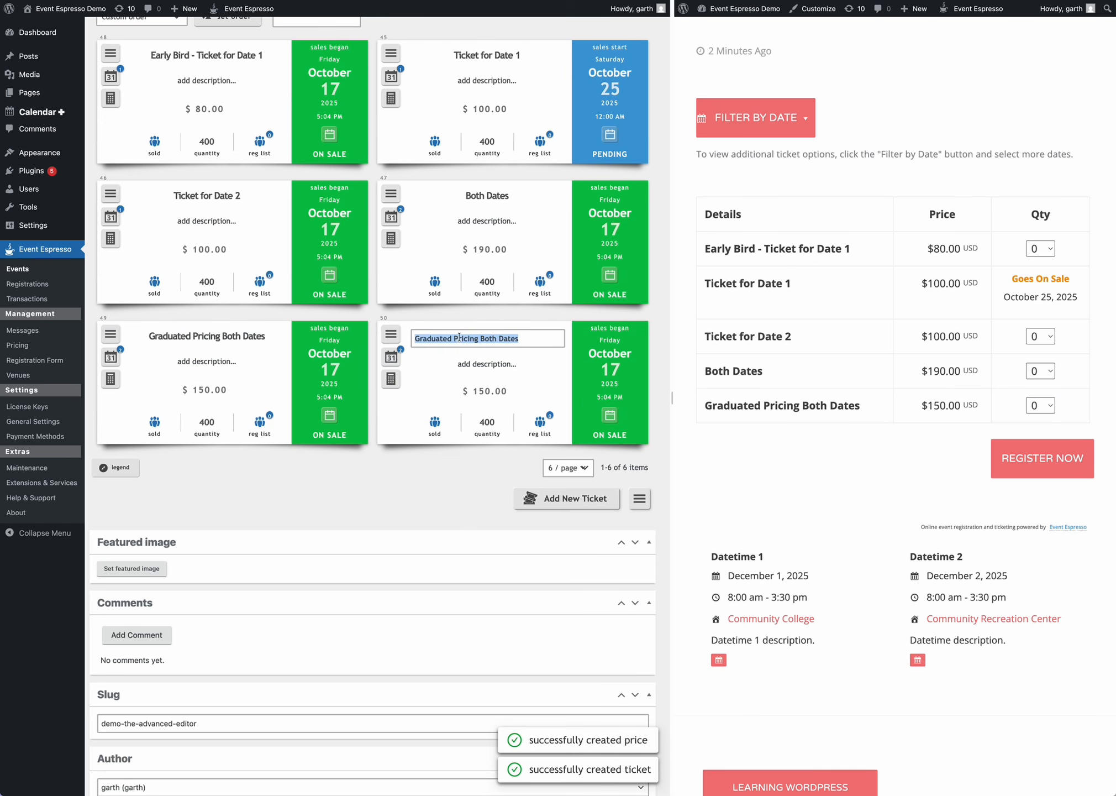
pyautogui.click(458, 340)
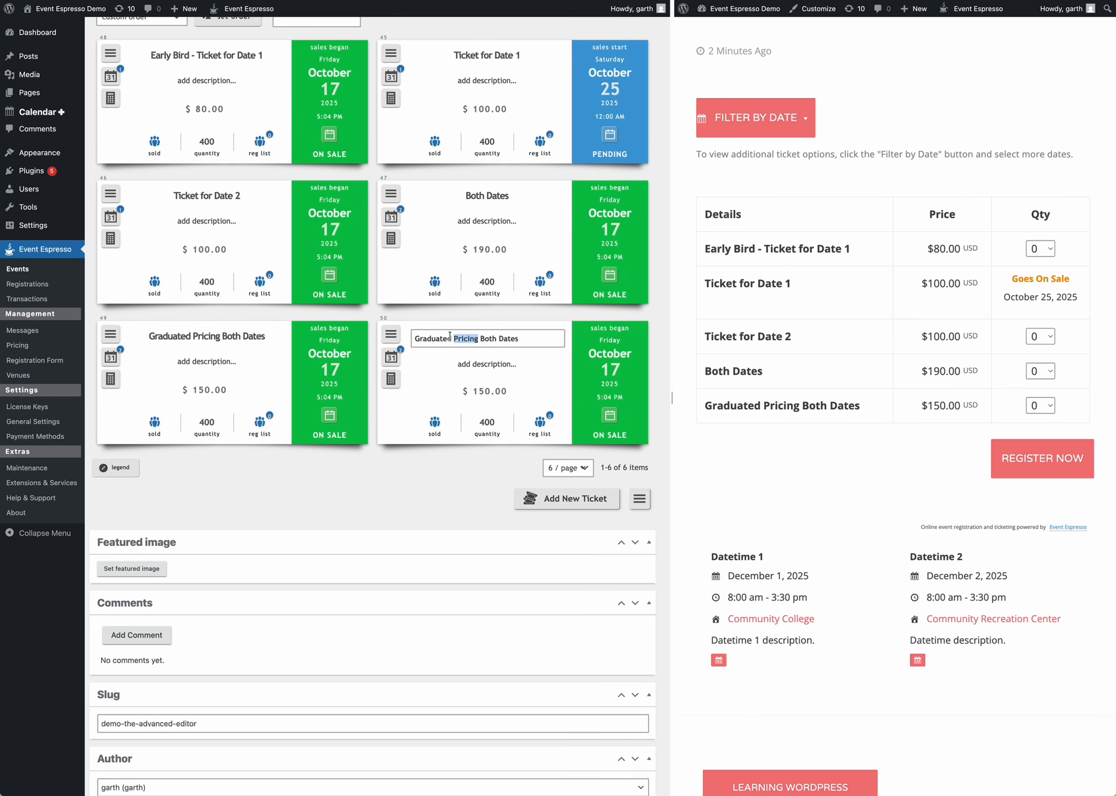
pyautogui.doubleClick(427, 338)
pyautogui.write('Bundled')
pyautogui.press('Return')
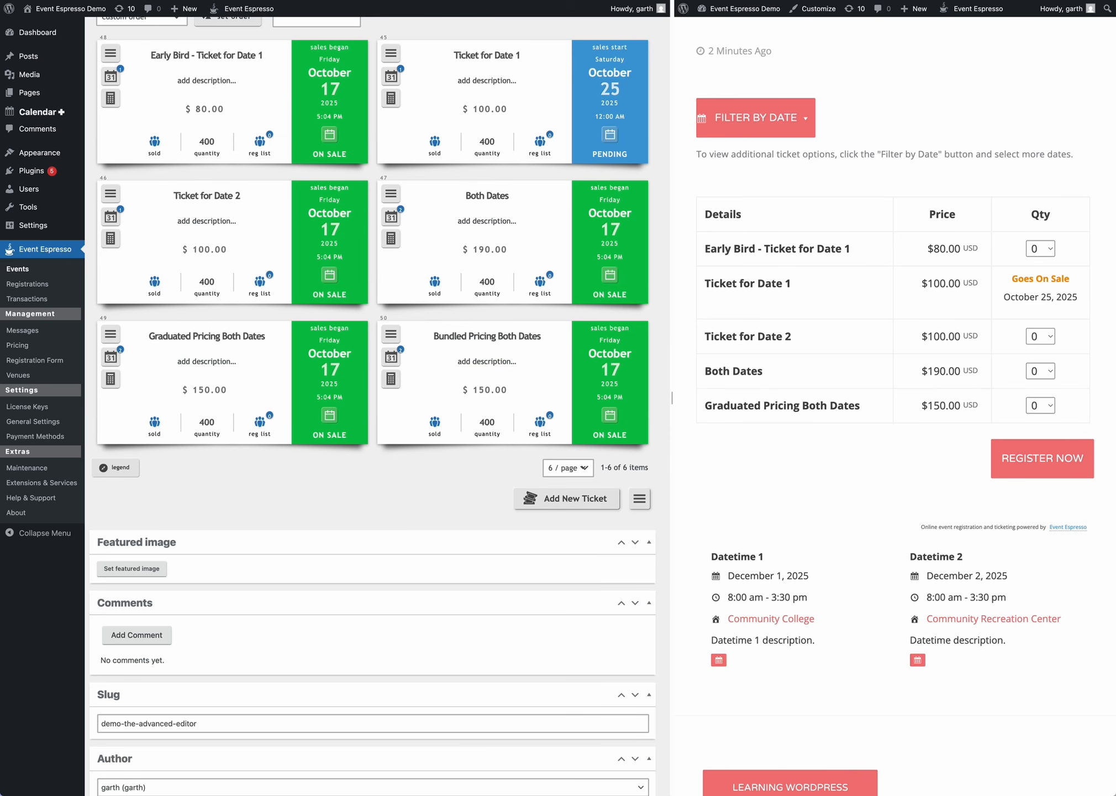
# Set the Bundled Pricing Both Dates ticket's minimum quantity to 10.
pyautogui.click(394, 340)
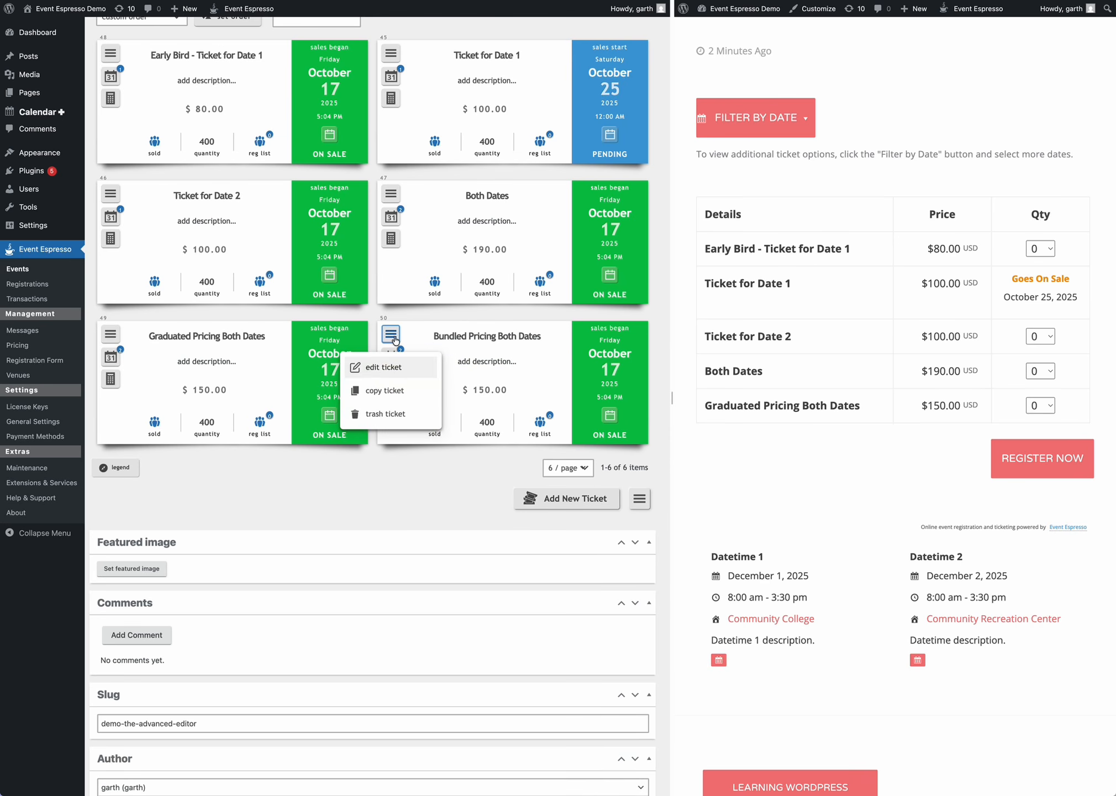
pyautogui.click(397, 367)
pyautogui.scroll(-2, 402, 418)
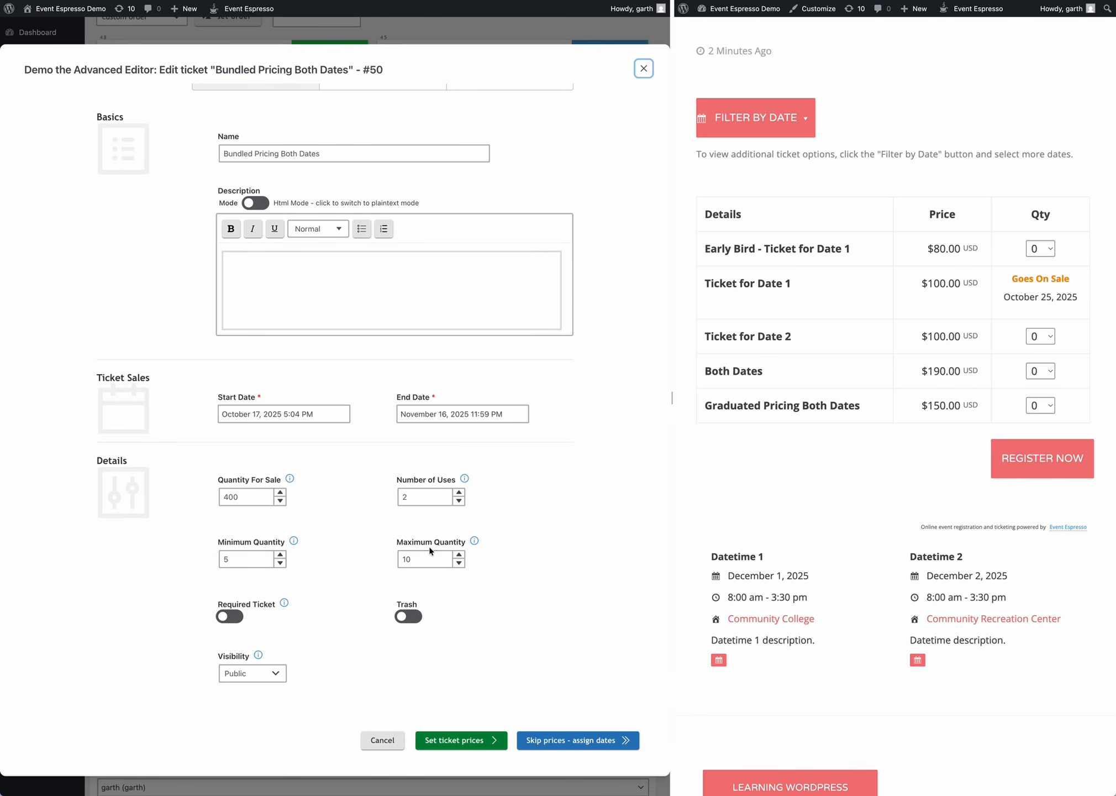
pyautogui.click(281, 559)
pyautogui.press('BackSpace')
pyautogui.write('10')
# Set the Bundled Pricing ticket's total price to $110 and save the ticket with its current date assignments.
pyautogui.click(476, 741)
pyautogui.click(548, 218)
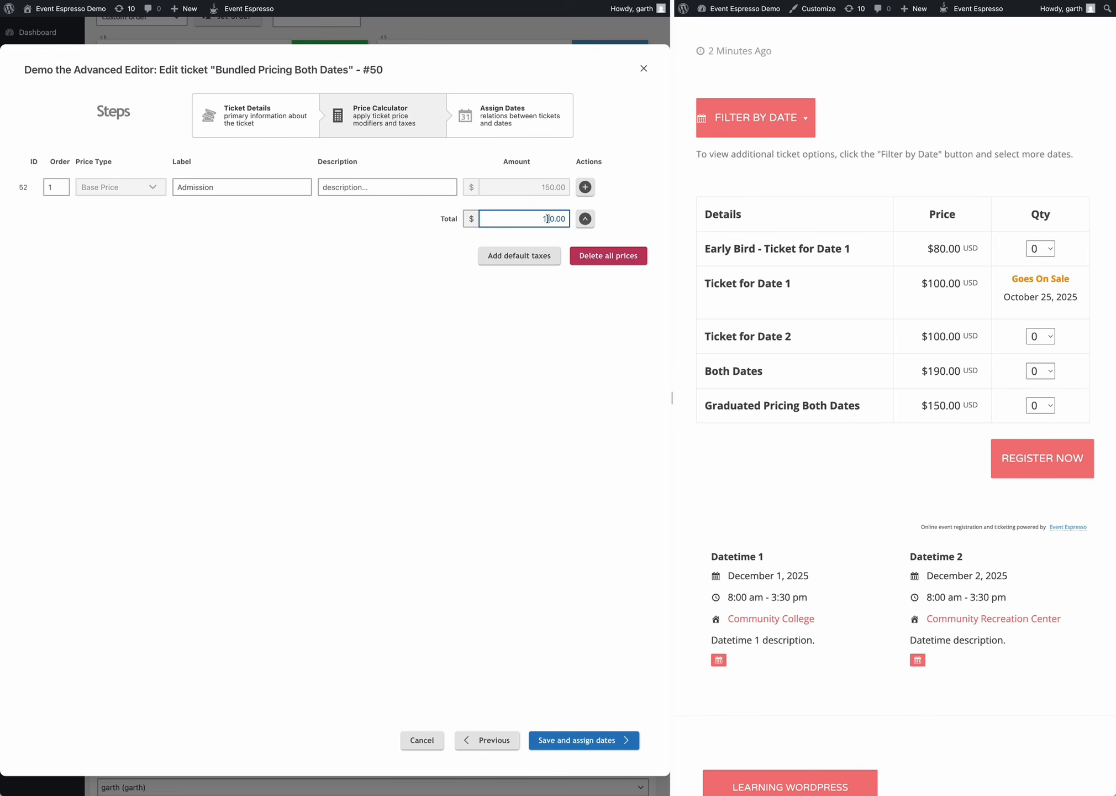
pyautogui.click(533, 469)
pyautogui.click(578, 740)
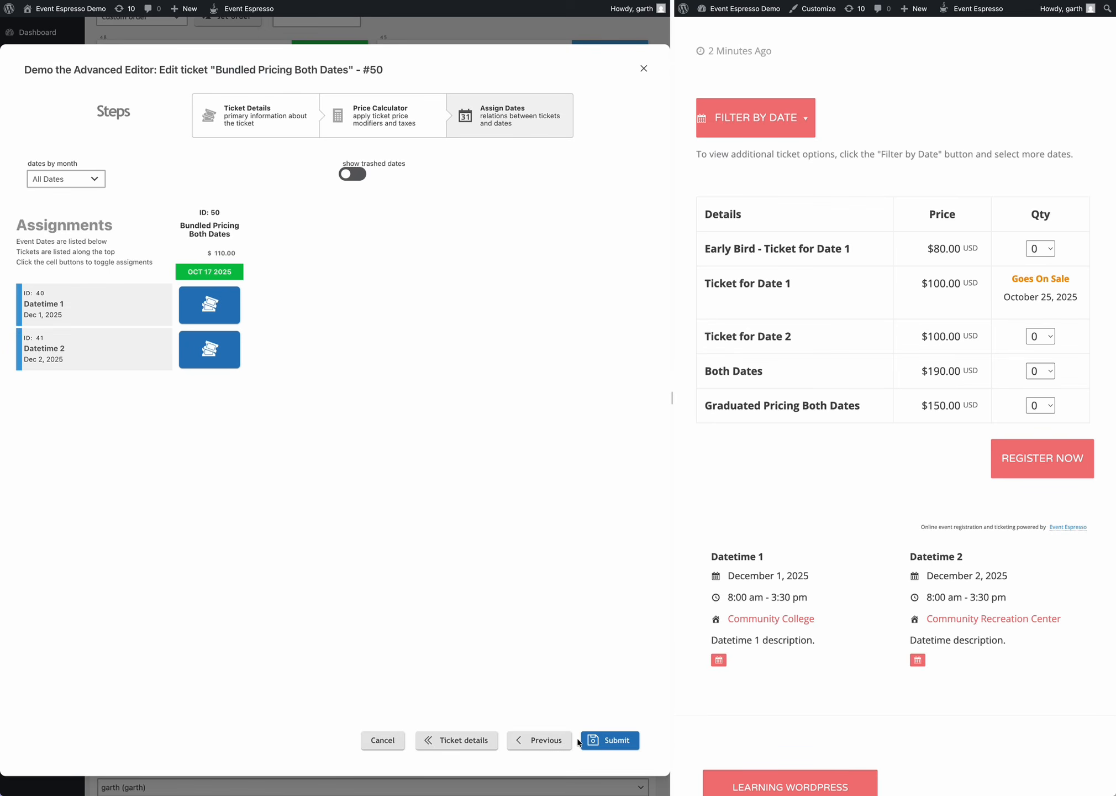
pyautogui.click(614, 741)
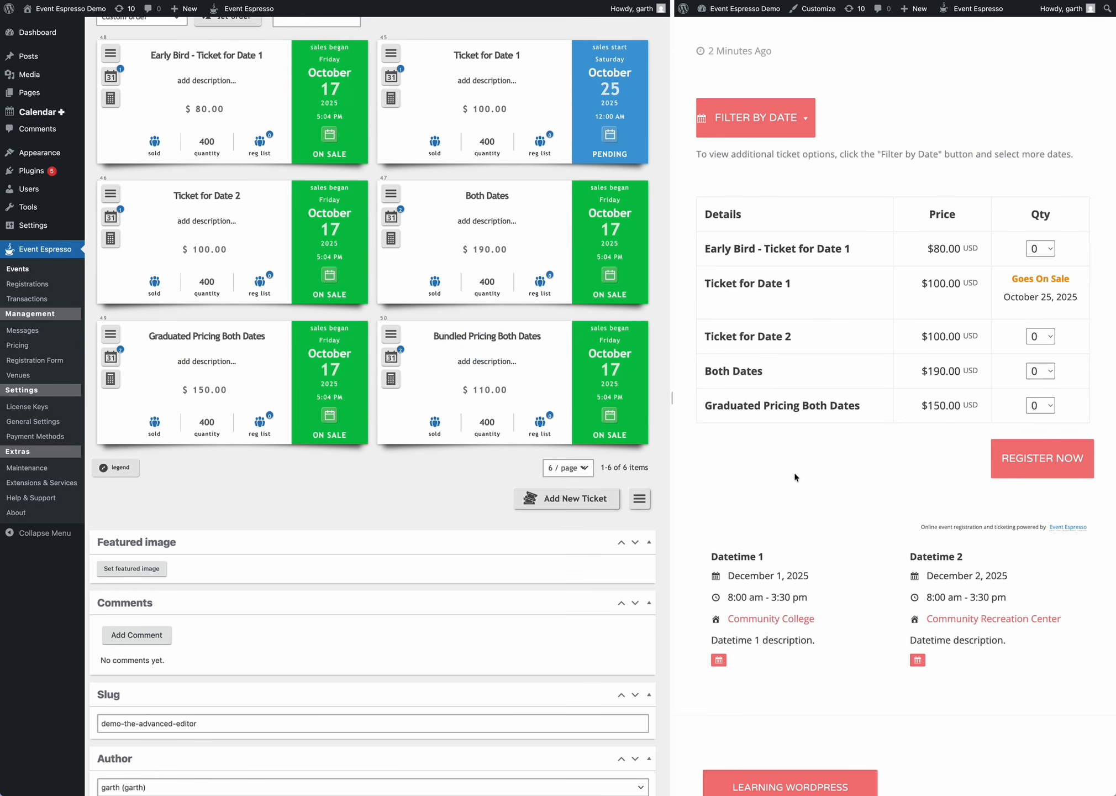
# Reload the published event page, examine the Bundled Pricing ticket's quantity choices, and compare them with its minimum and maximum quantity settings.
pyautogui.press('super+r')
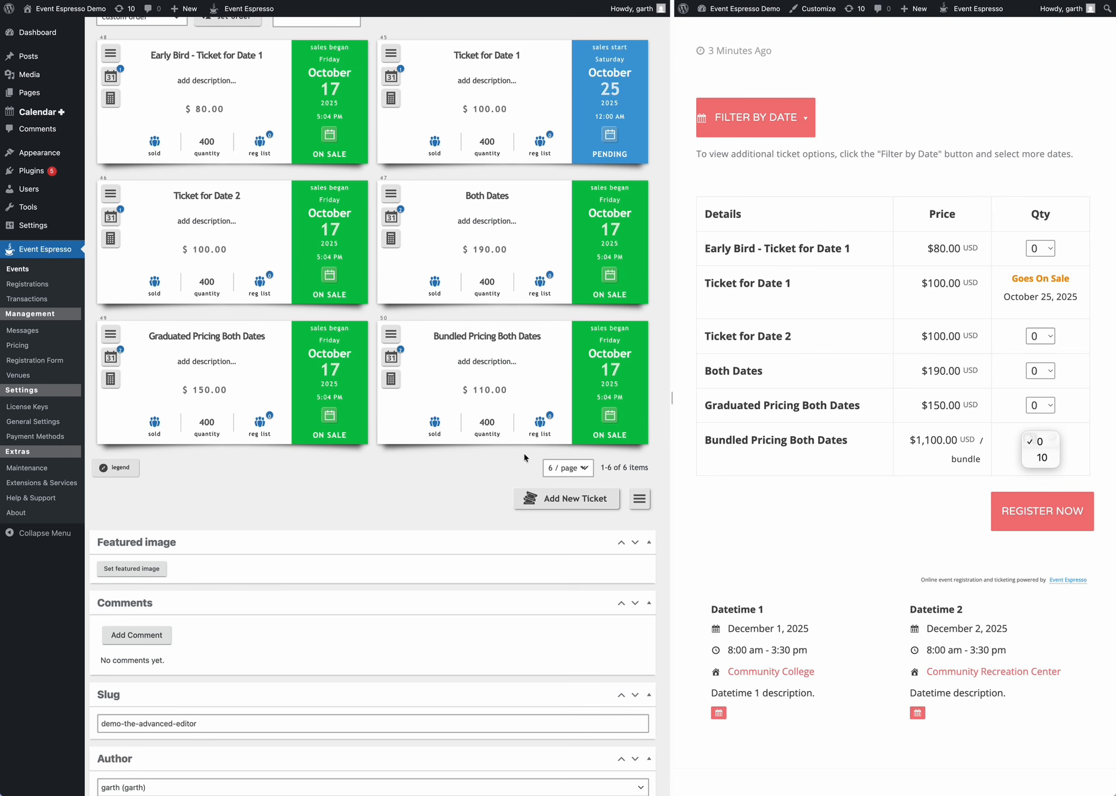
pyautogui.click(462, 476)
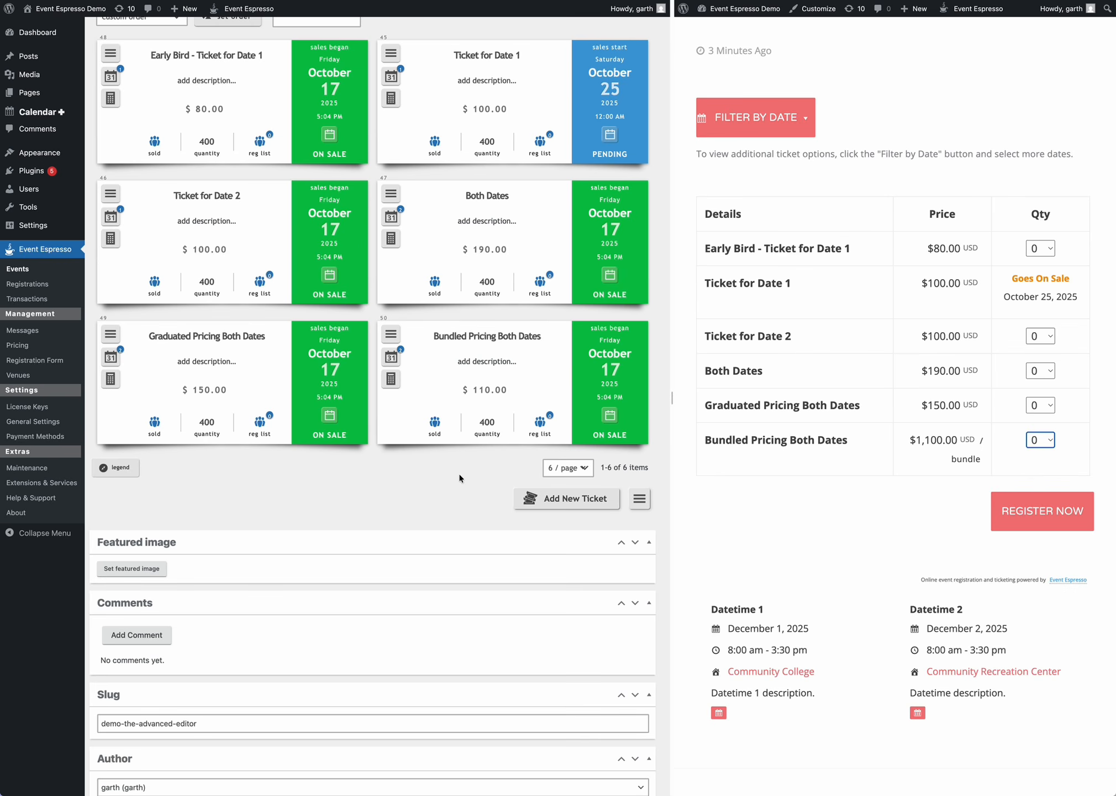
pyautogui.click(391, 334)
pyautogui.click(390, 368)
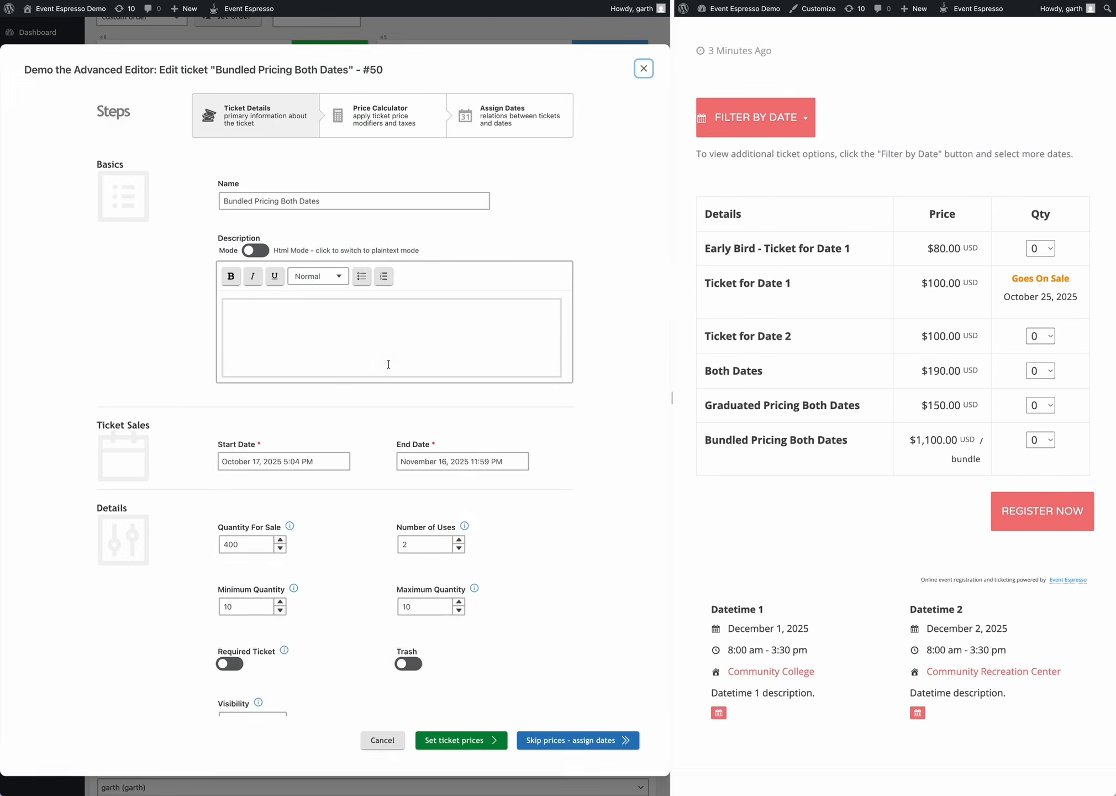
pyautogui.scroll(-1, 393, 455)
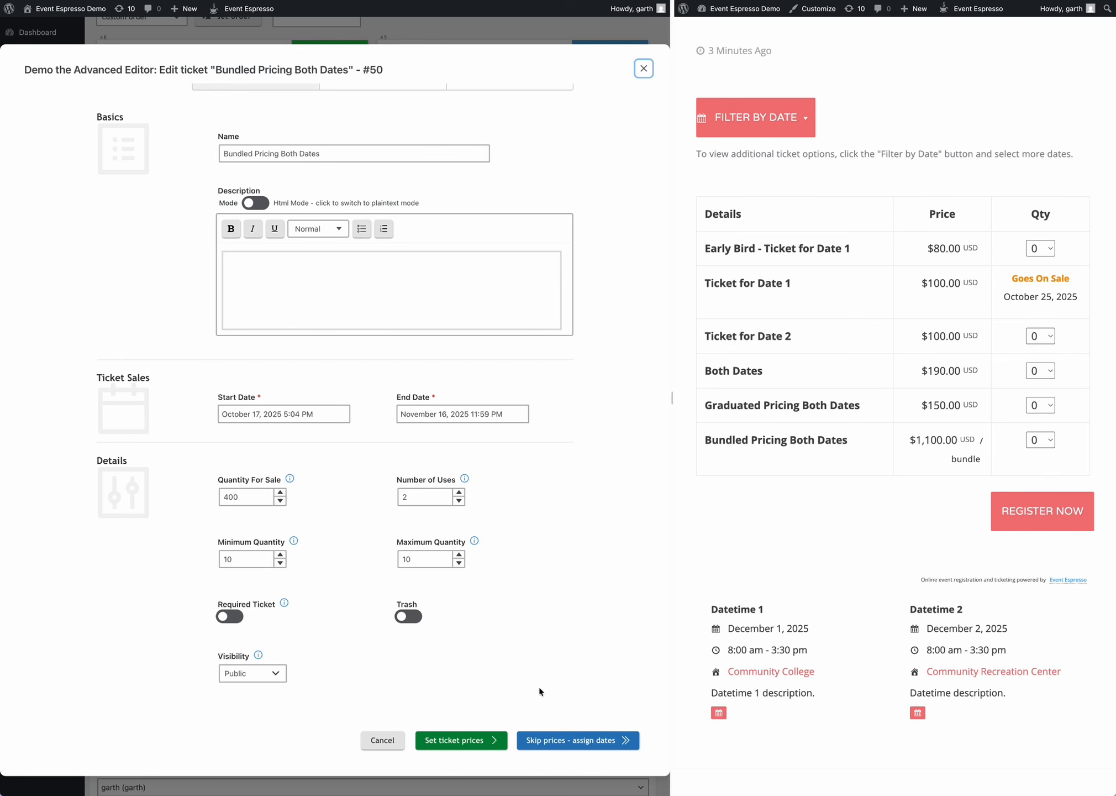
pyautogui.click(644, 69)
# Compare the event dates and ticket cards in the editor with the datetime details listed on the published event page.
pyautogui.scroll(8, 402, 477)
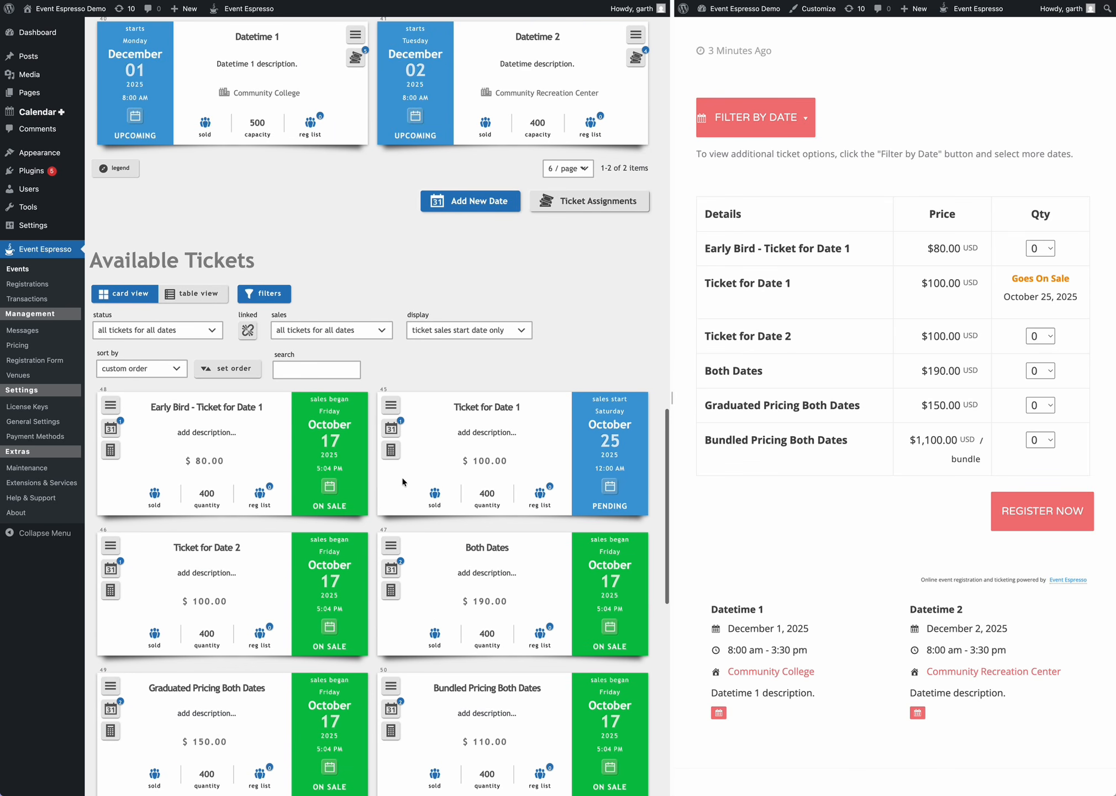
pyautogui.scroll(1, 403, 481)
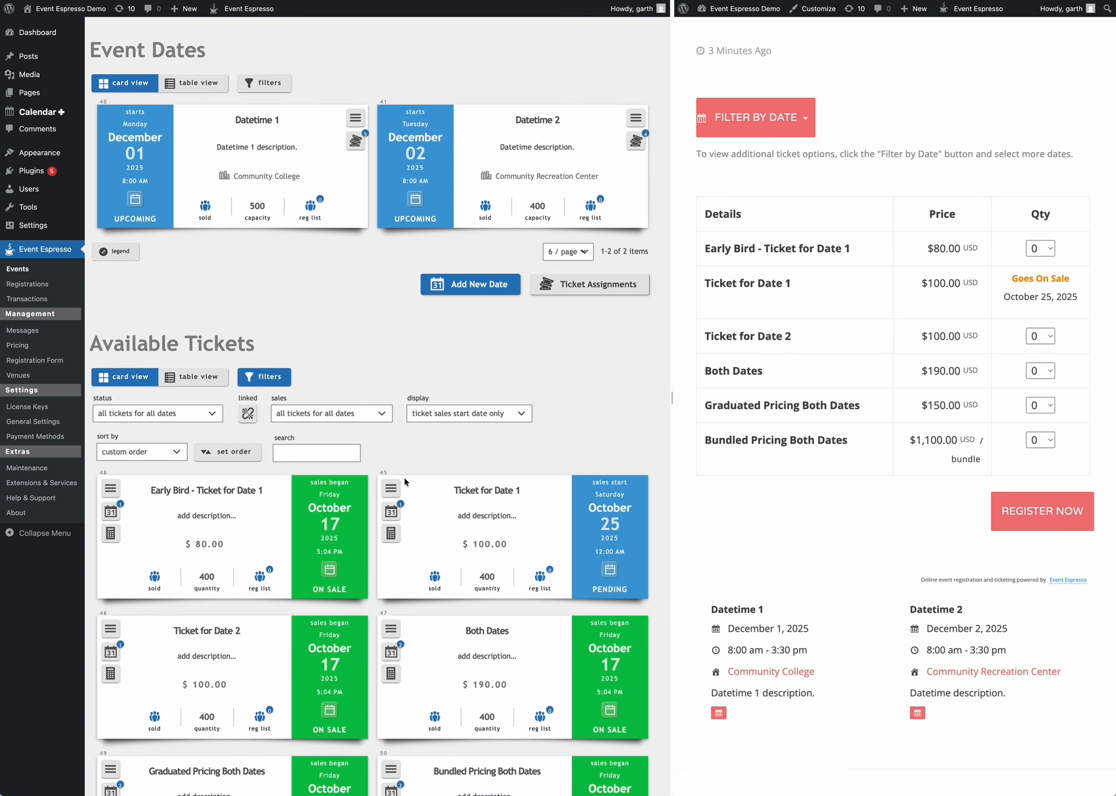
pyautogui.scroll(-1, 403, 478)
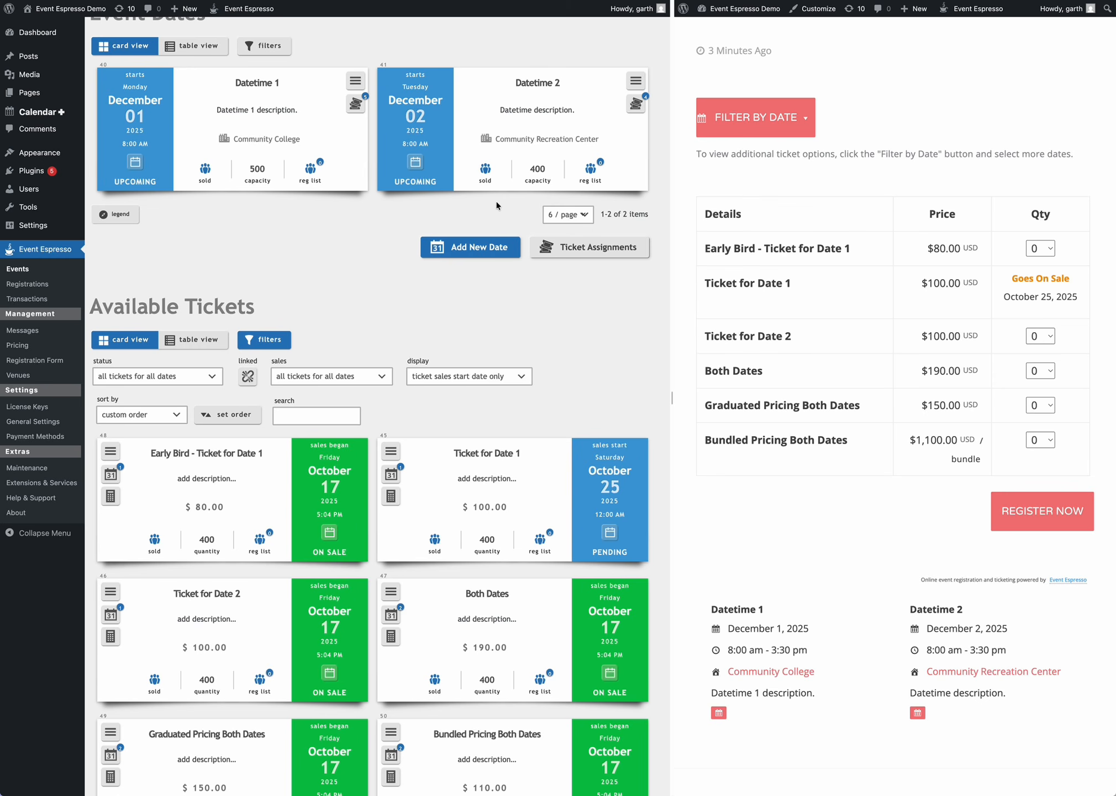
pyautogui.scroll(-4, 799, 482)
pyautogui.moveTo(709, 417); pyautogui.dragTo(985, 539)
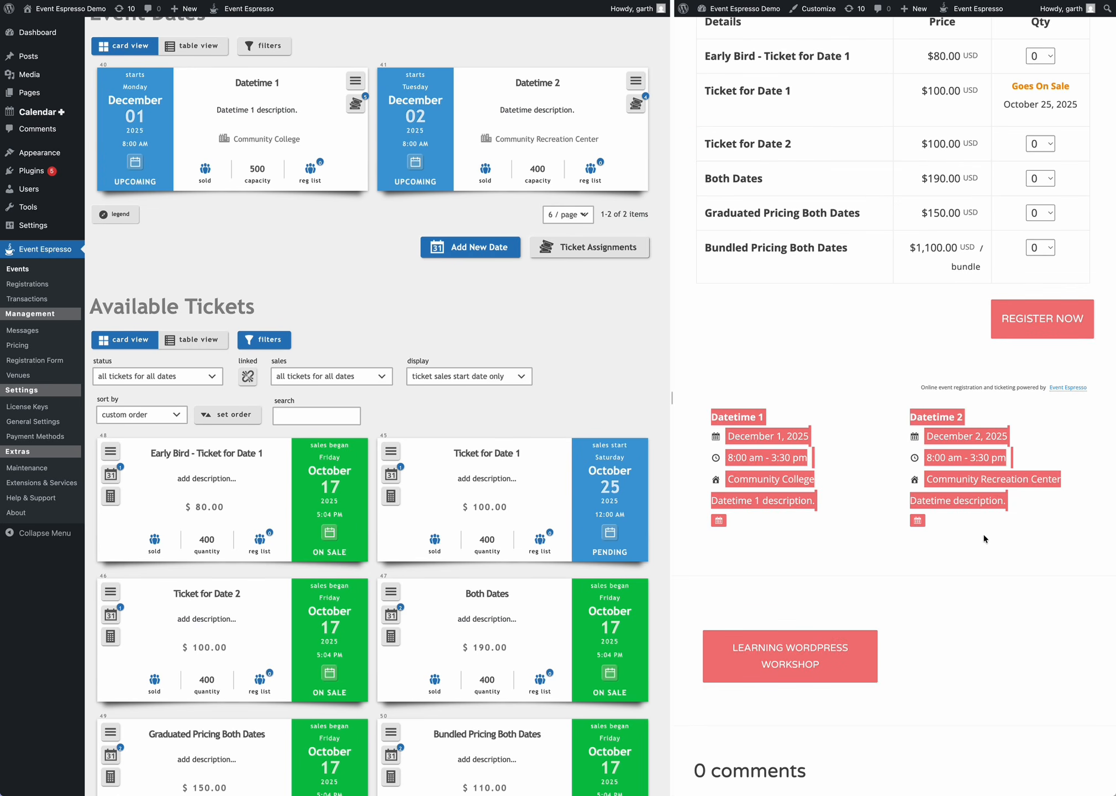
pyautogui.click(953, 594)
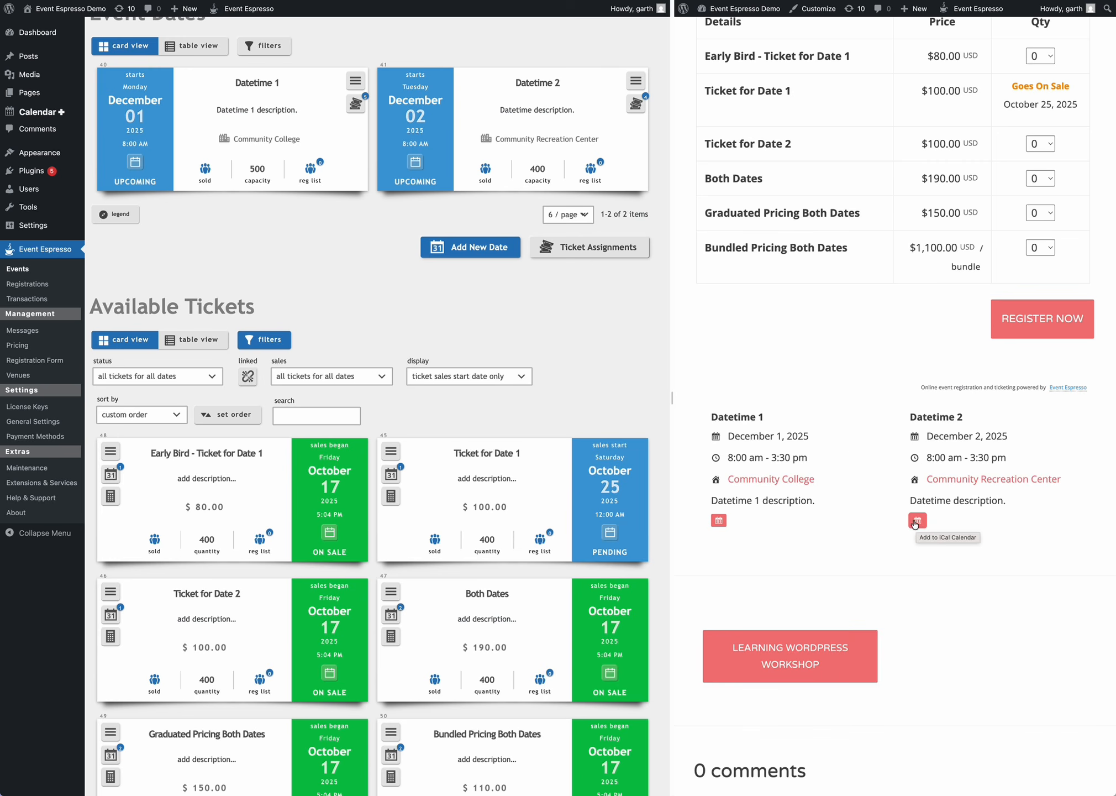
pyautogui.scroll(-1, 602, 370)
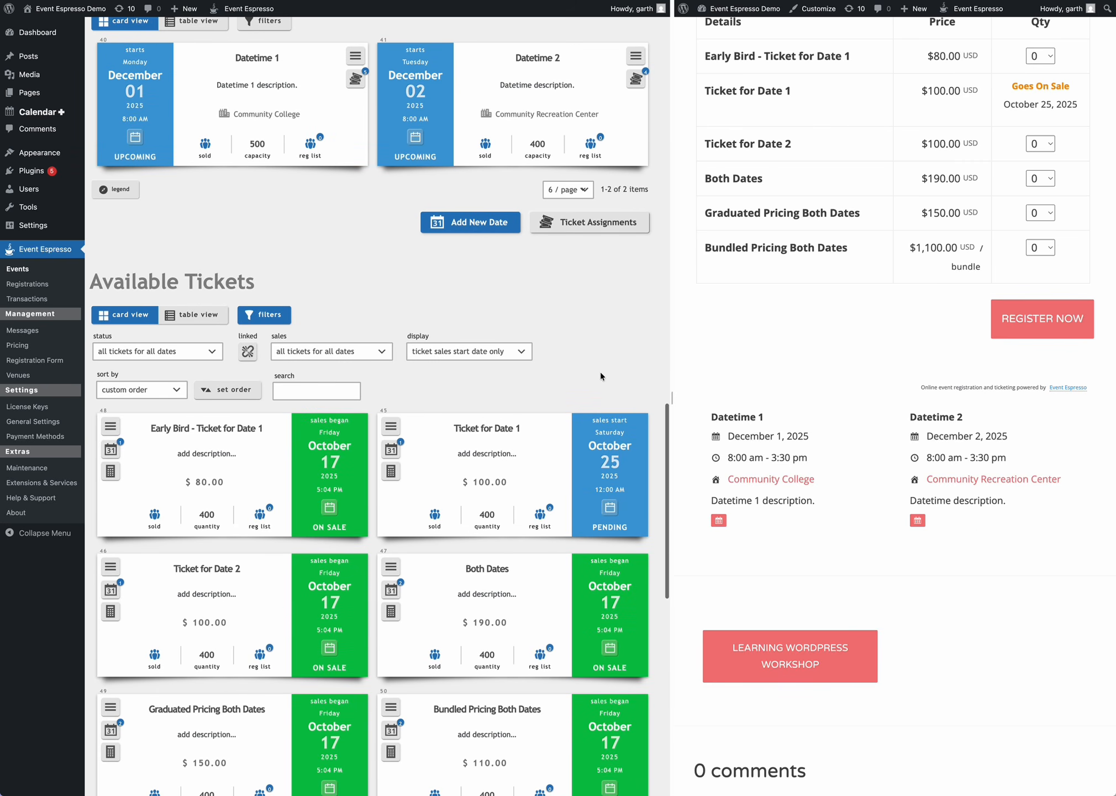
pyautogui.scroll(-3, 585, 354)
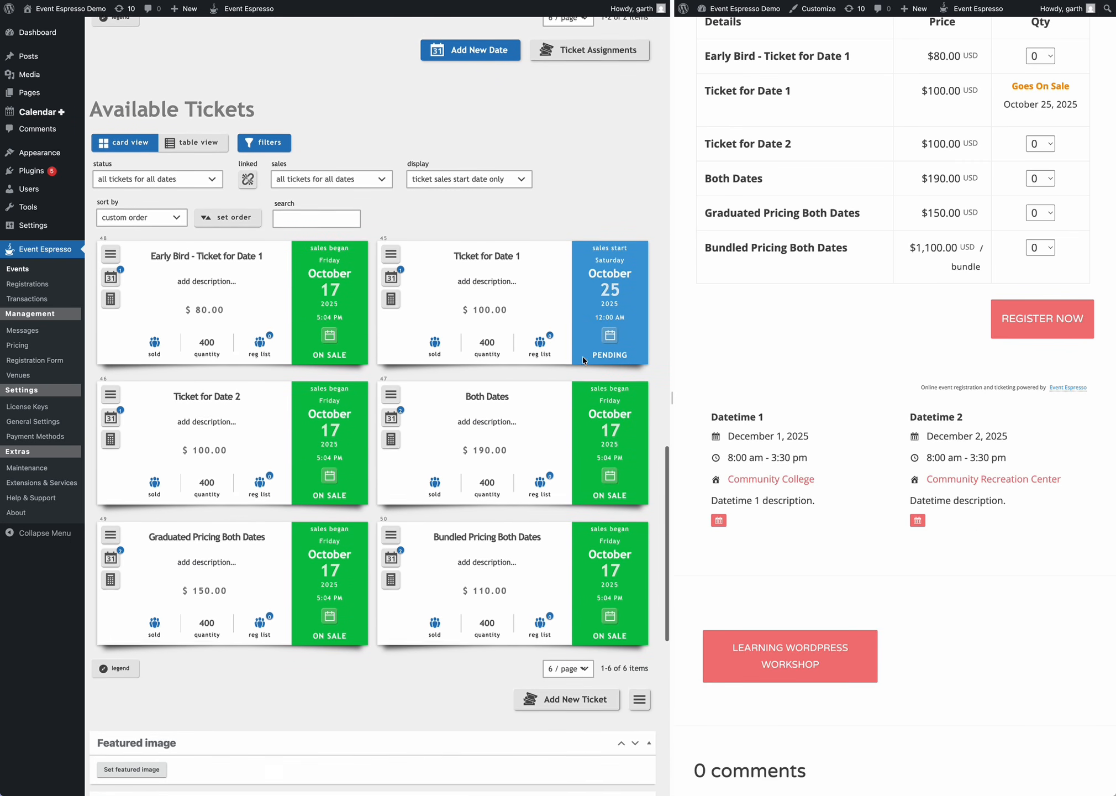
pyautogui.scroll(5, 427, 459)
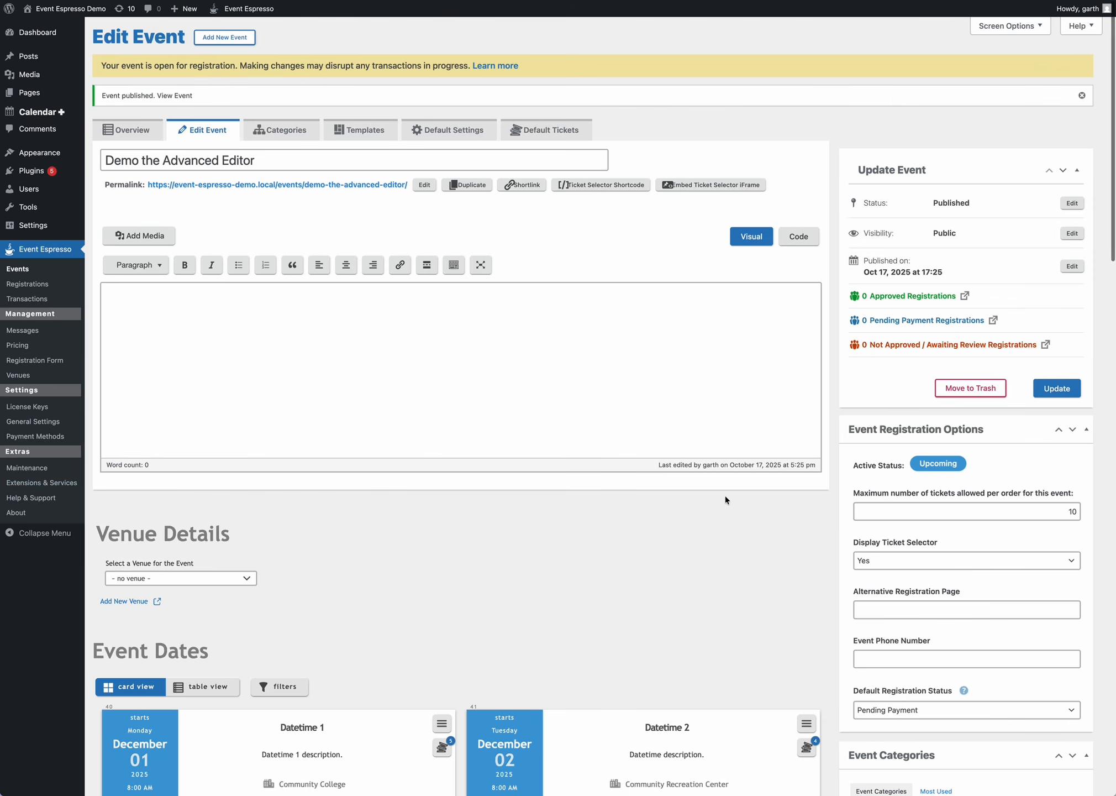
# Review which tickets are assigned to Datetime 1 and Datetime 2 in the Ticket Assignment Manager, and close it without saving.
pyautogui.scroll(-10, 723, 495)
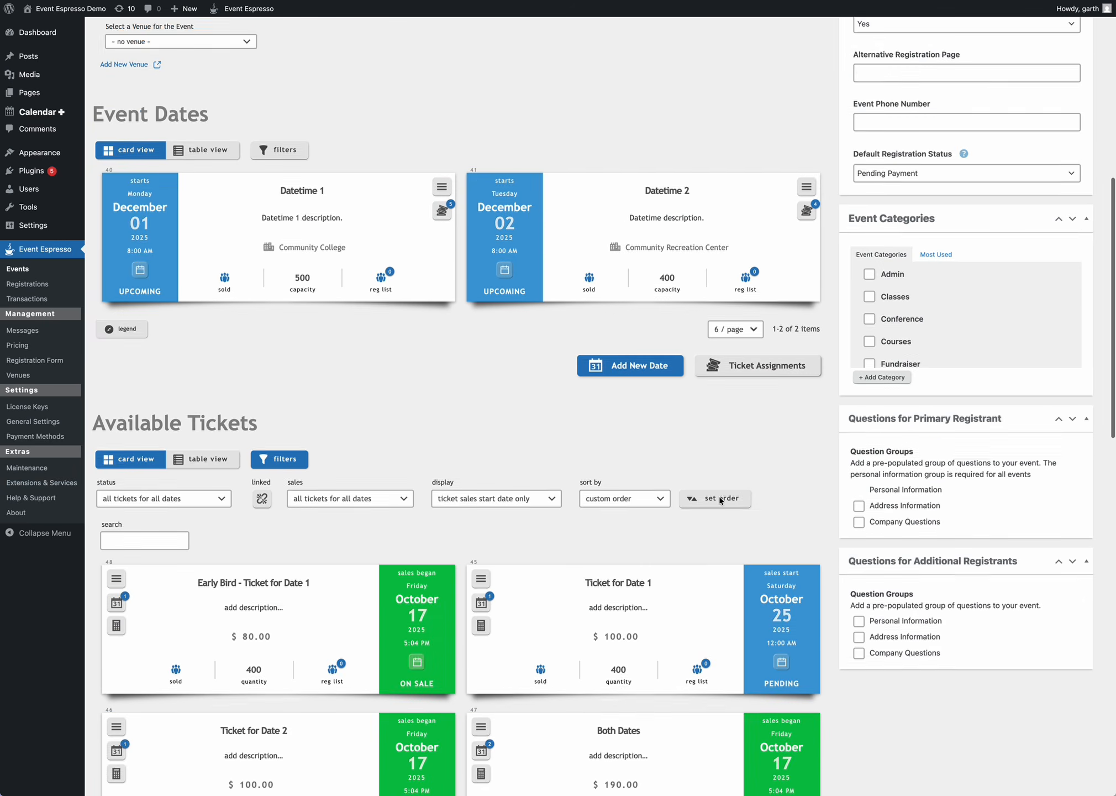
pyautogui.scroll(3, 719, 495)
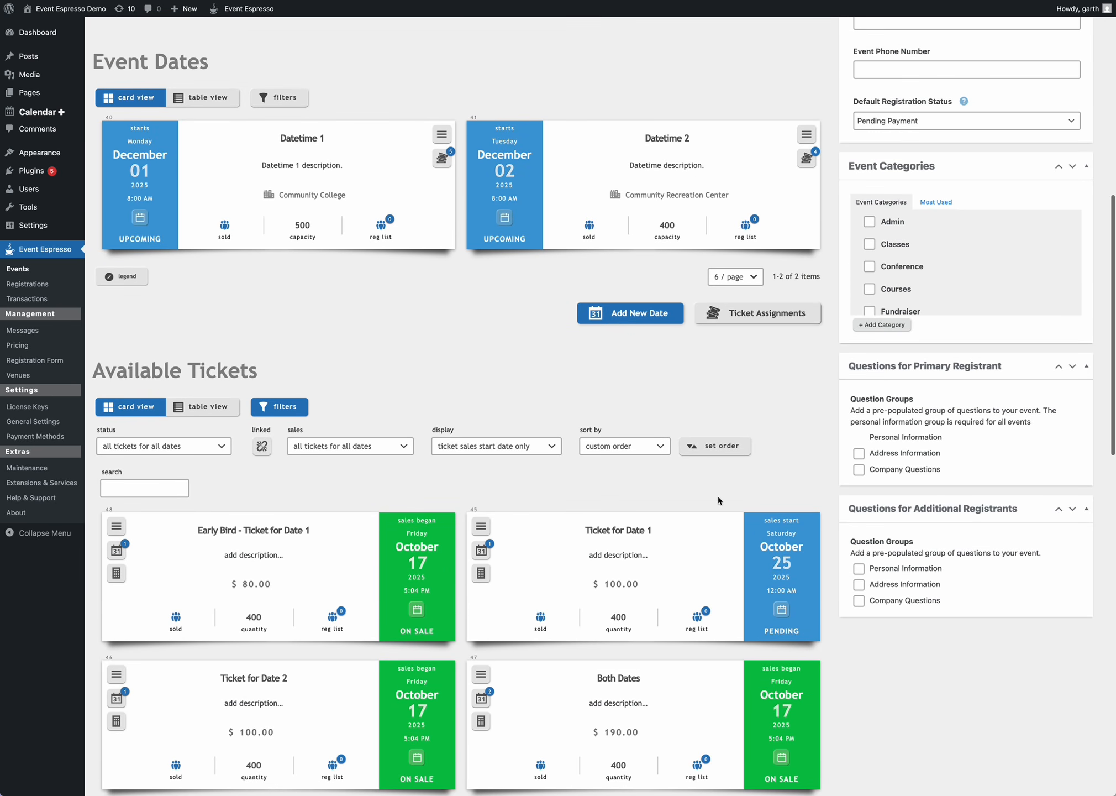
pyautogui.click(762, 323)
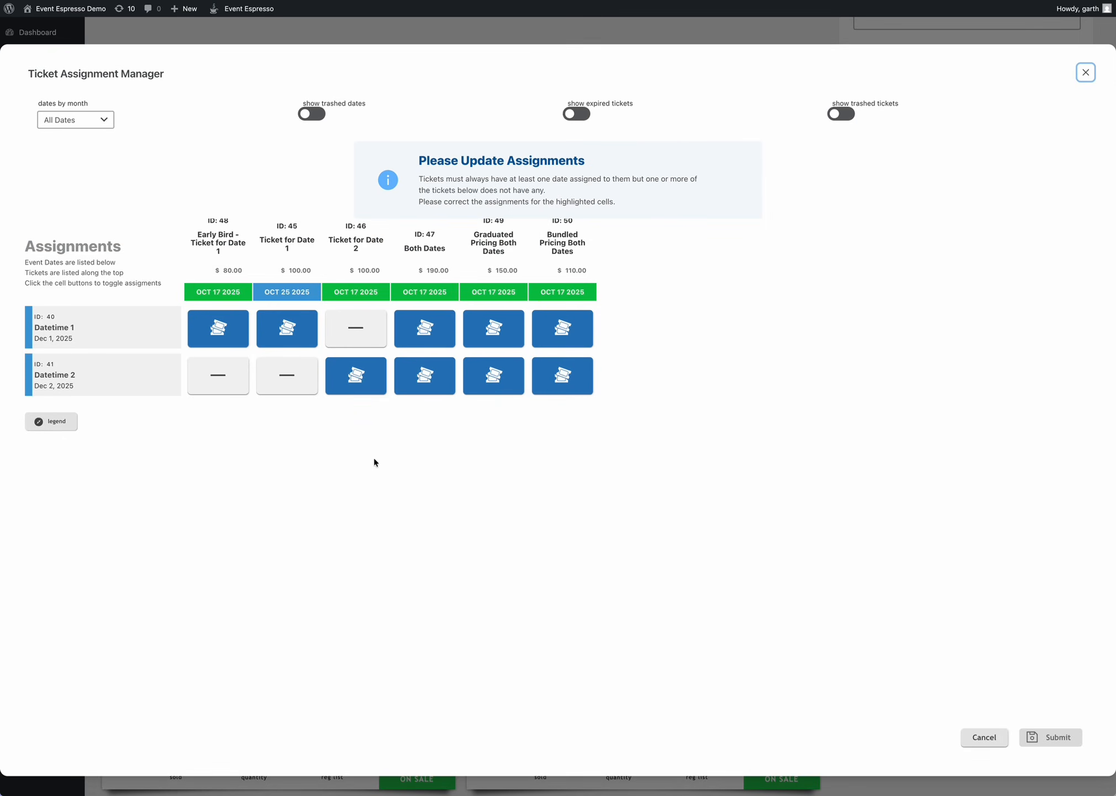
pyautogui.click(1086, 73)
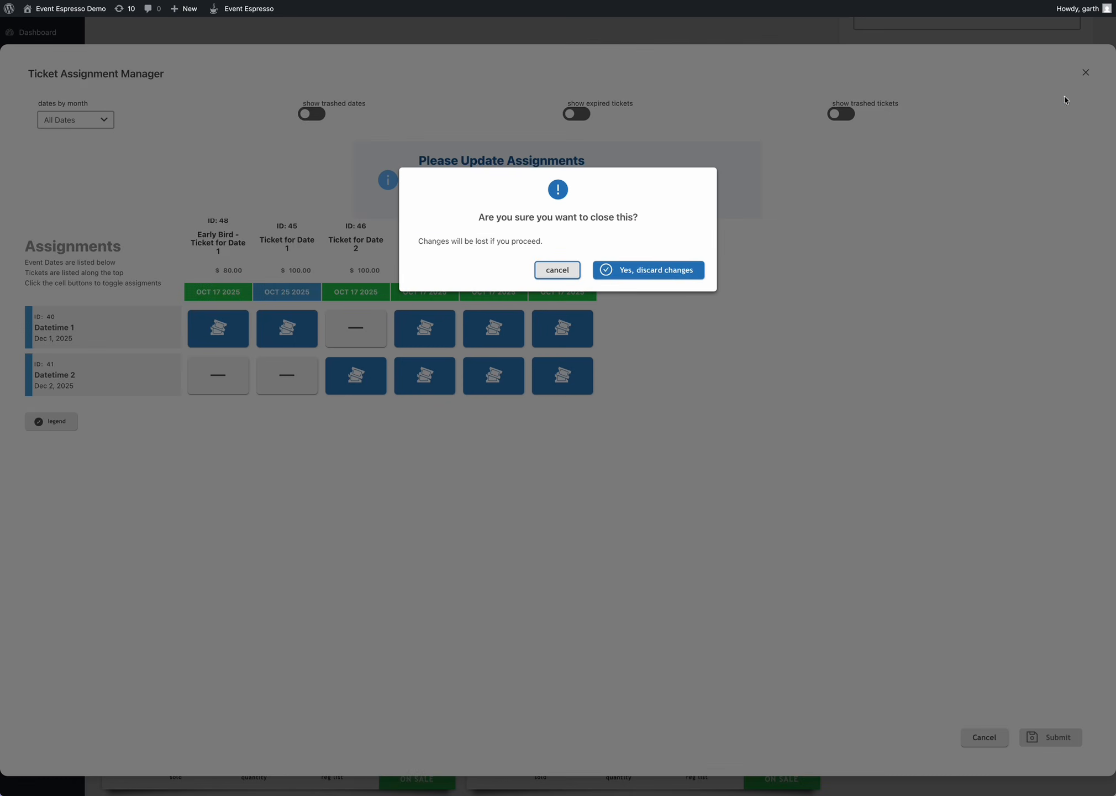
pyautogui.click(651, 273)
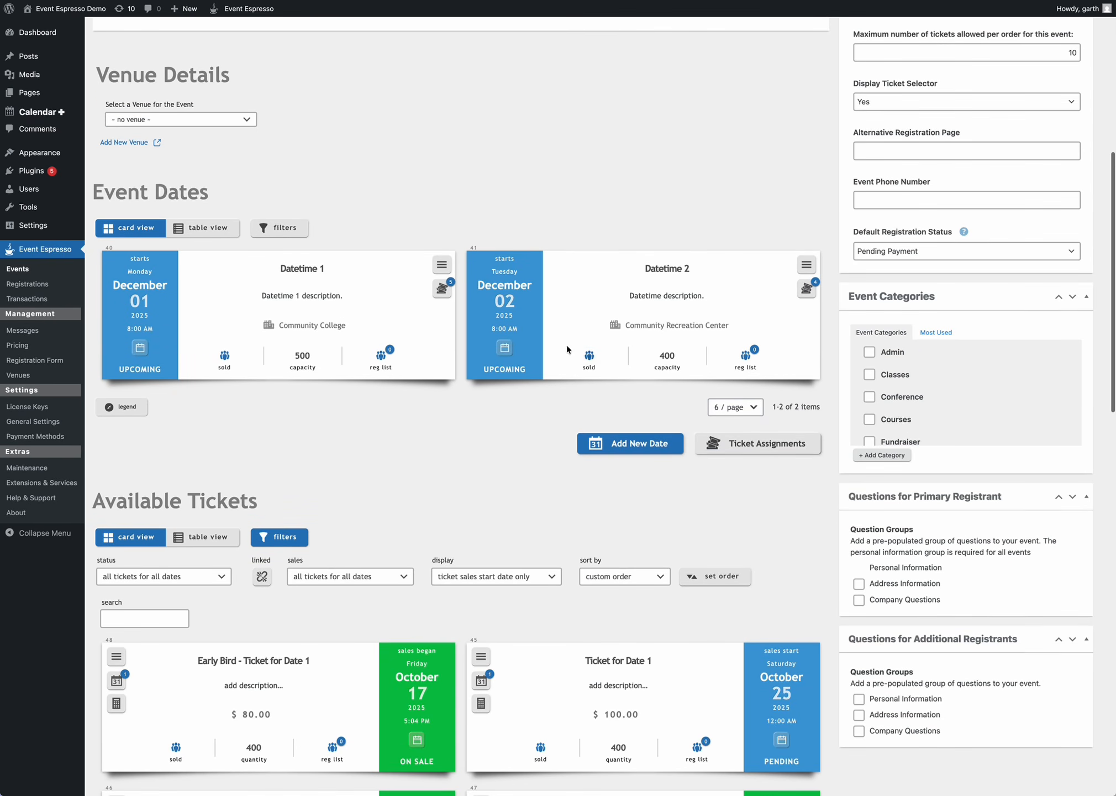
pyautogui.click(762, 444)
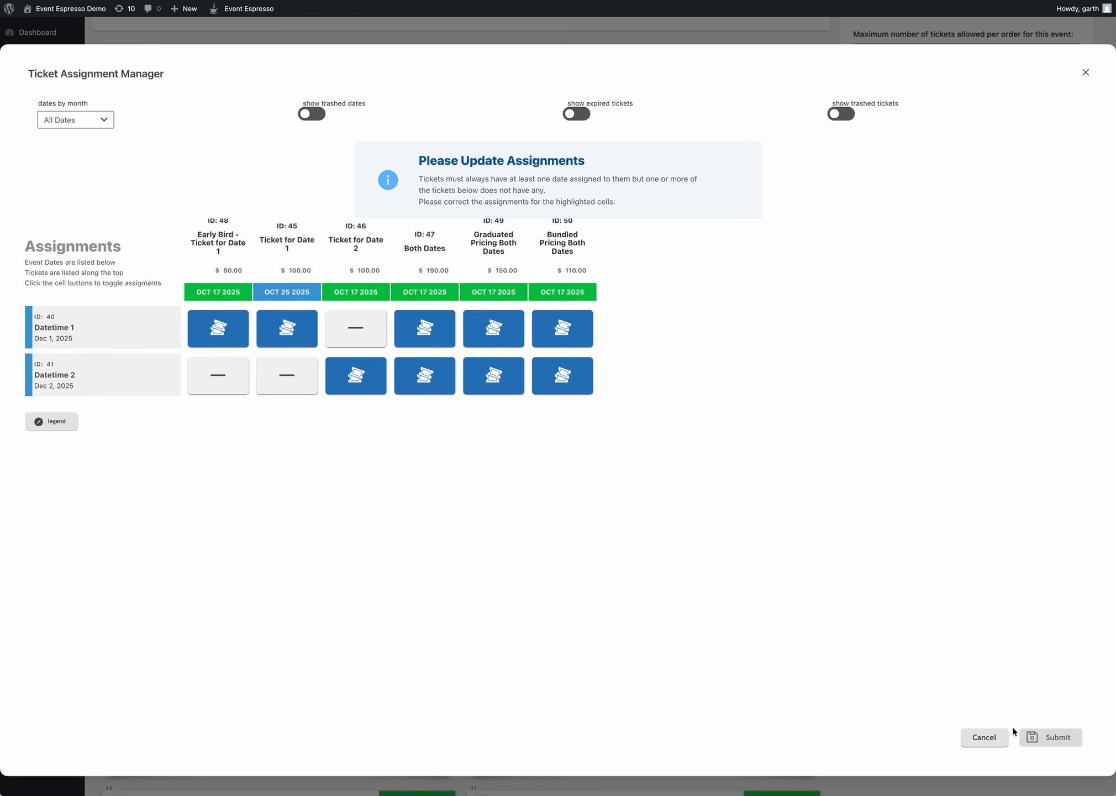
pyautogui.click(992, 737)
pyautogui.click(686, 273)
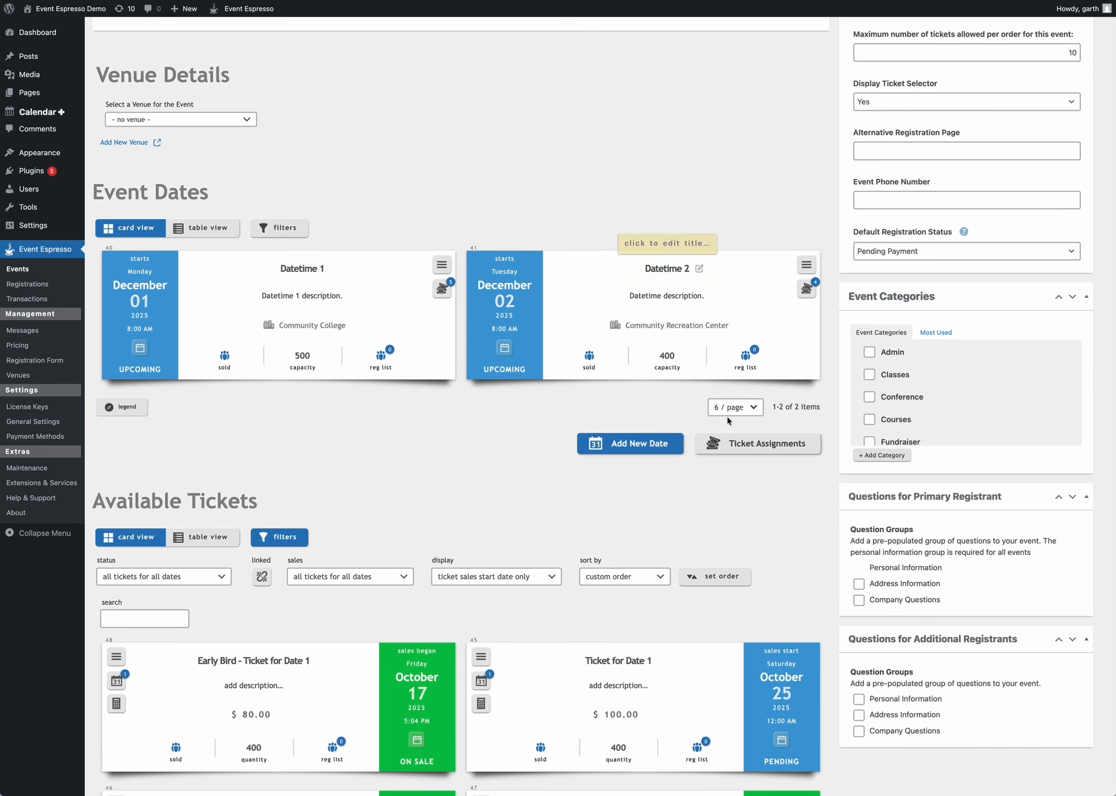
# Inspect Datetime 1's start and end date editor without changing it, and locate the Early Bird ticket's sales date control.
pyautogui.scroll(-3, 783, 527)
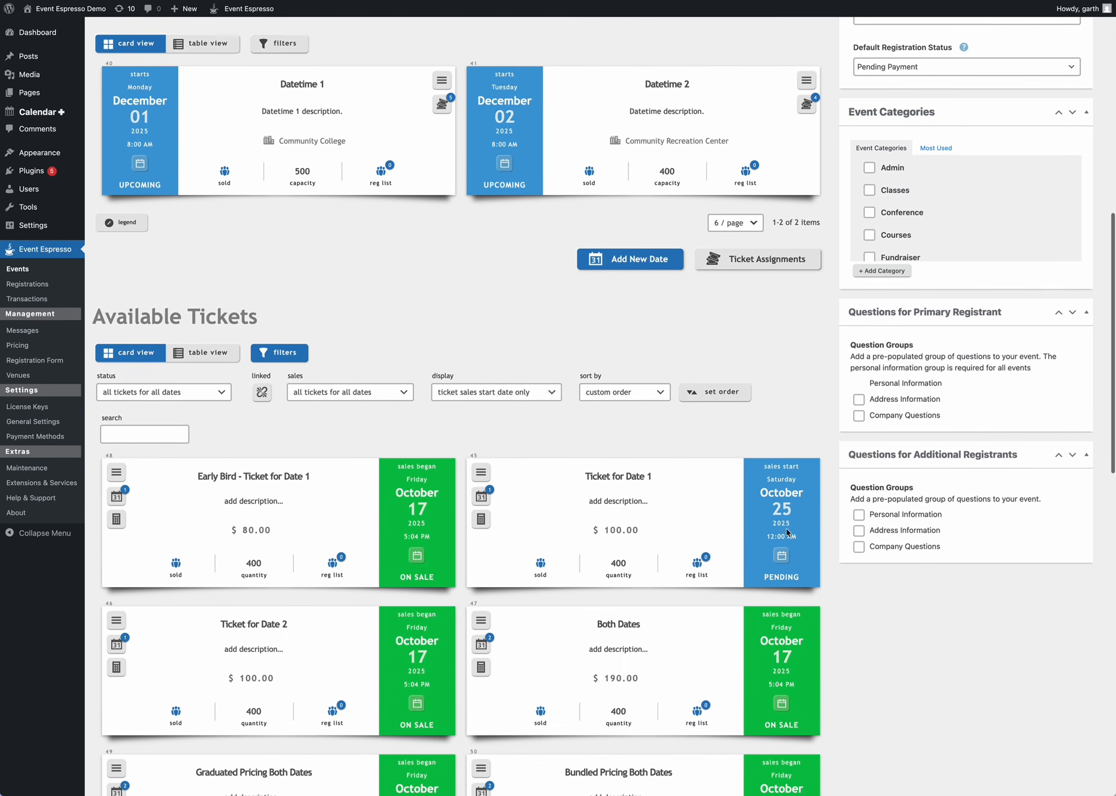
pyautogui.scroll(-5, 785, 532)
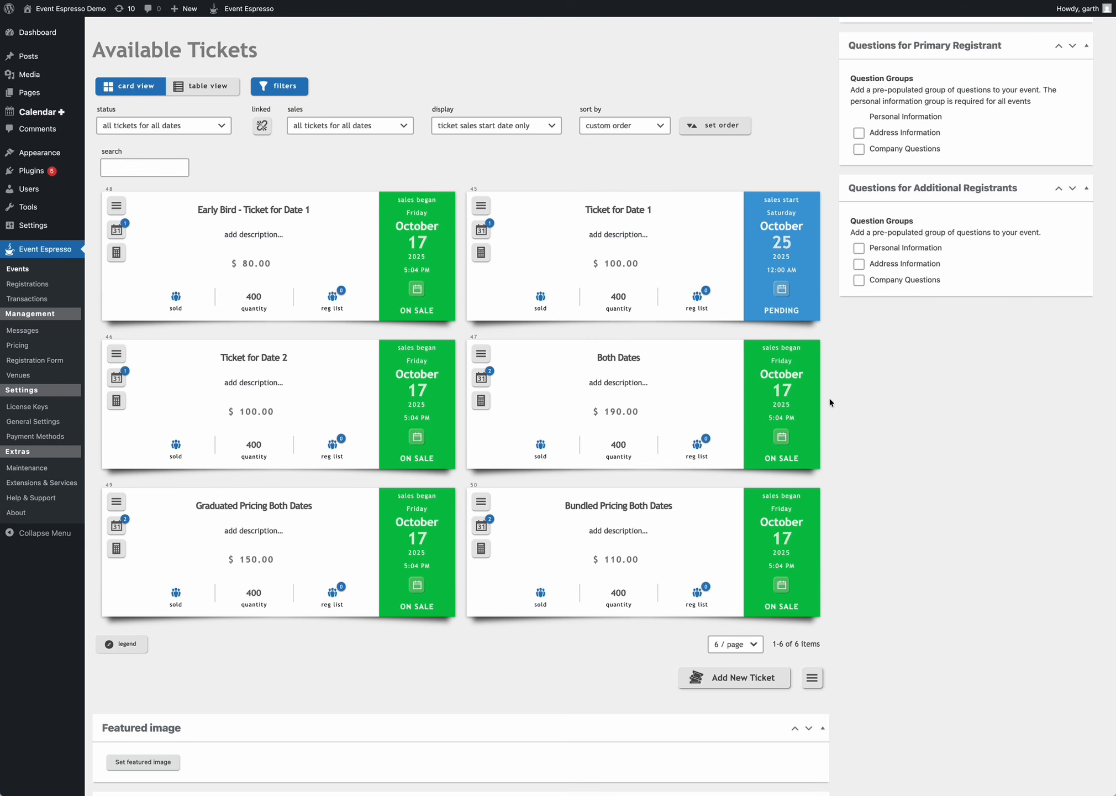
pyautogui.scroll(9, 829, 402)
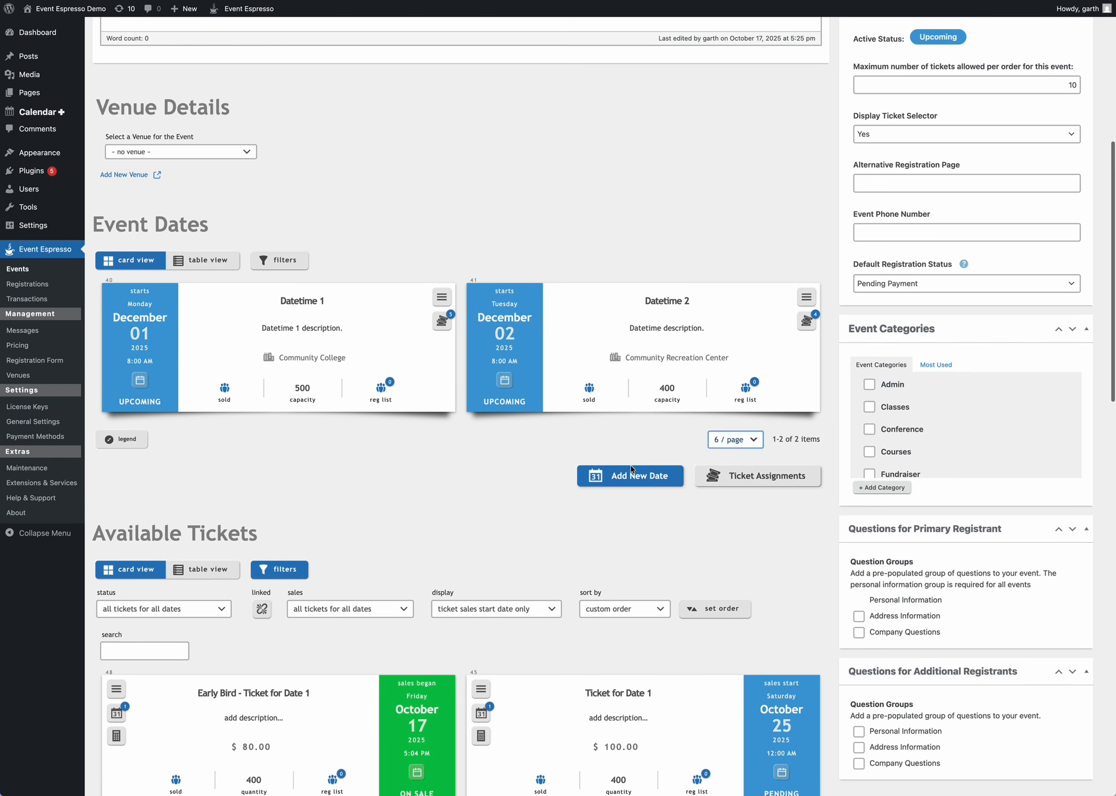
pyautogui.click(139, 381)
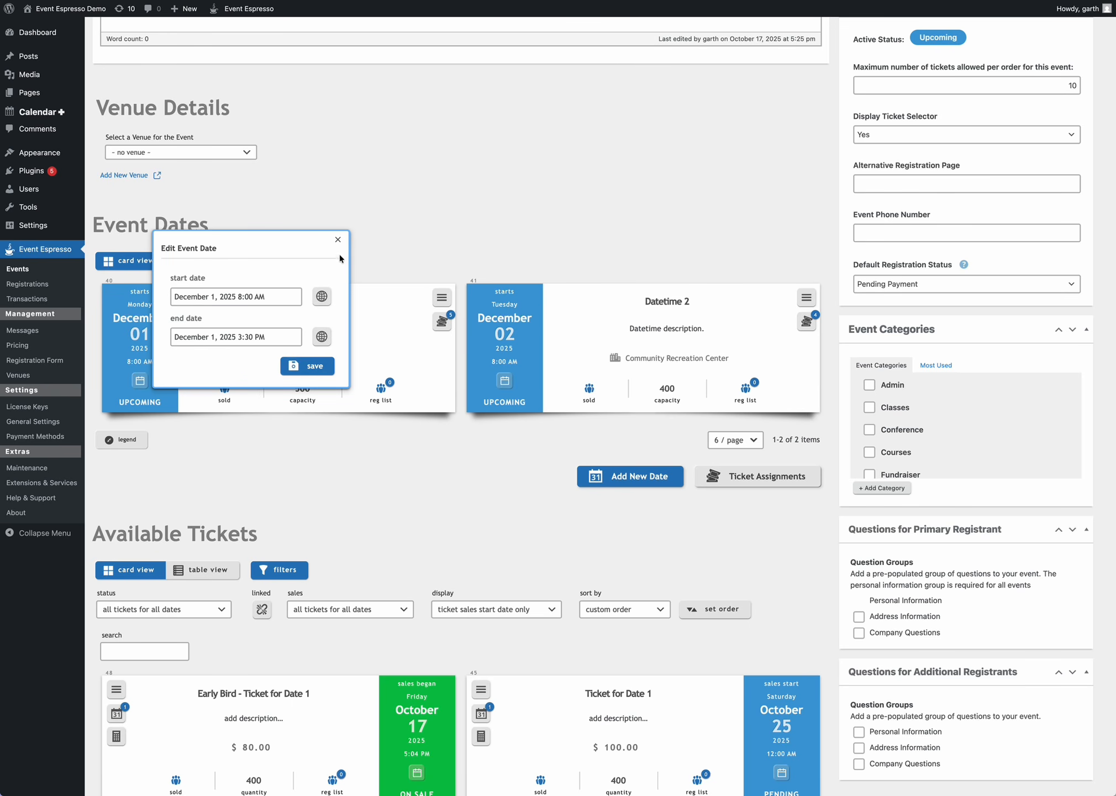
pyautogui.click(337, 240)
pyautogui.scroll(-1, 338, 242)
pyautogui.scroll(-5, 338, 238)
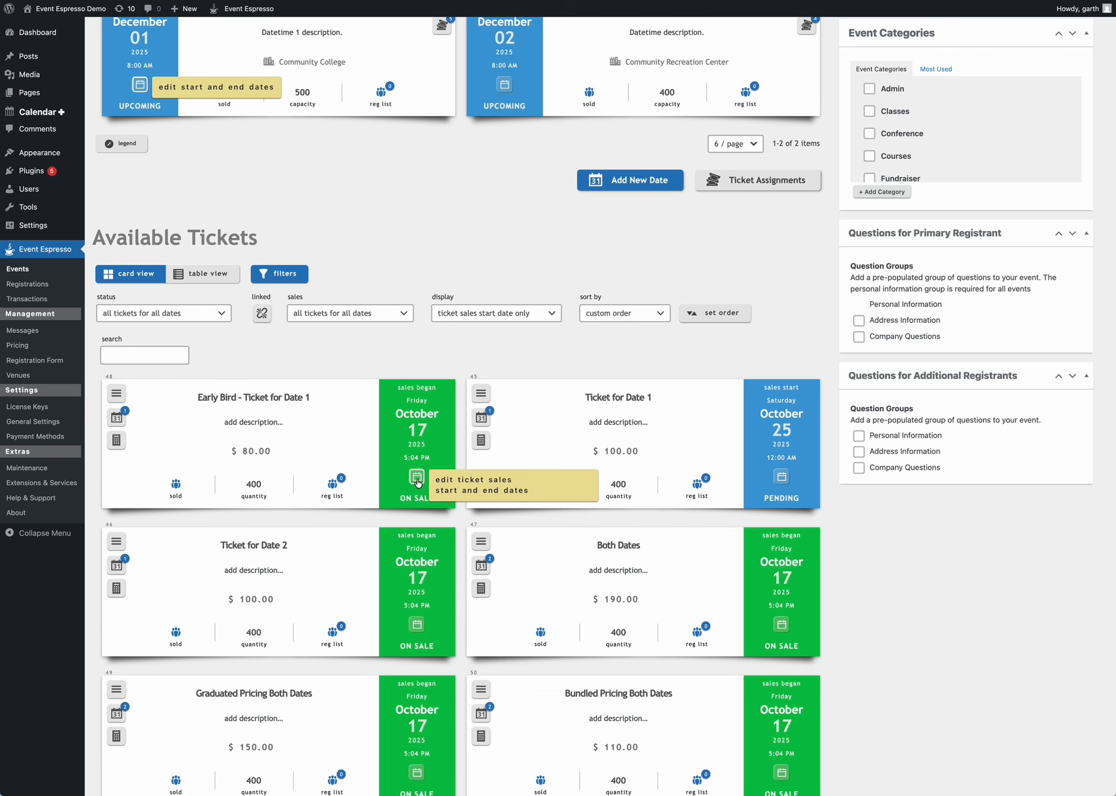
pyautogui.scroll(3, 379, 368)
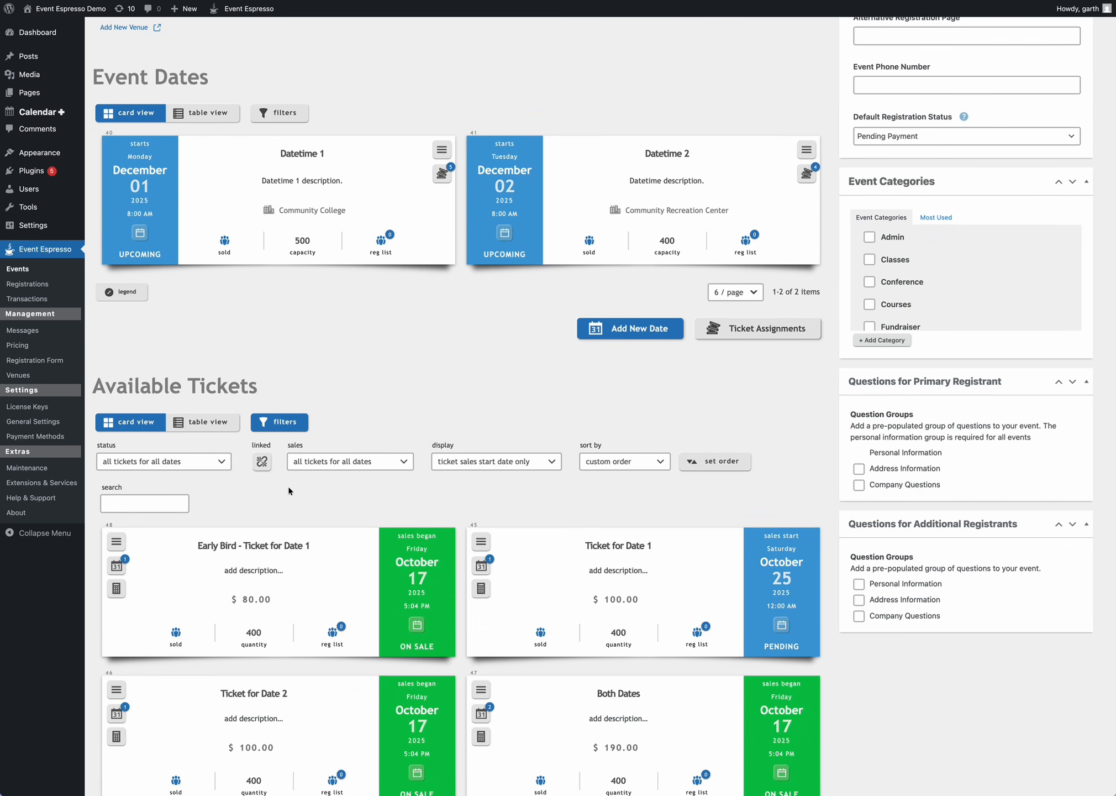
# Reorder the tickets so that Graduated Pricing Both Dates comes before Both Dates, and save the new order.
pyautogui.scroll(-3, 338, 482)
pyautogui.scroll(-5, 339, 486)
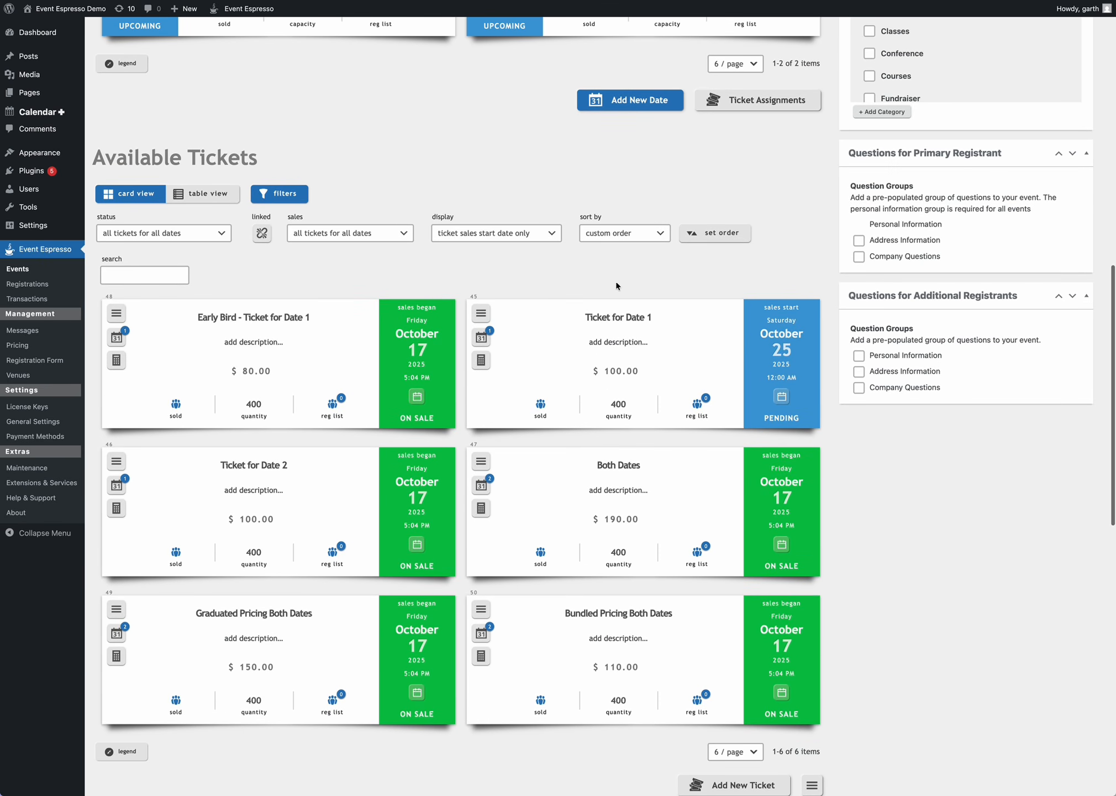
pyautogui.click(717, 234)
pyautogui.moveTo(226, 221); pyautogui.dragTo(227, 263)
pyautogui.click(940, 737)
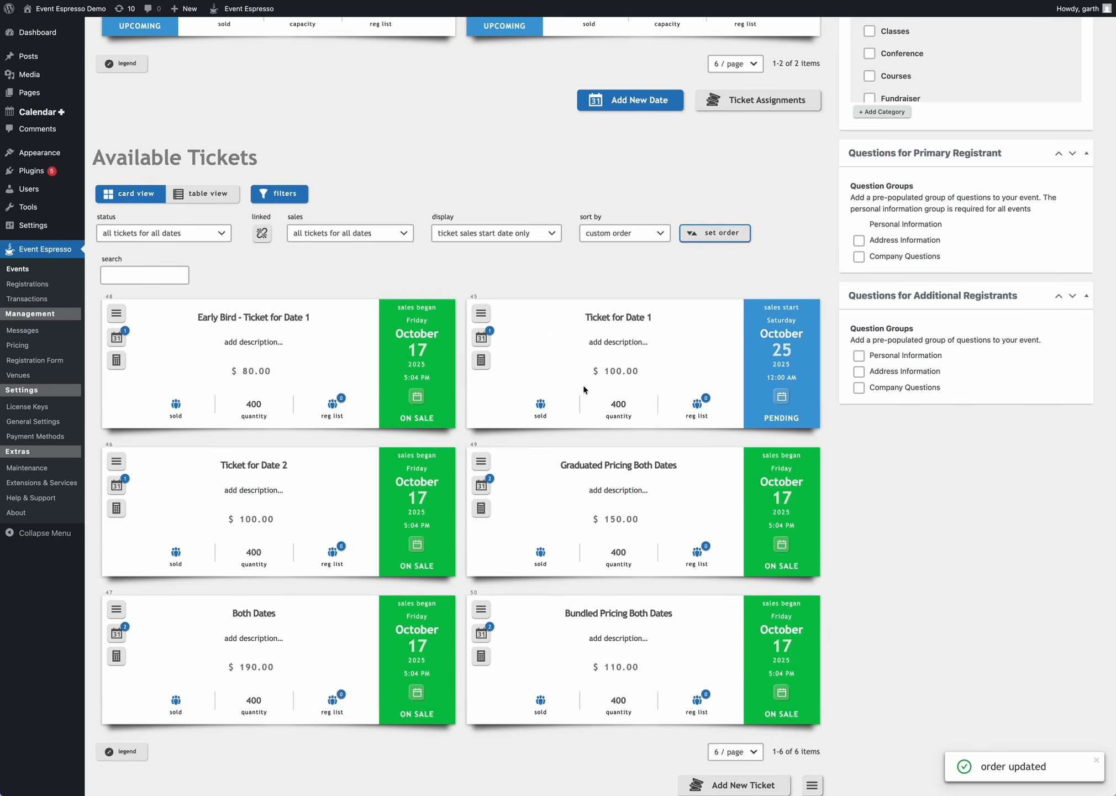
# Examine the sold, quantity and registration list controls on the ticket cards and the capacity control on the Datetime 1 card.
pyautogui.scroll(7, 631, 380)
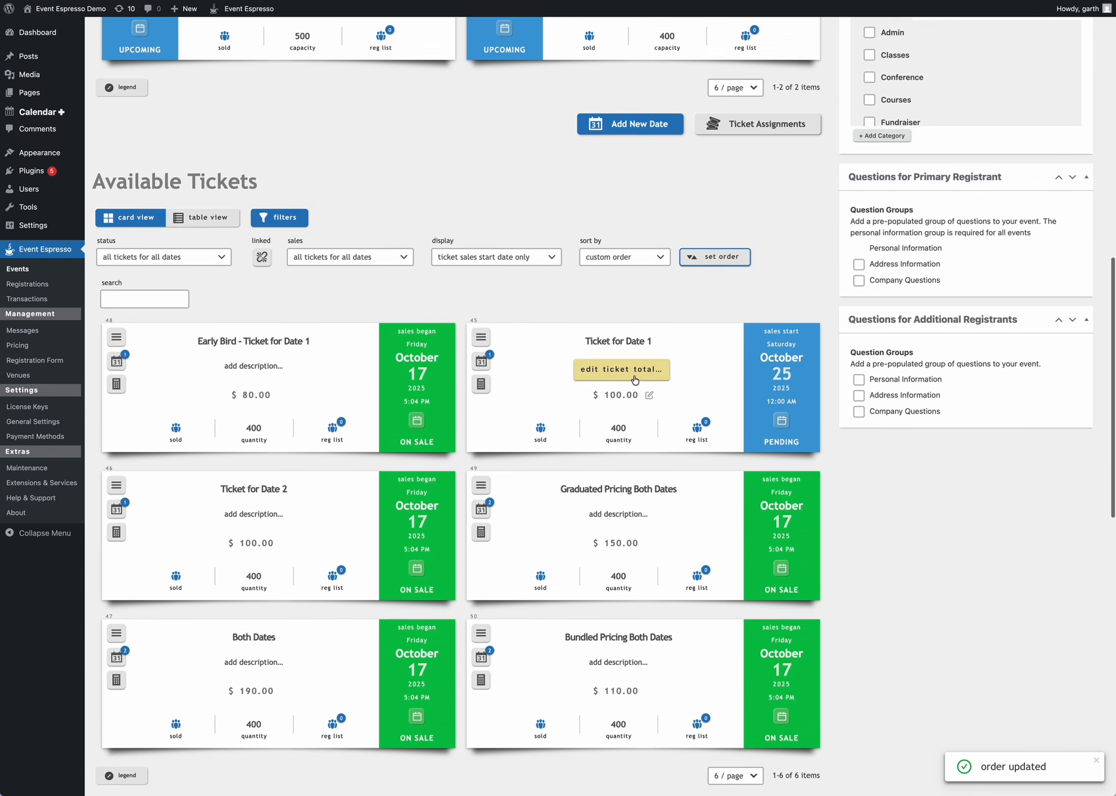
pyautogui.scroll(2, 635, 380)
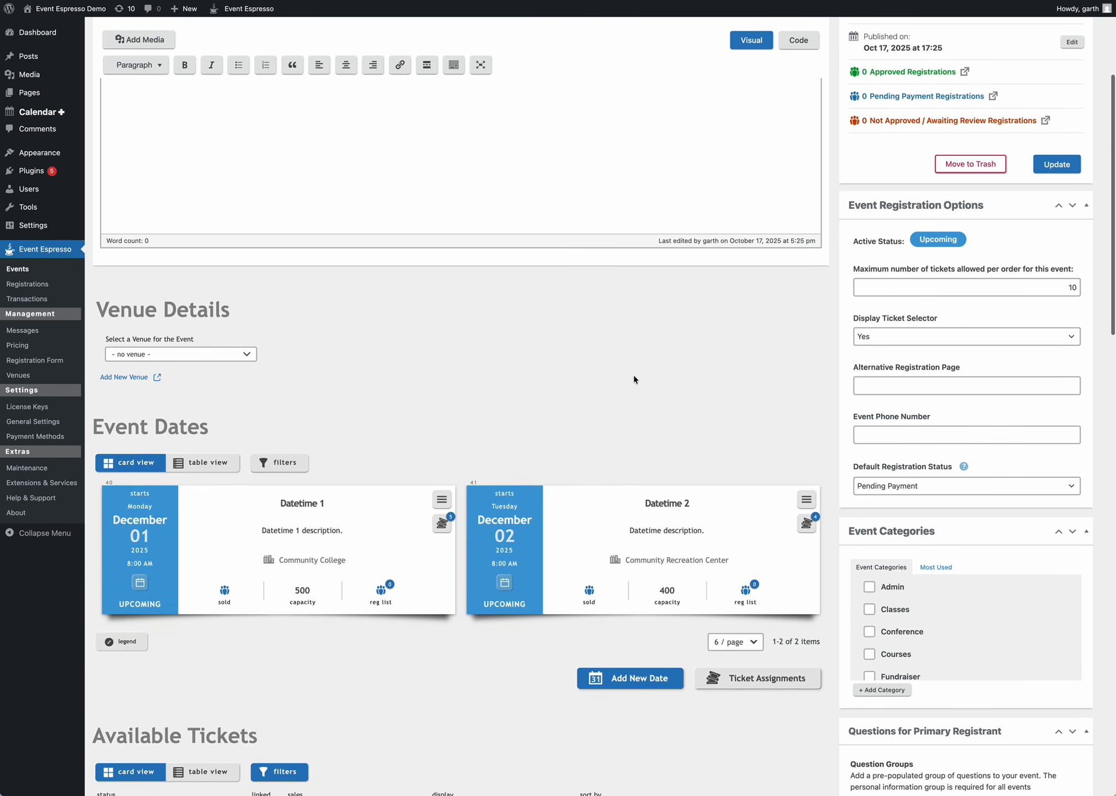
pyautogui.scroll(-9, 634, 379)
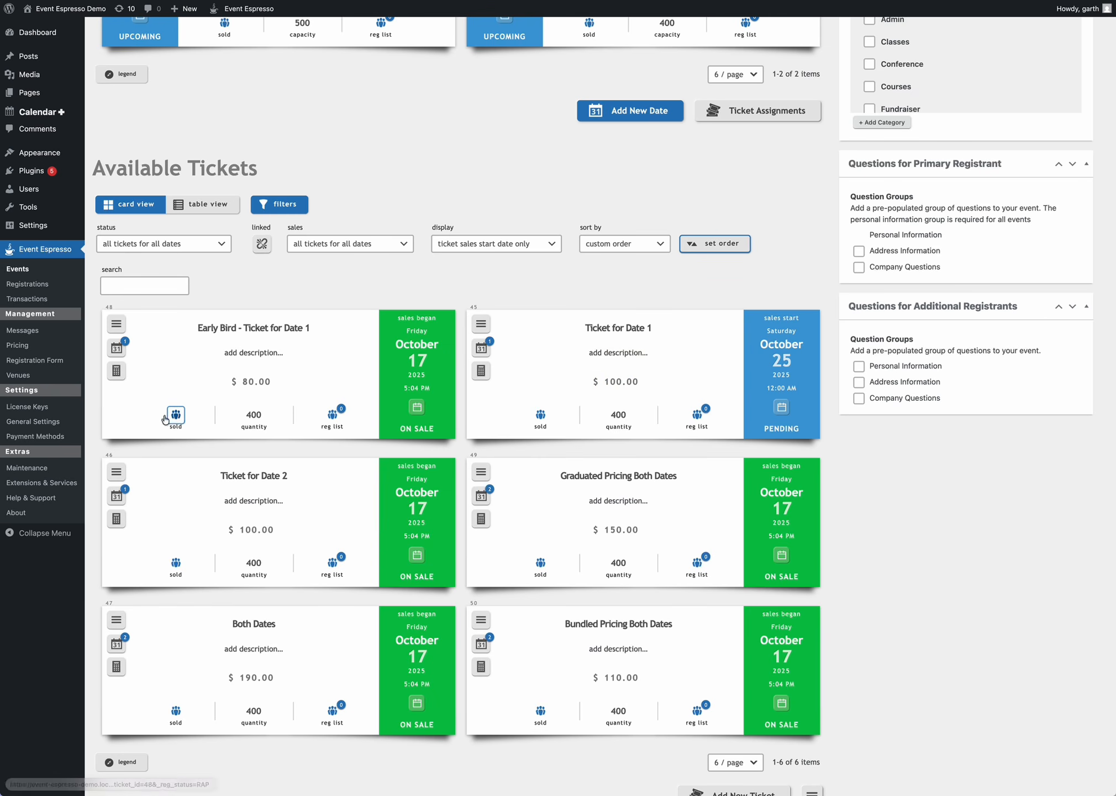
pyautogui.click(220, 288)
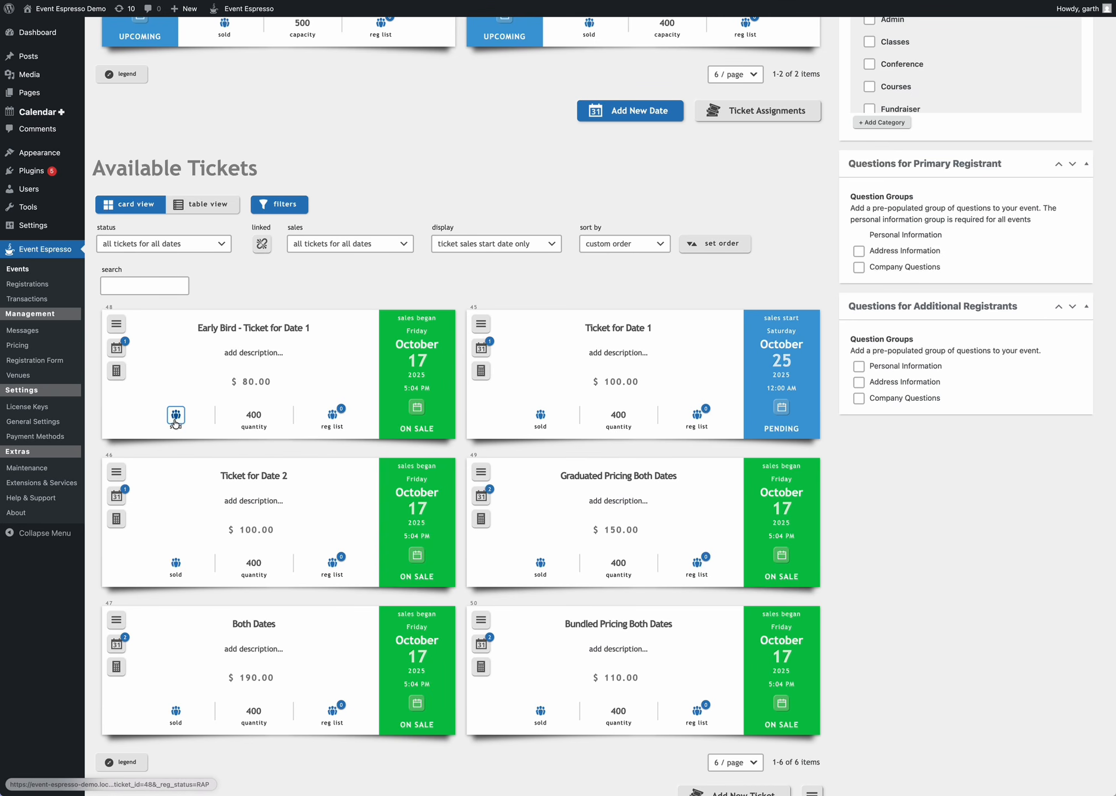
pyautogui.scroll(-1, 178, 417)
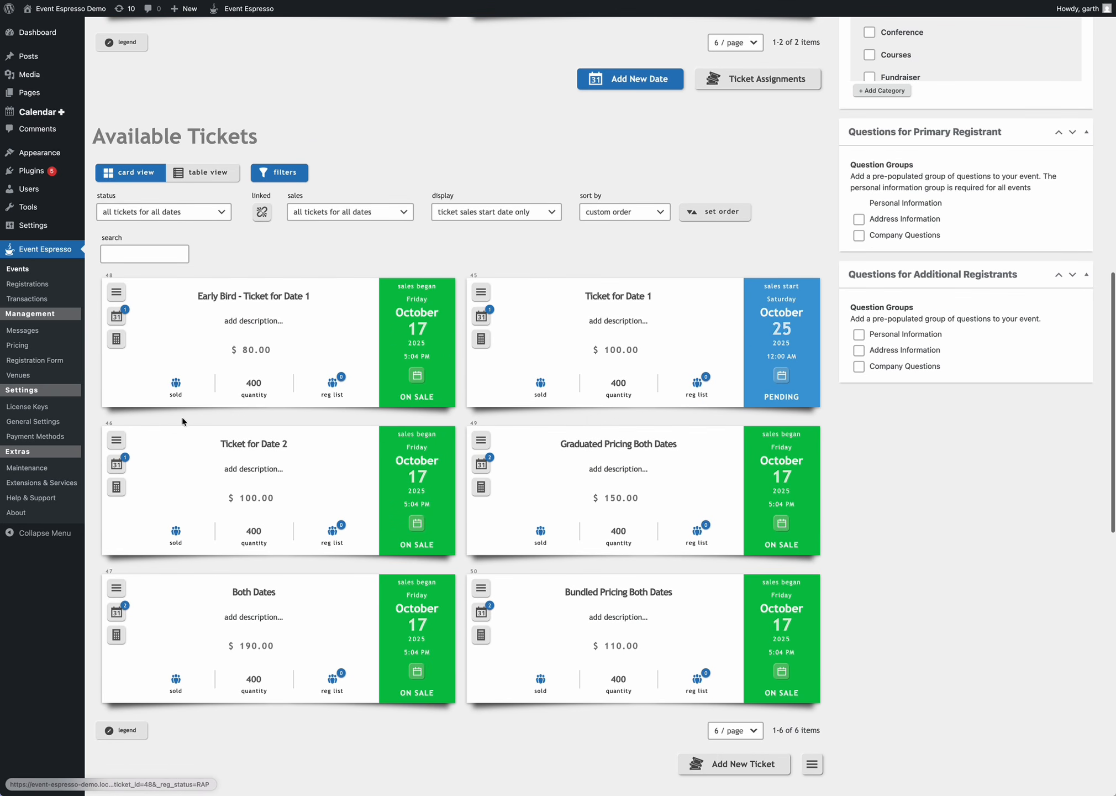
pyautogui.click(181, 685)
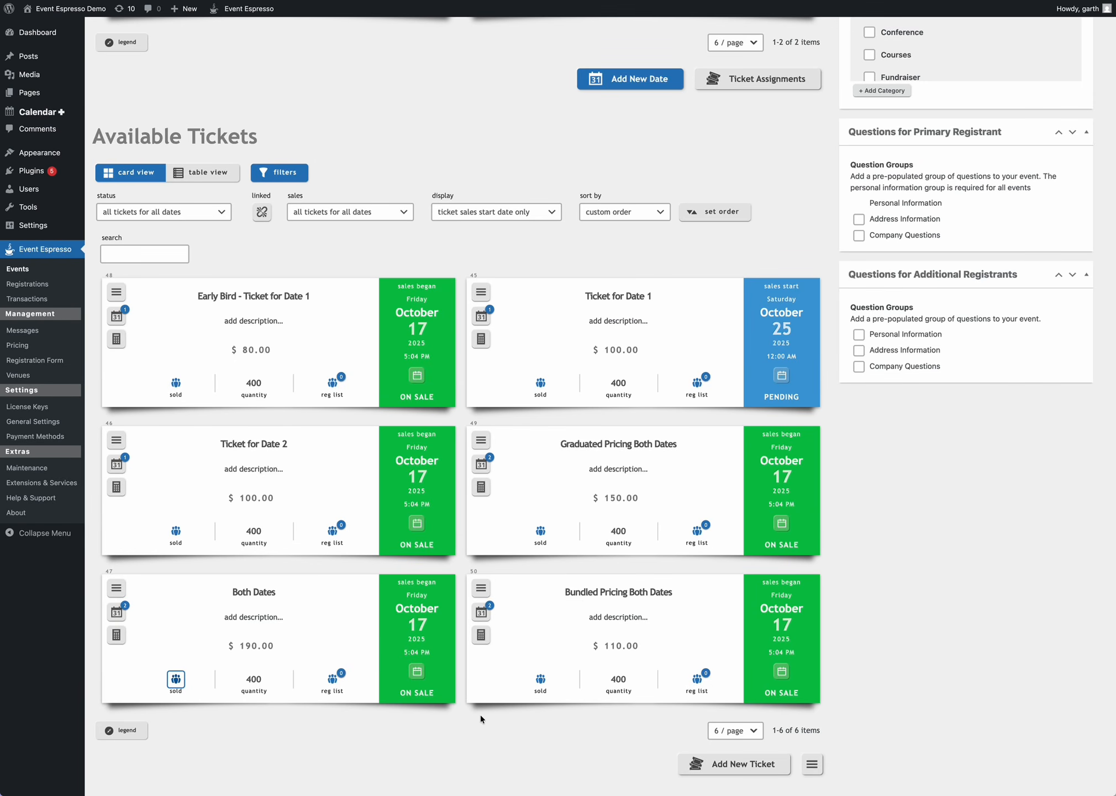
pyautogui.scroll(10, 506, 715)
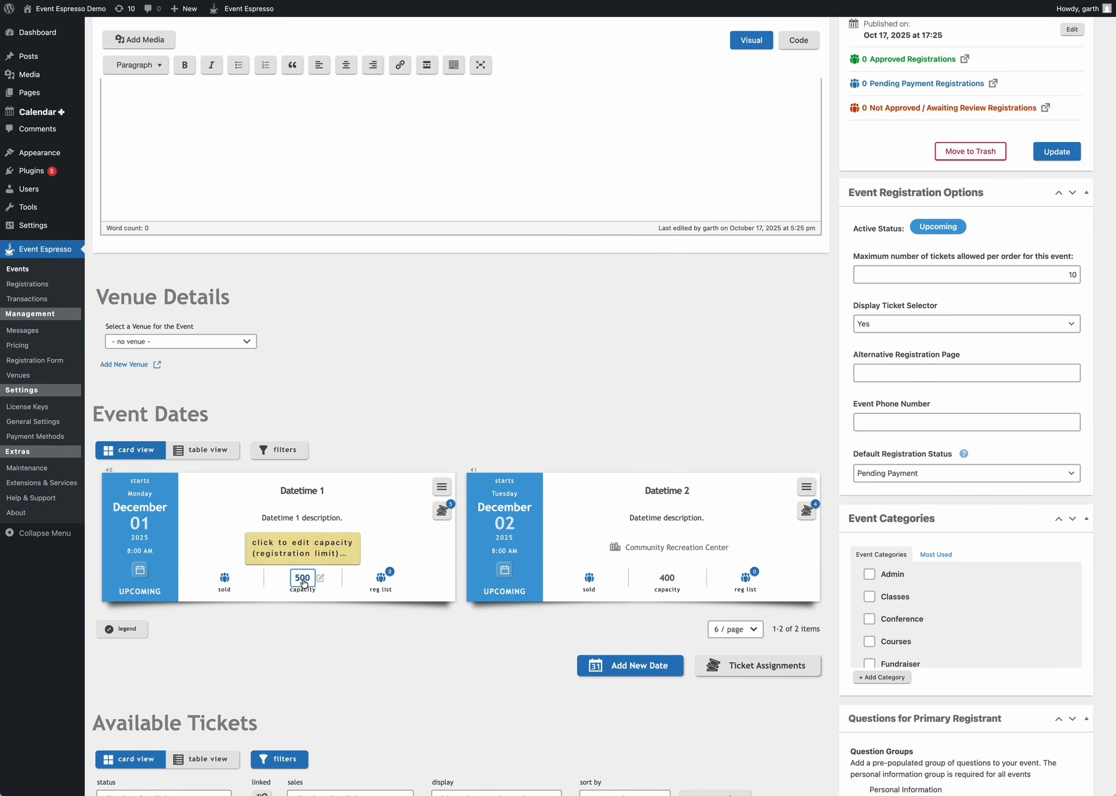
pyautogui.scroll(-10, 328, 583)
pyautogui.scroll(-1, 327, 580)
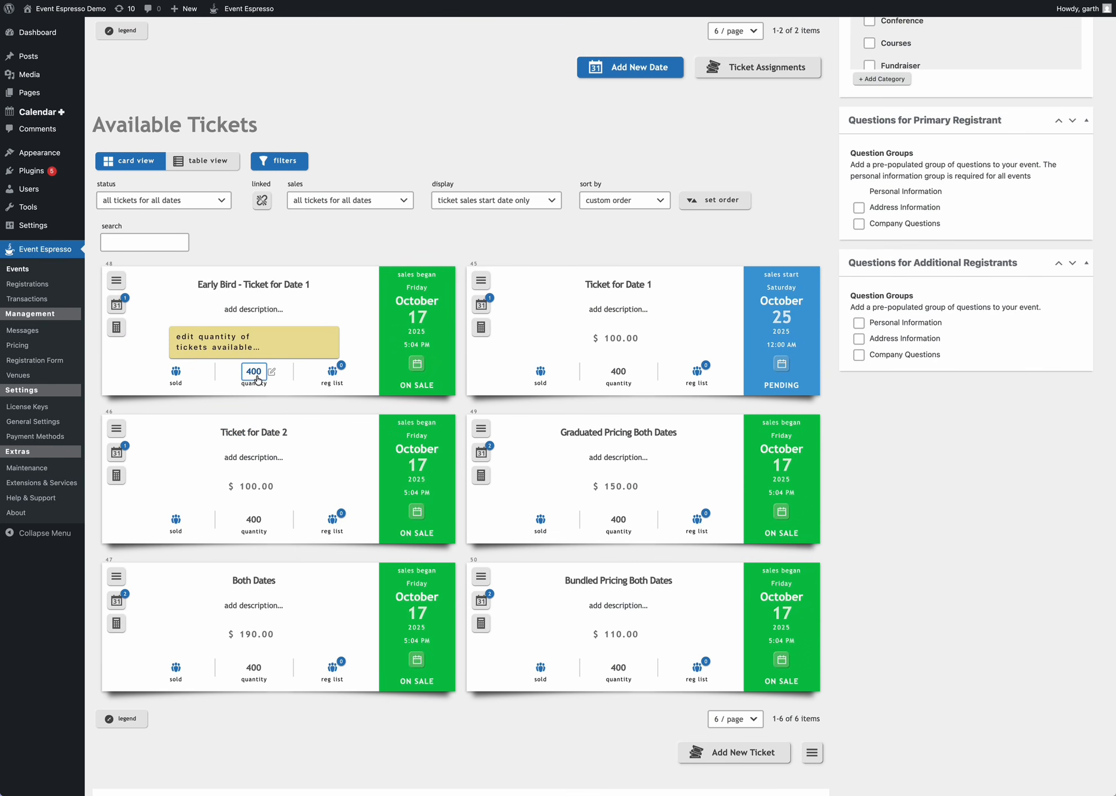